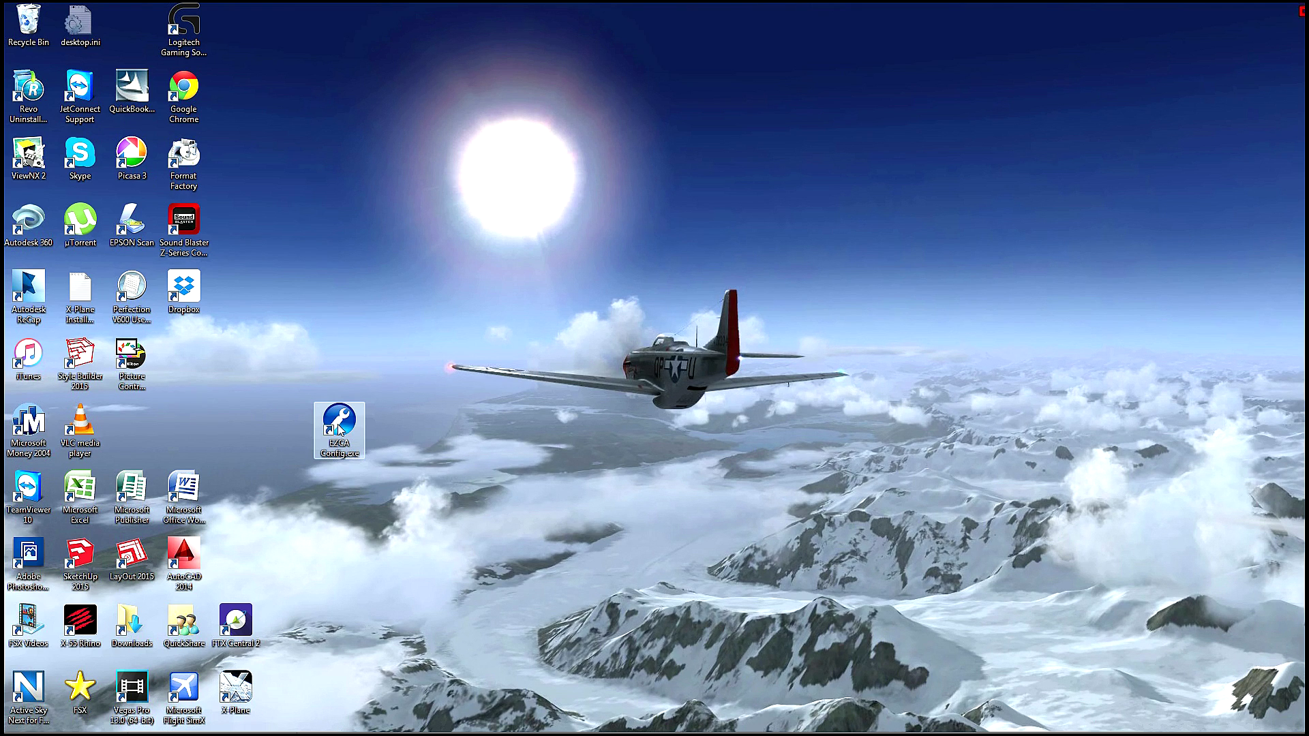
Launch the EZCA configuration tool and configure the FSX aircraft for the EZdok camera addon
double_click(340, 424)
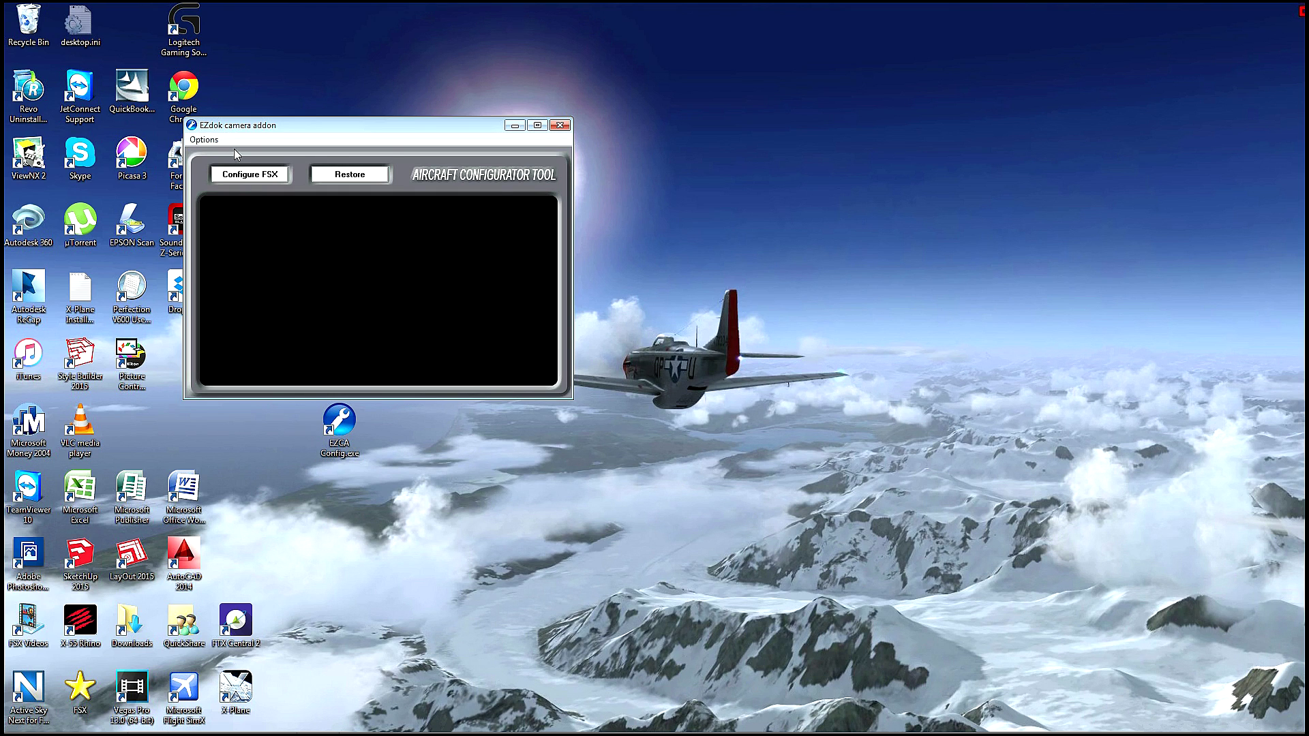
left_click(236, 178)
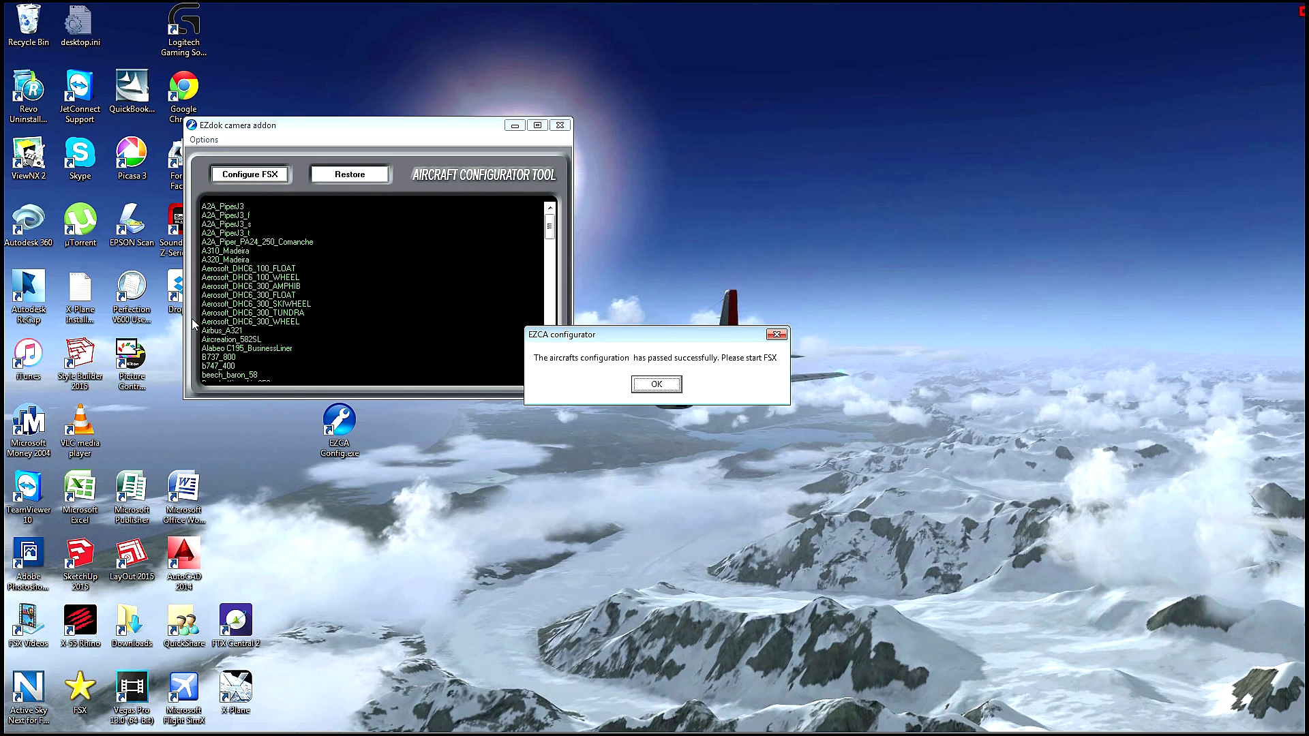
left_click(656, 385)
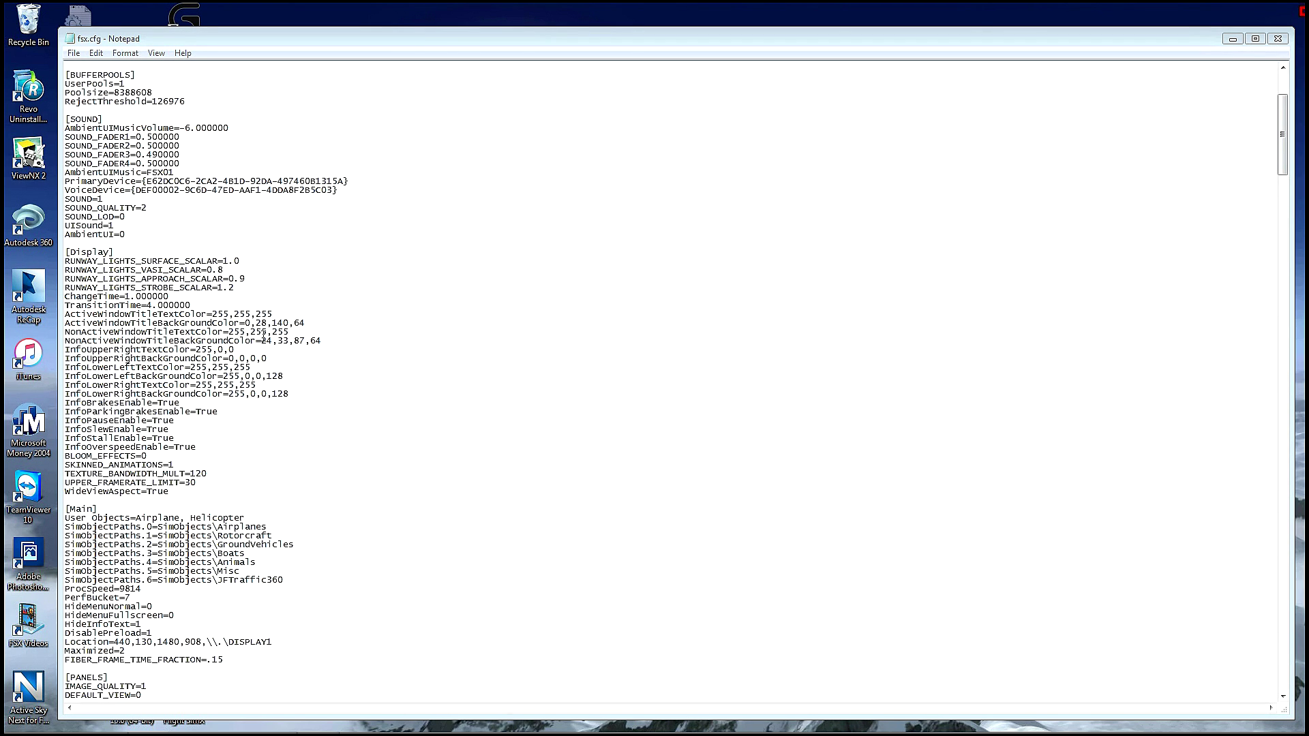
Set HideInfoText to 0 in the [Main] section of fsx.cfg and save the file
left_click(348, 554)
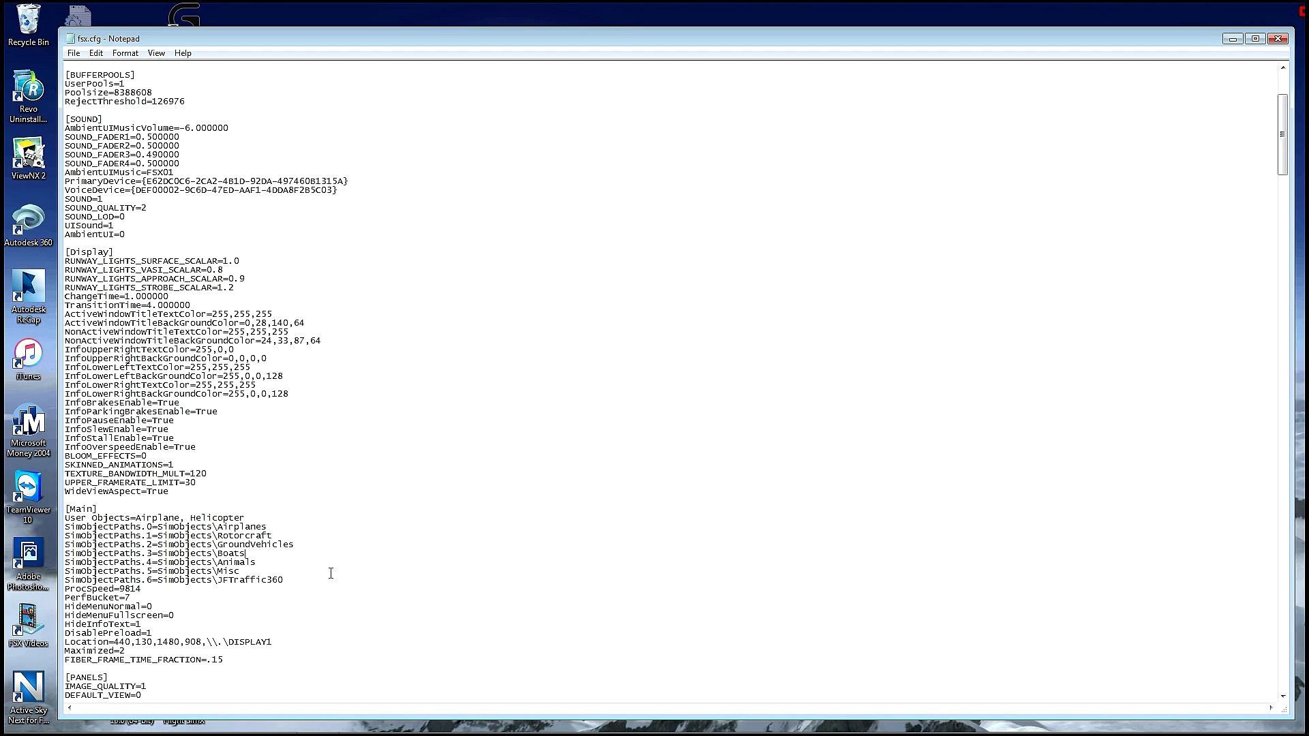
scroll(278, 533, "down", 2)
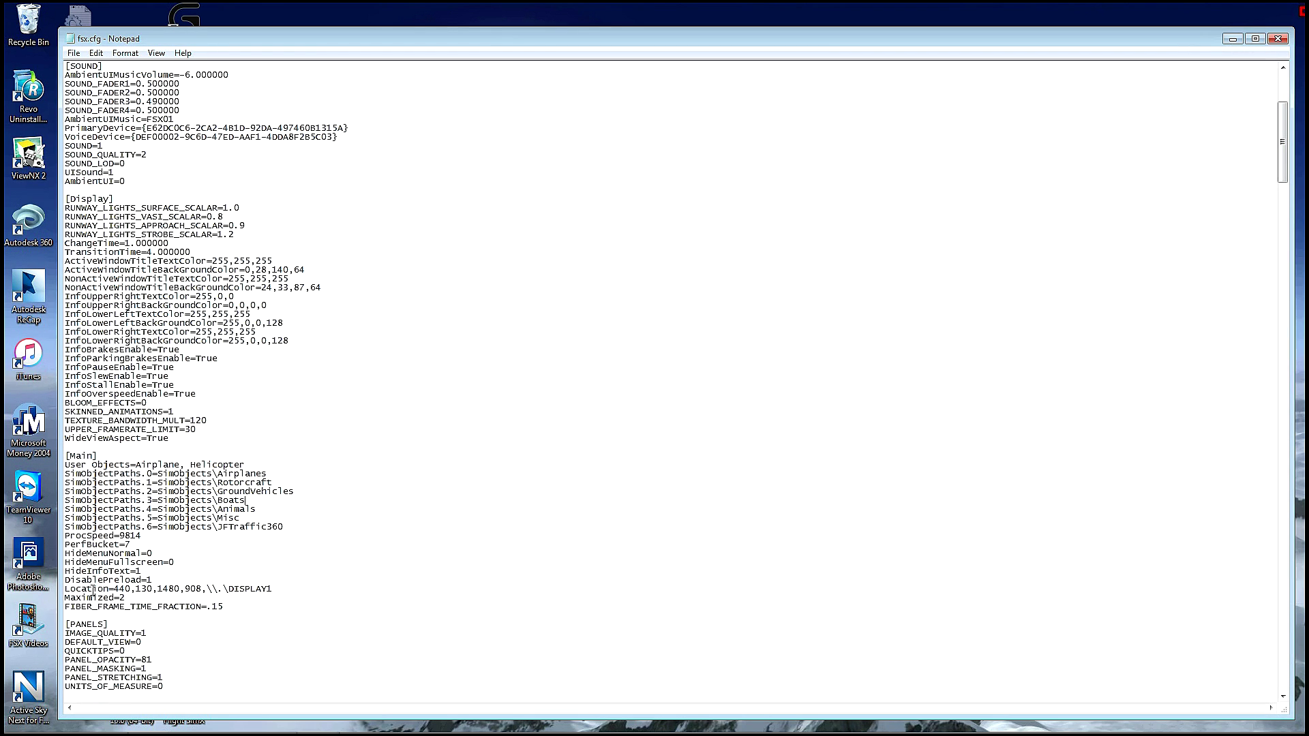
scroll(249, 564, "down", 5)
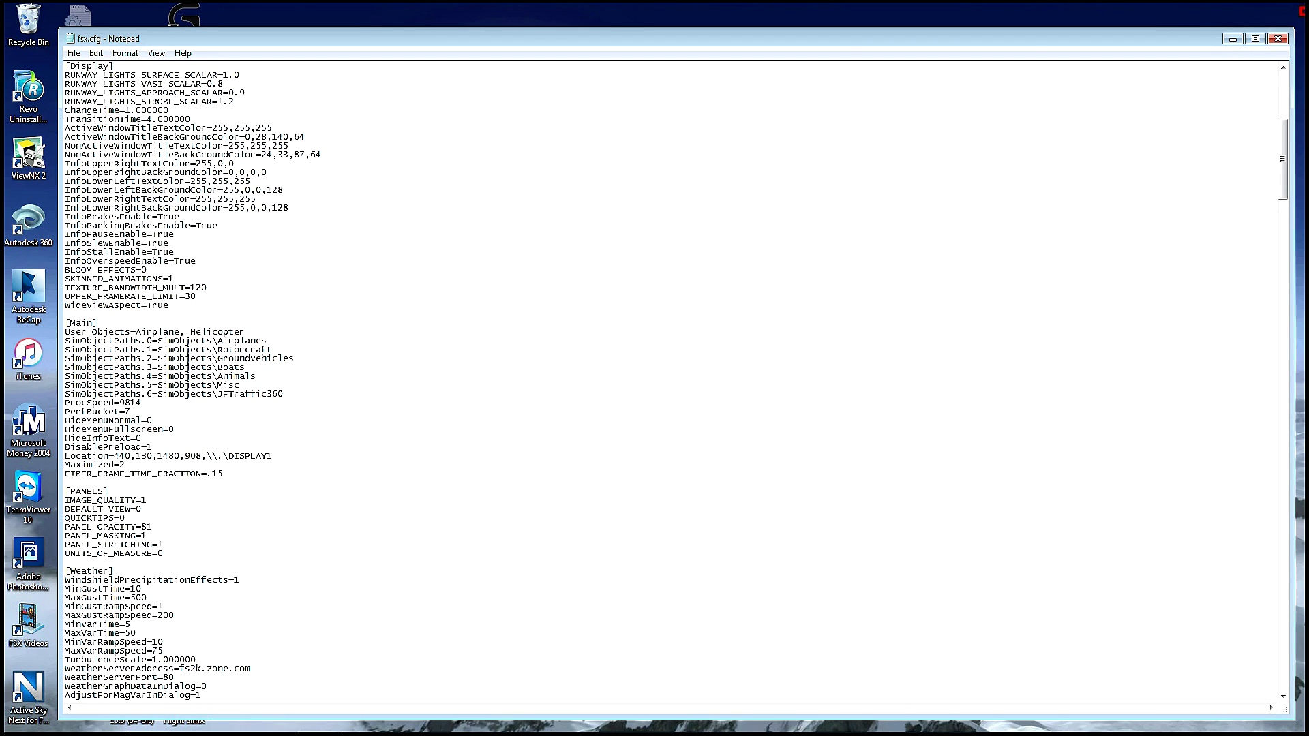
left_click(95, 52)
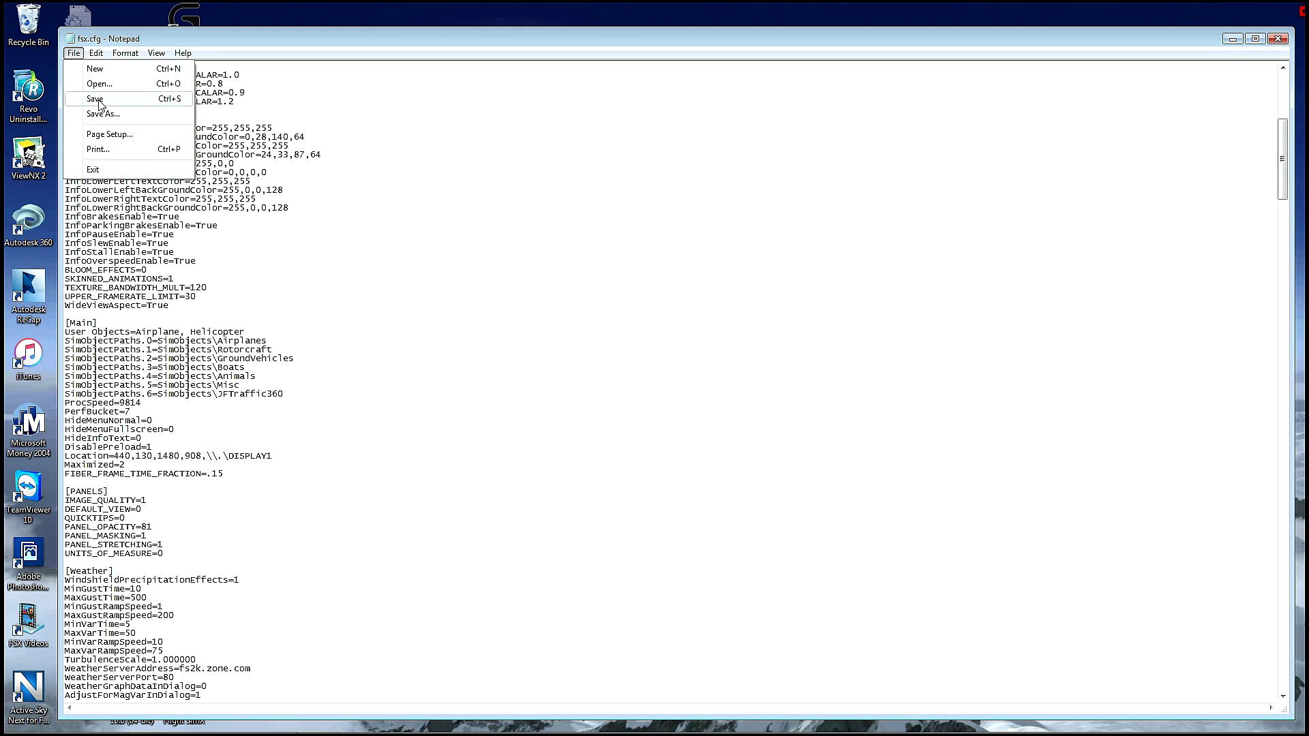
left_click(100, 101)
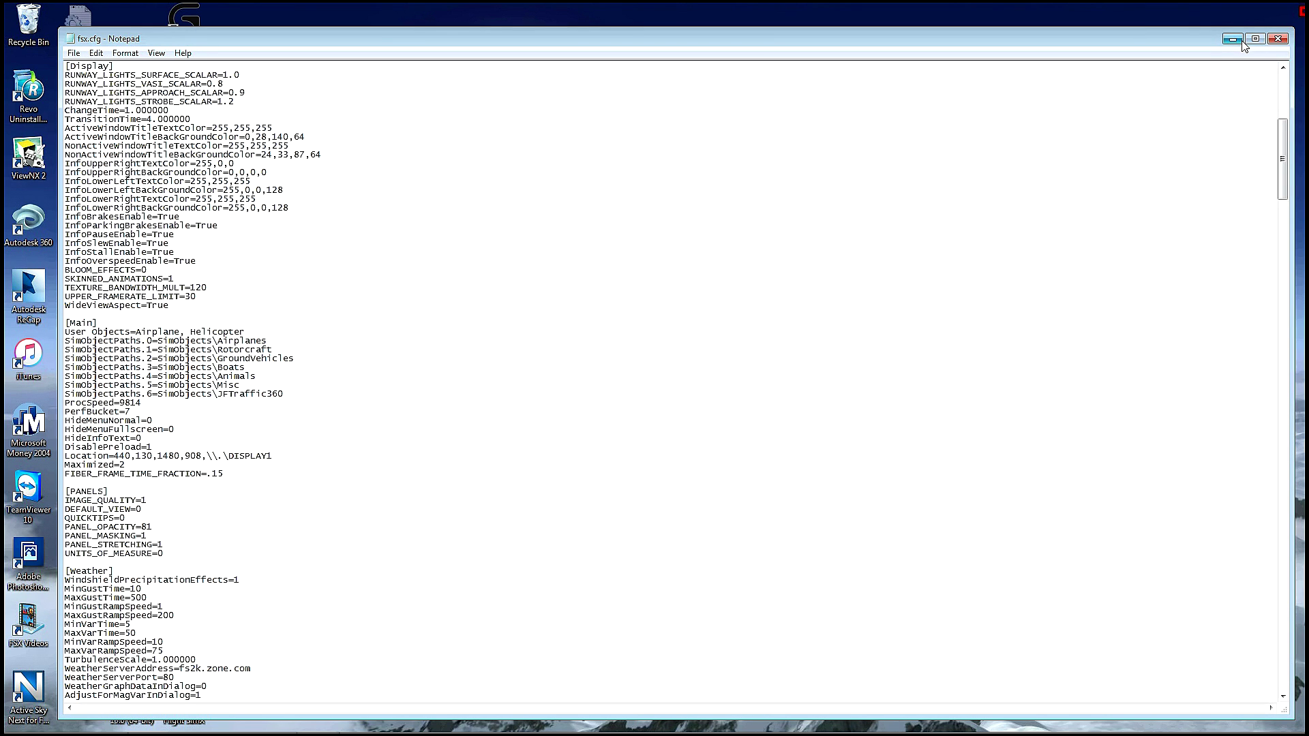
left_click_drag(928, 44, 970, 46)
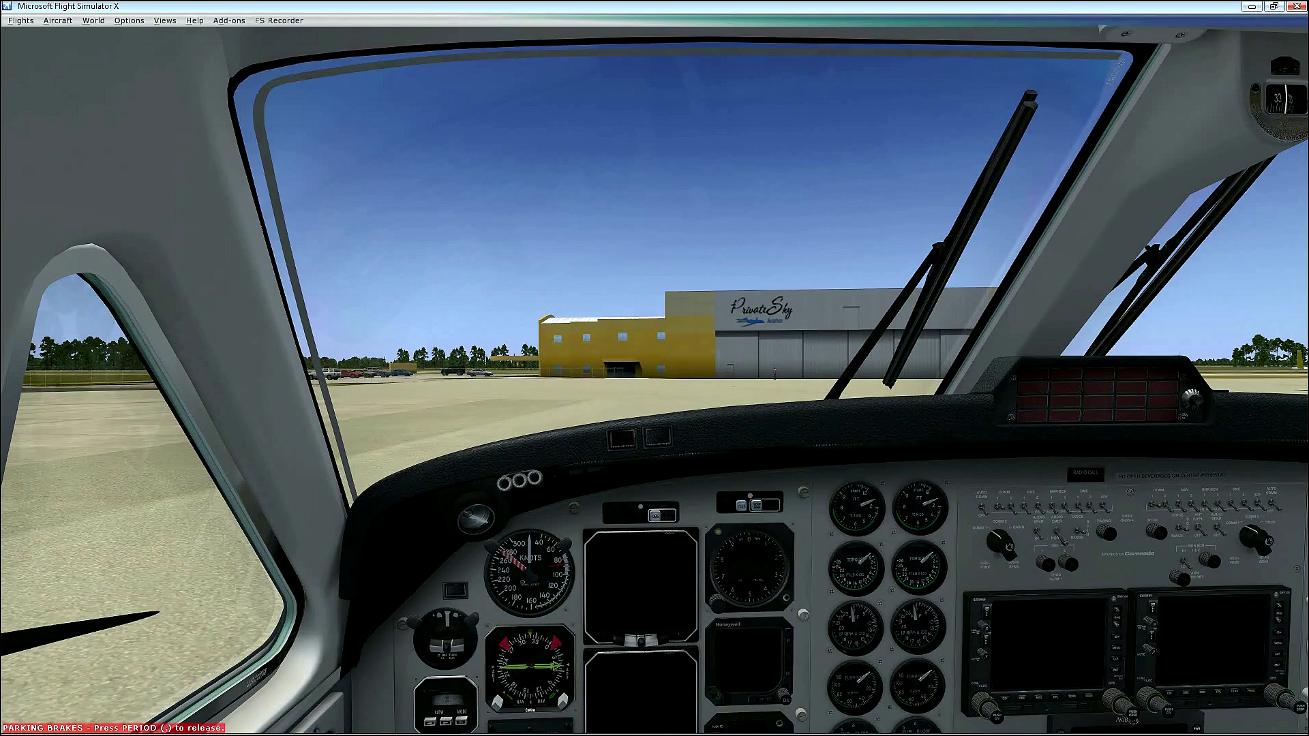
Switch to Flight Simulator X and show the EZdok camera addon studio
key("space")
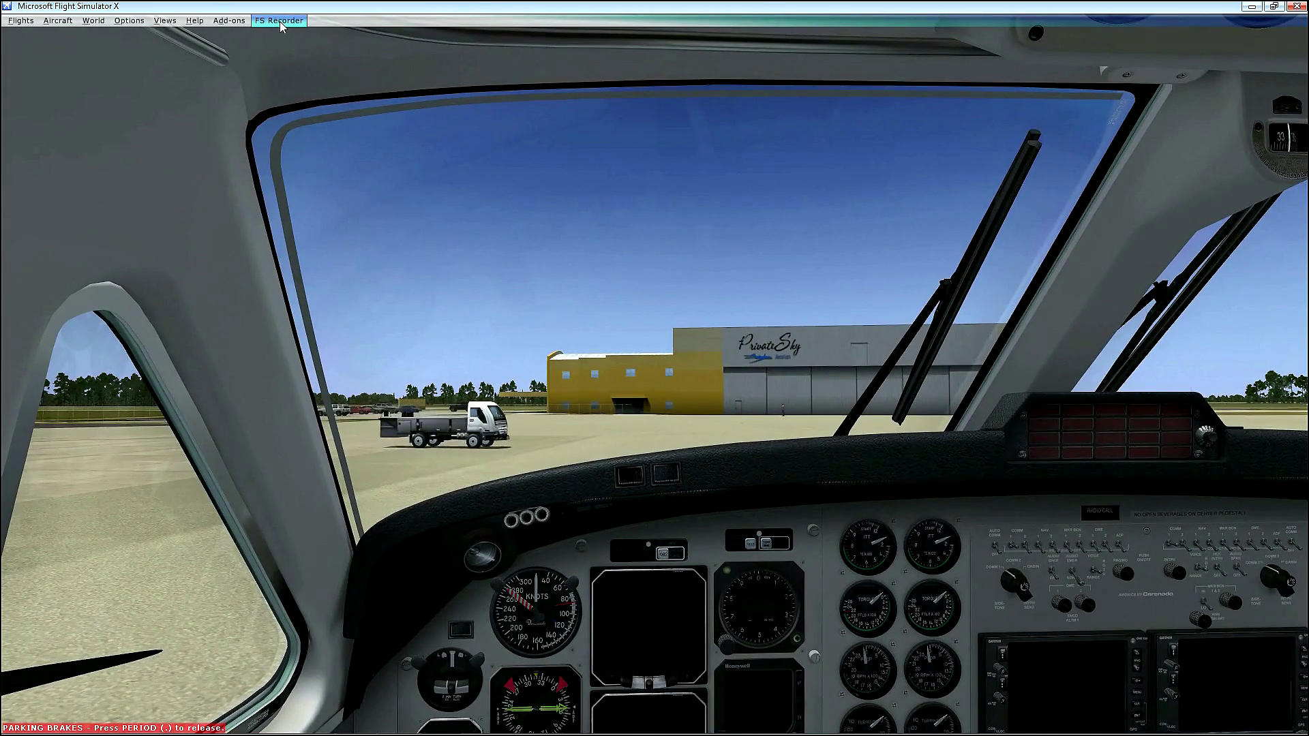
left_click(225, 22)
mouse_move(229, 51)
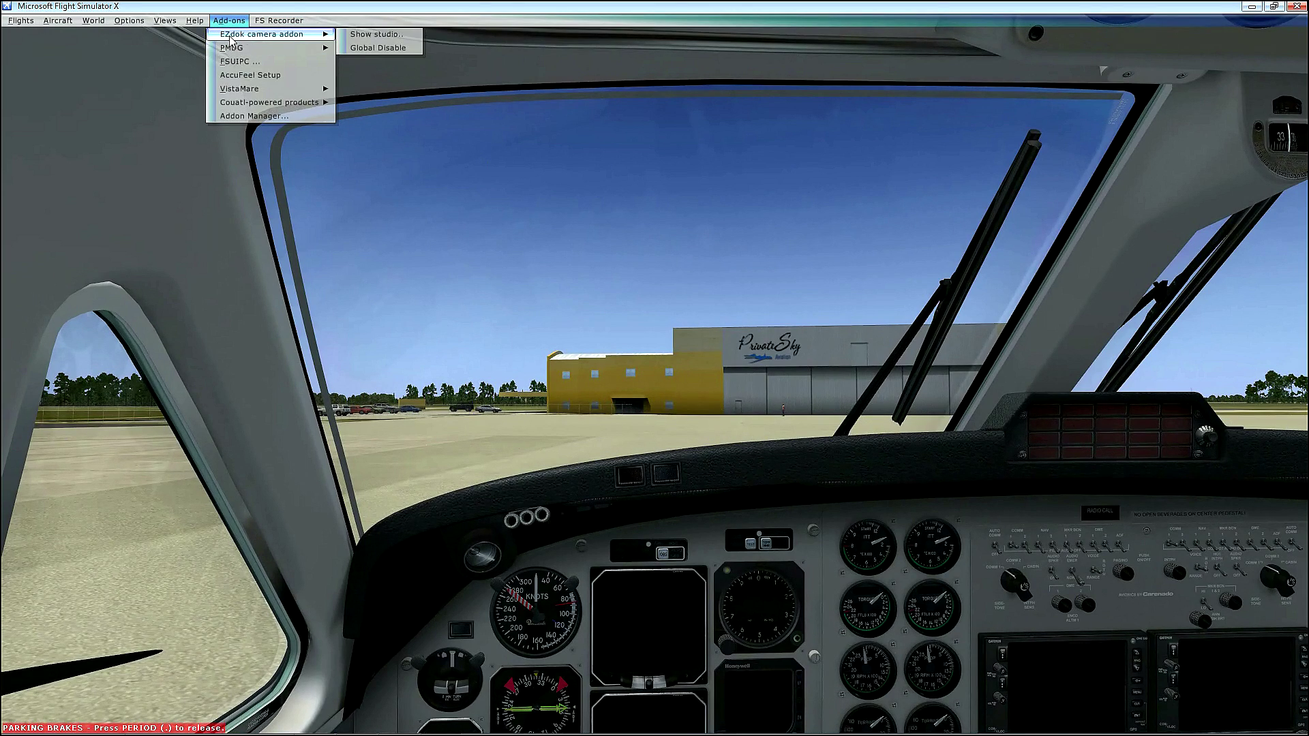
left_click(369, 36)
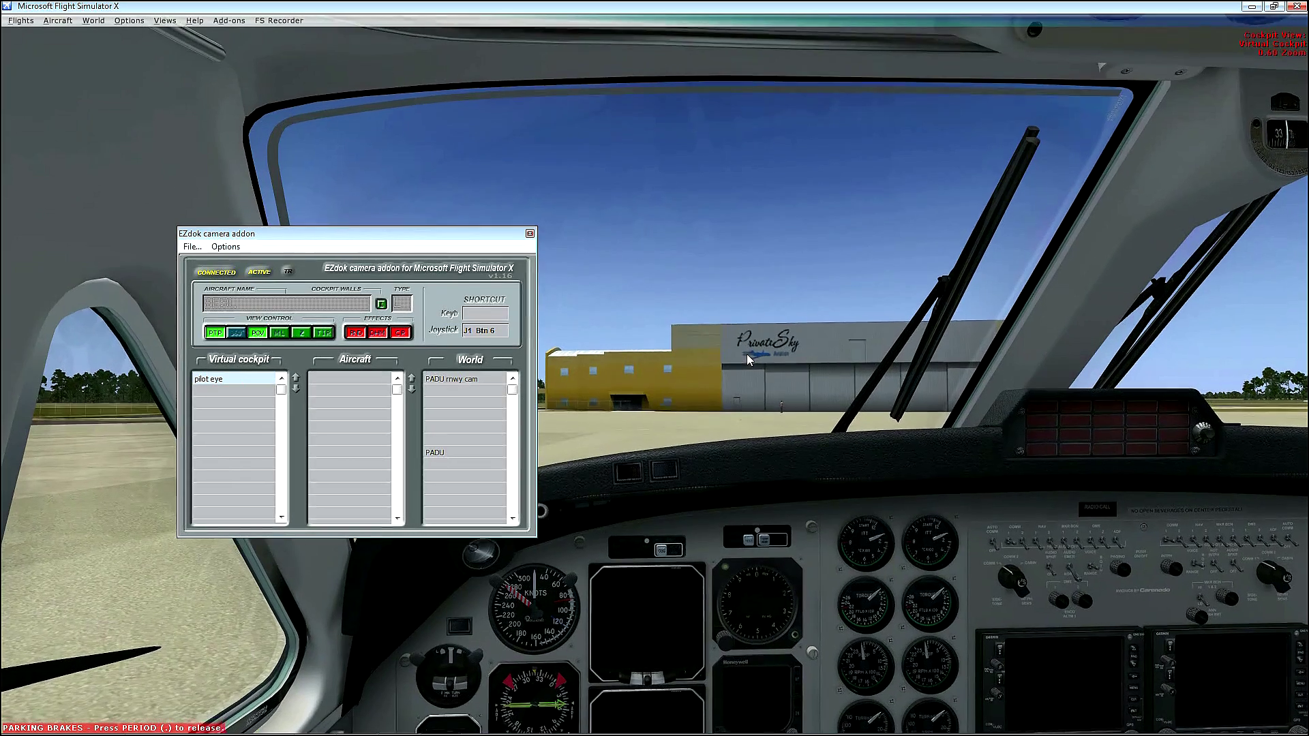
Reposition the pilot eye camera to show more of the instrument panel, with the zoom at 0.60
left_click_drag(747, 355, 526, 410)
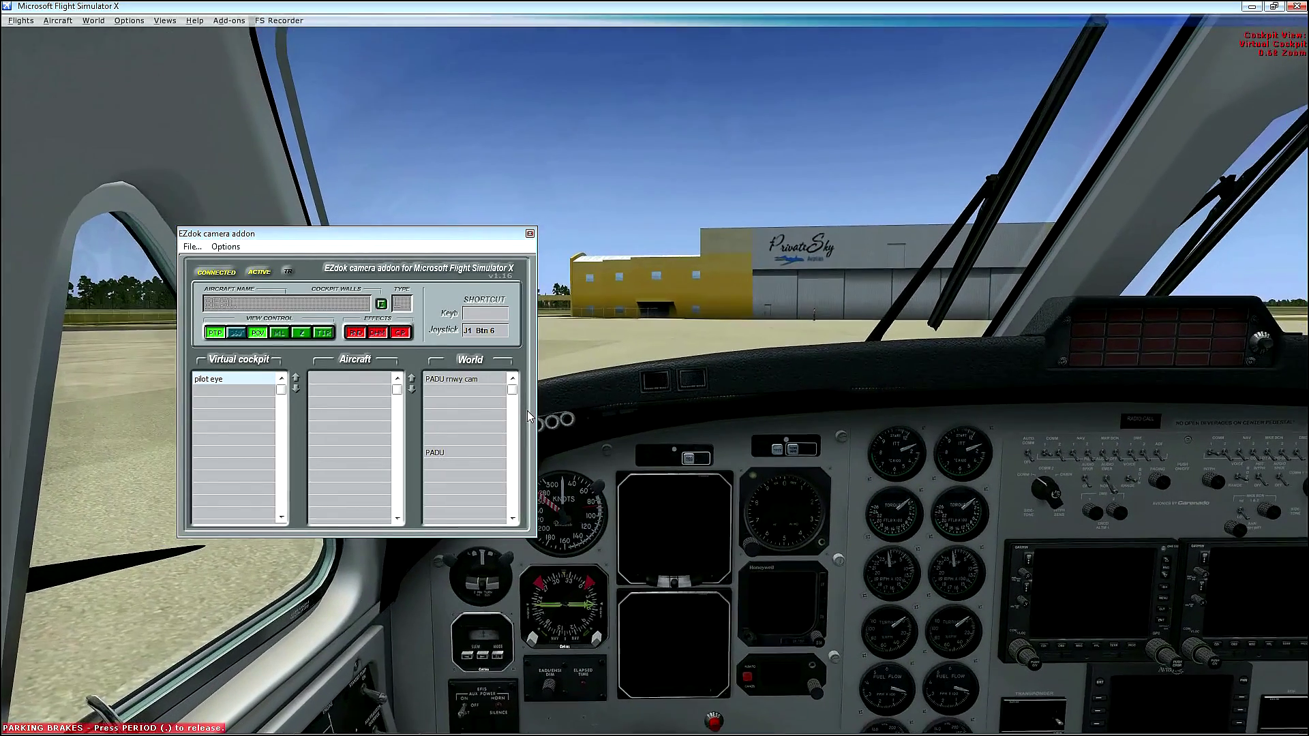
scroll(526, 409, "up", 1)
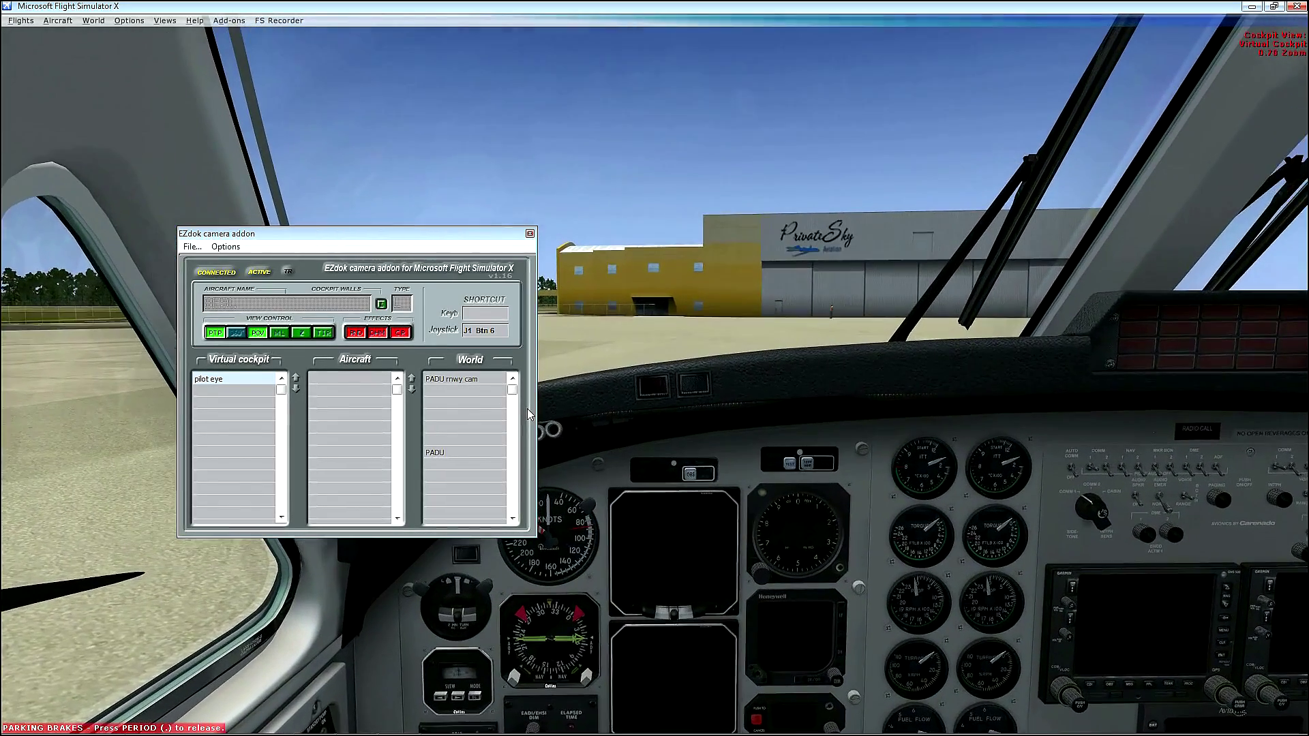
scroll(526, 409, "up", 2)
scroll(526, 409, "down", 3)
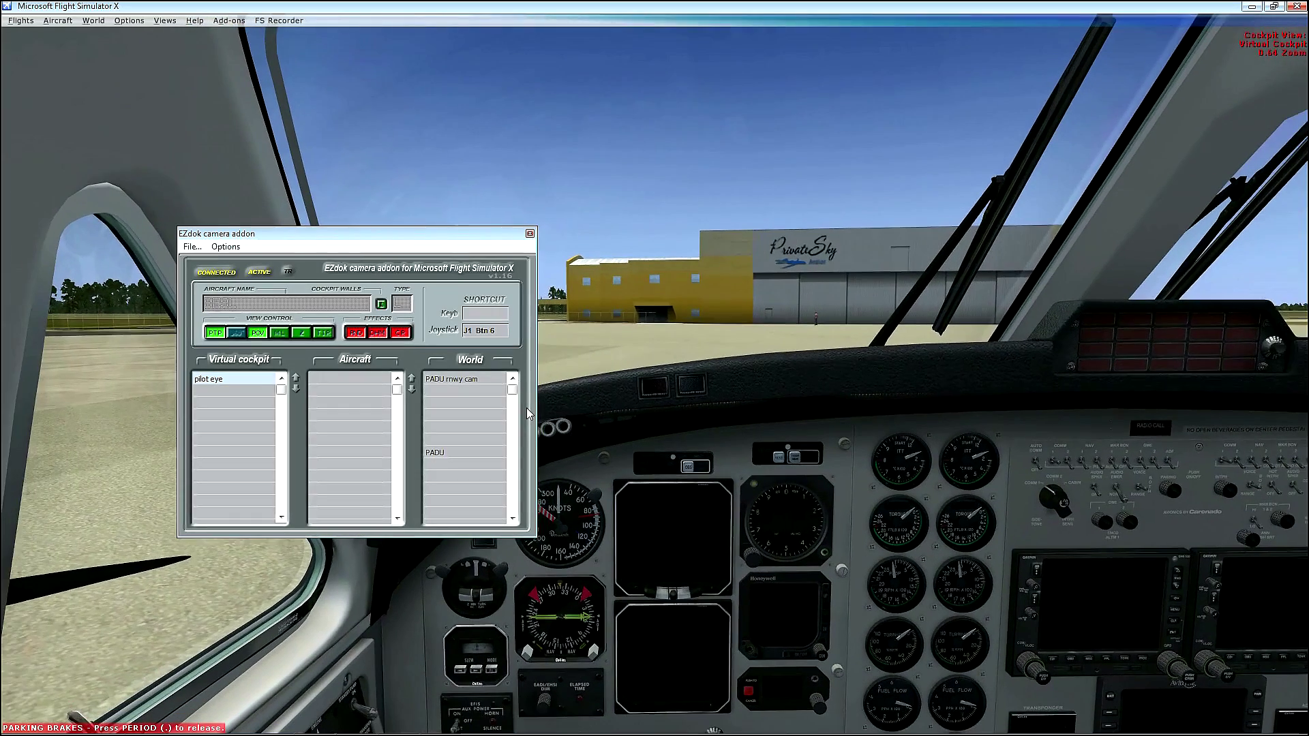
scroll(527, 408, "down", 2)
left_click_drag(526, 420, 539, 198)
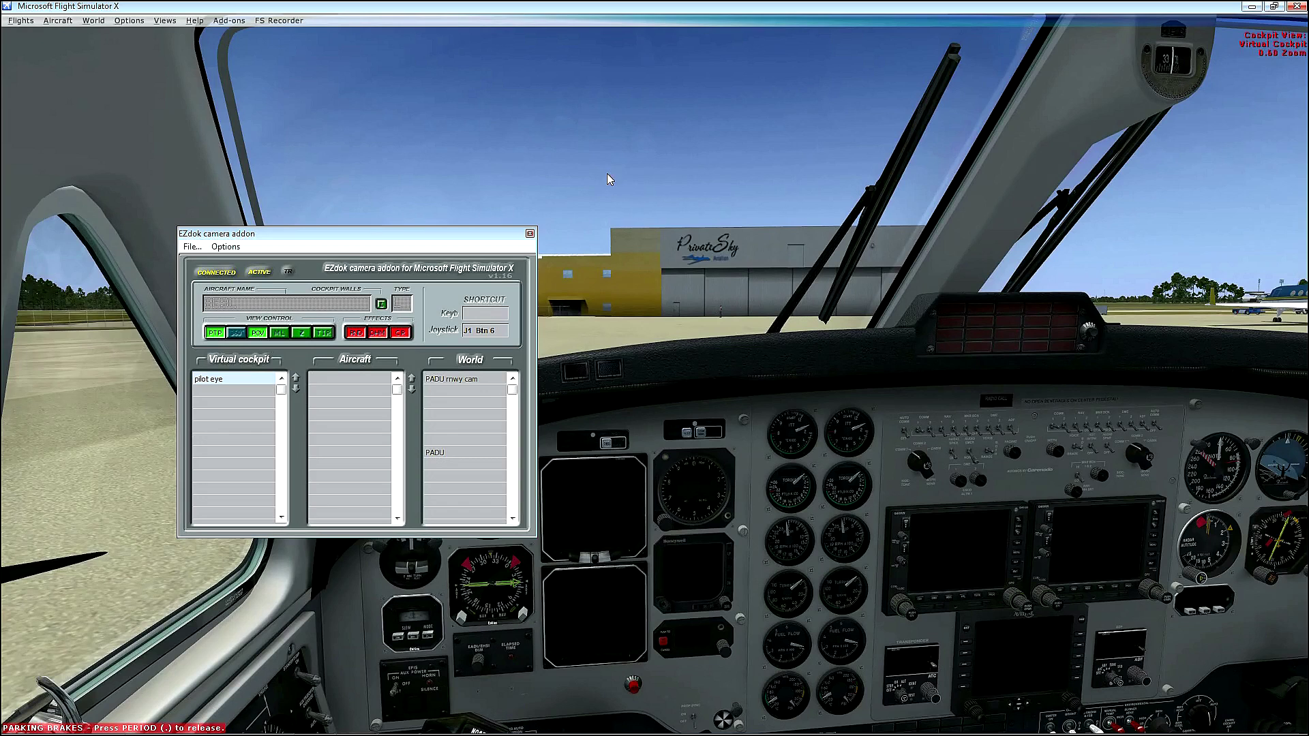
Turn off the third camera effect and set the global gain to 1.0 for the ground profile in the first effect's settings
left_click(403, 334)
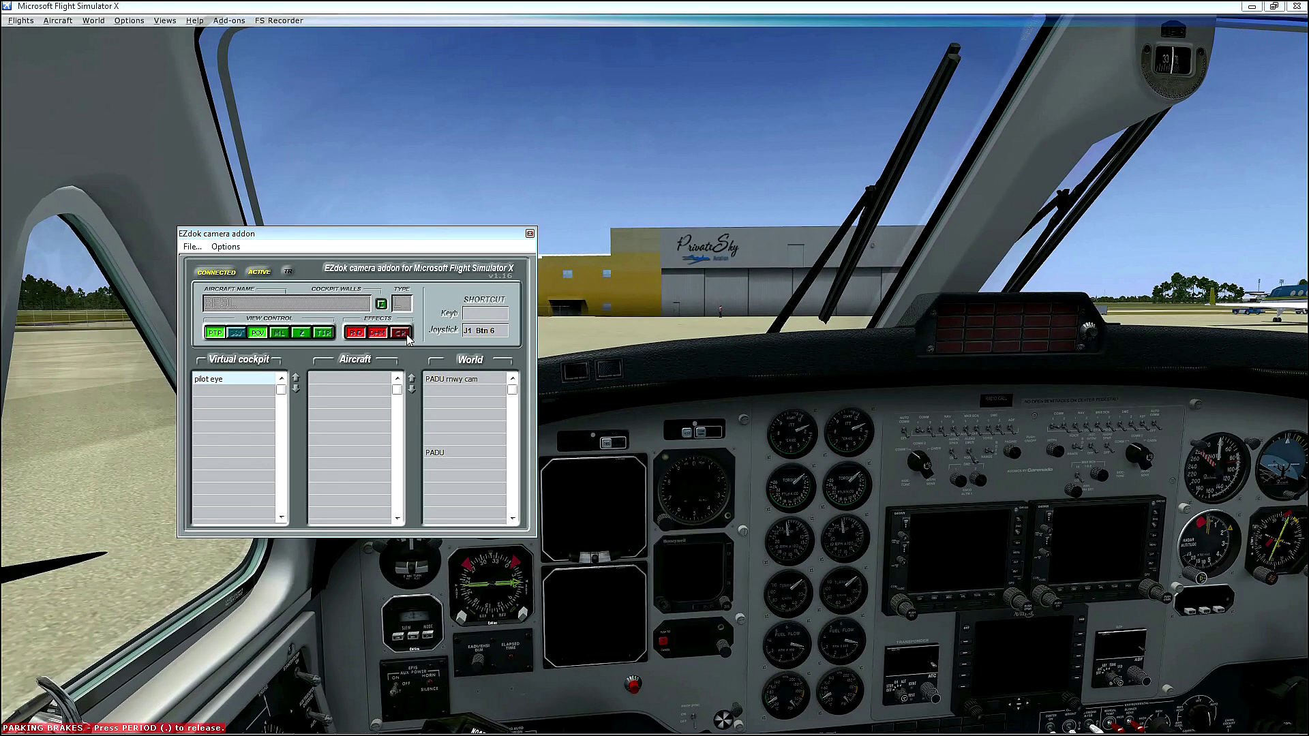
left_click(355, 334)
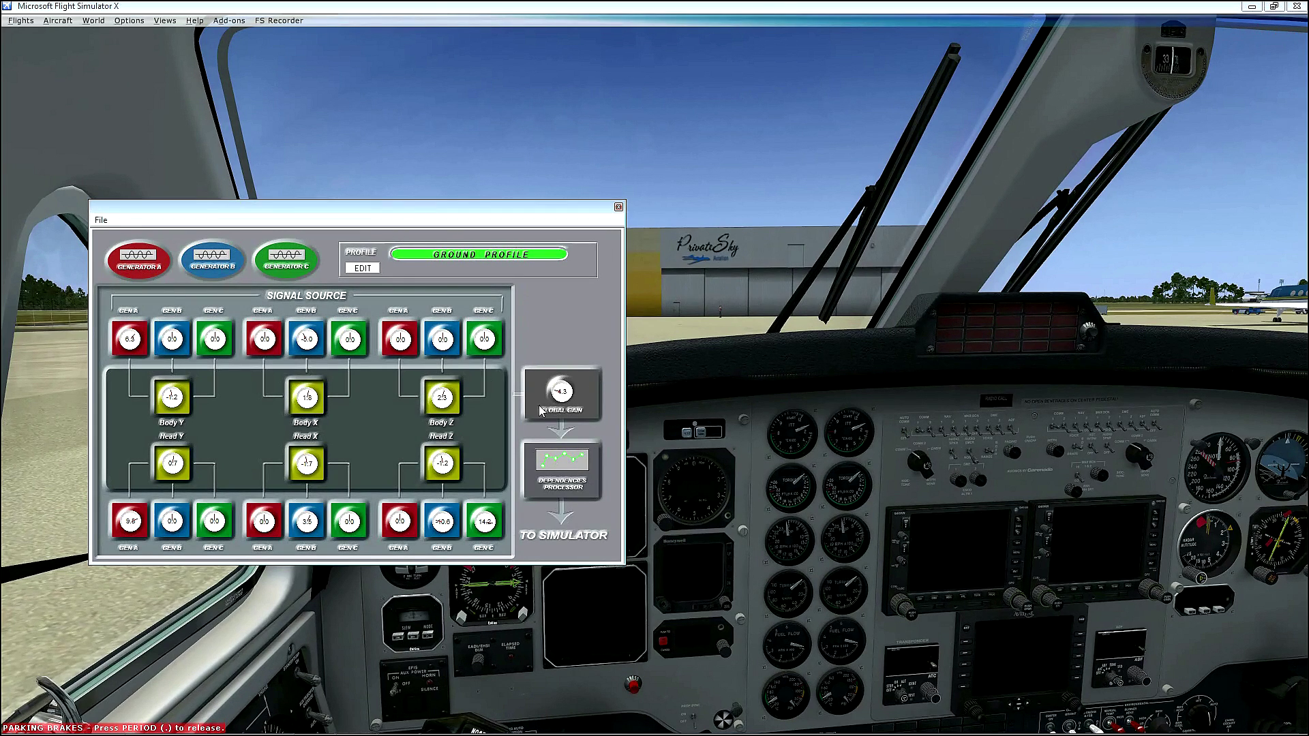
left_click(363, 268)
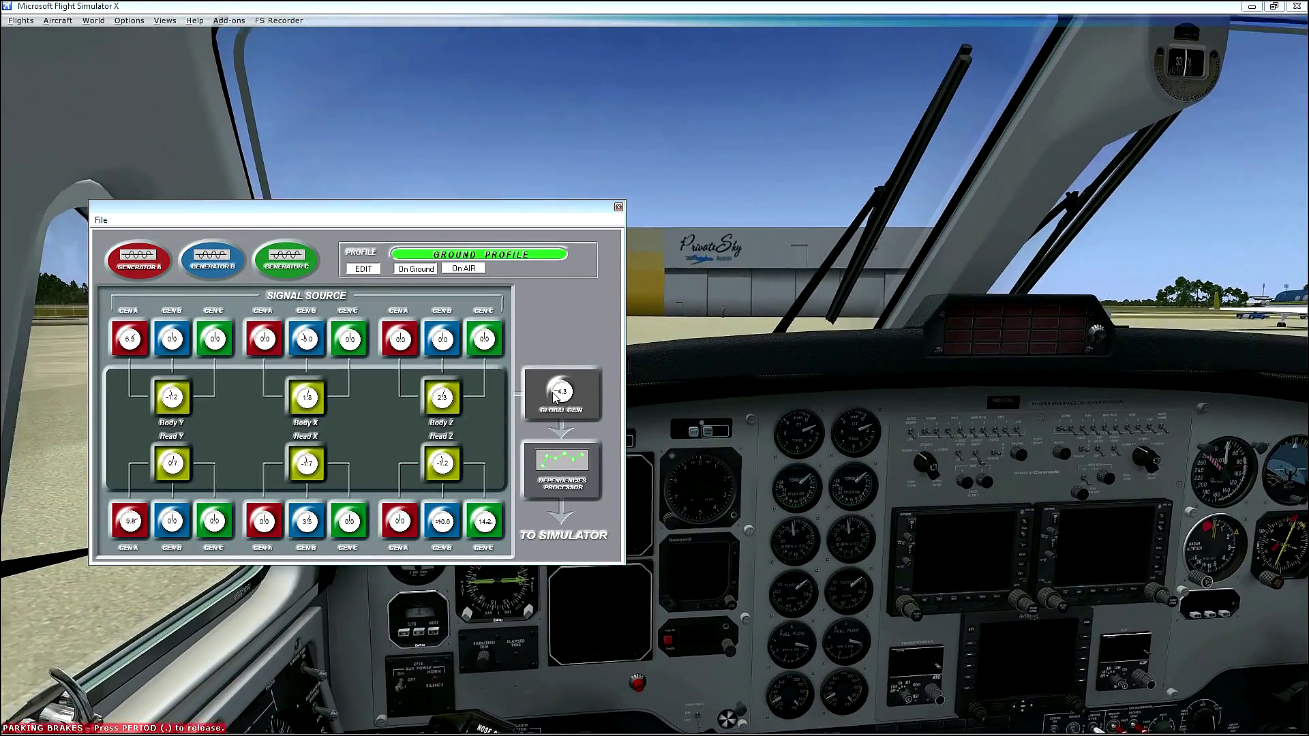
scroll(554, 401, "down", 3)
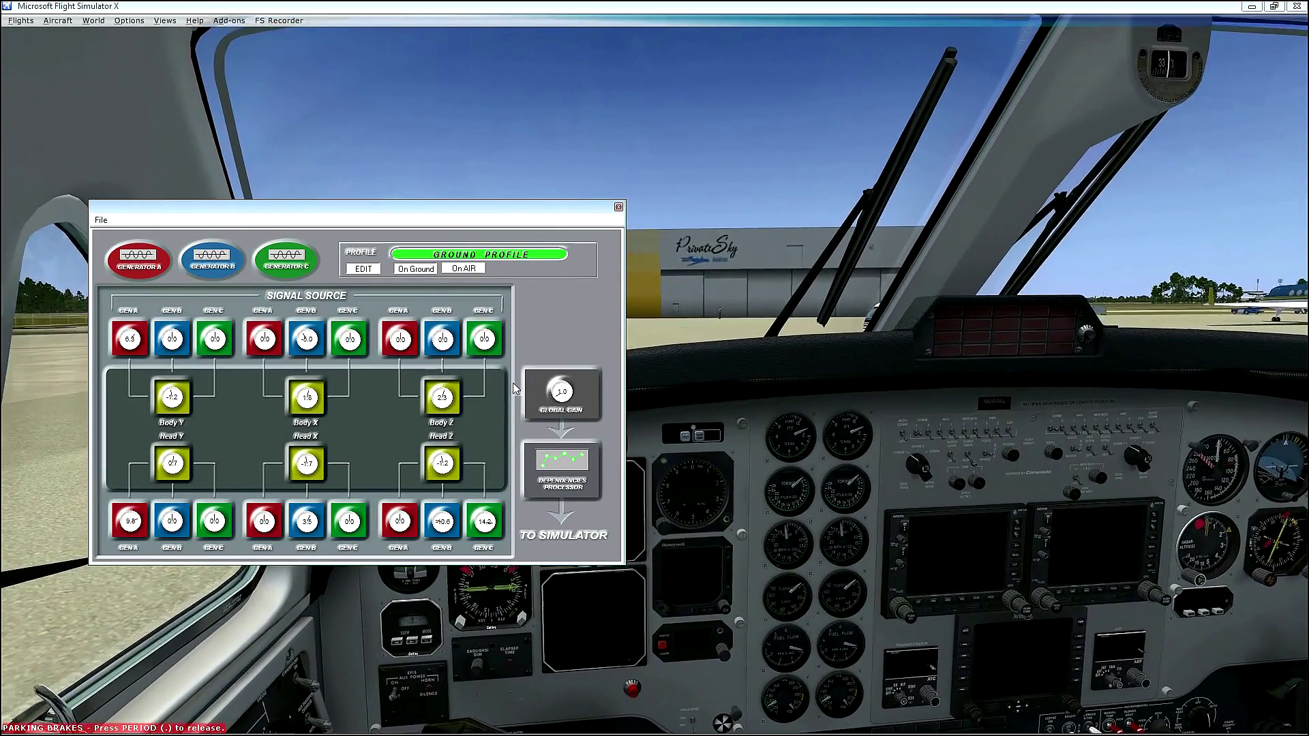
left_click(463, 269)
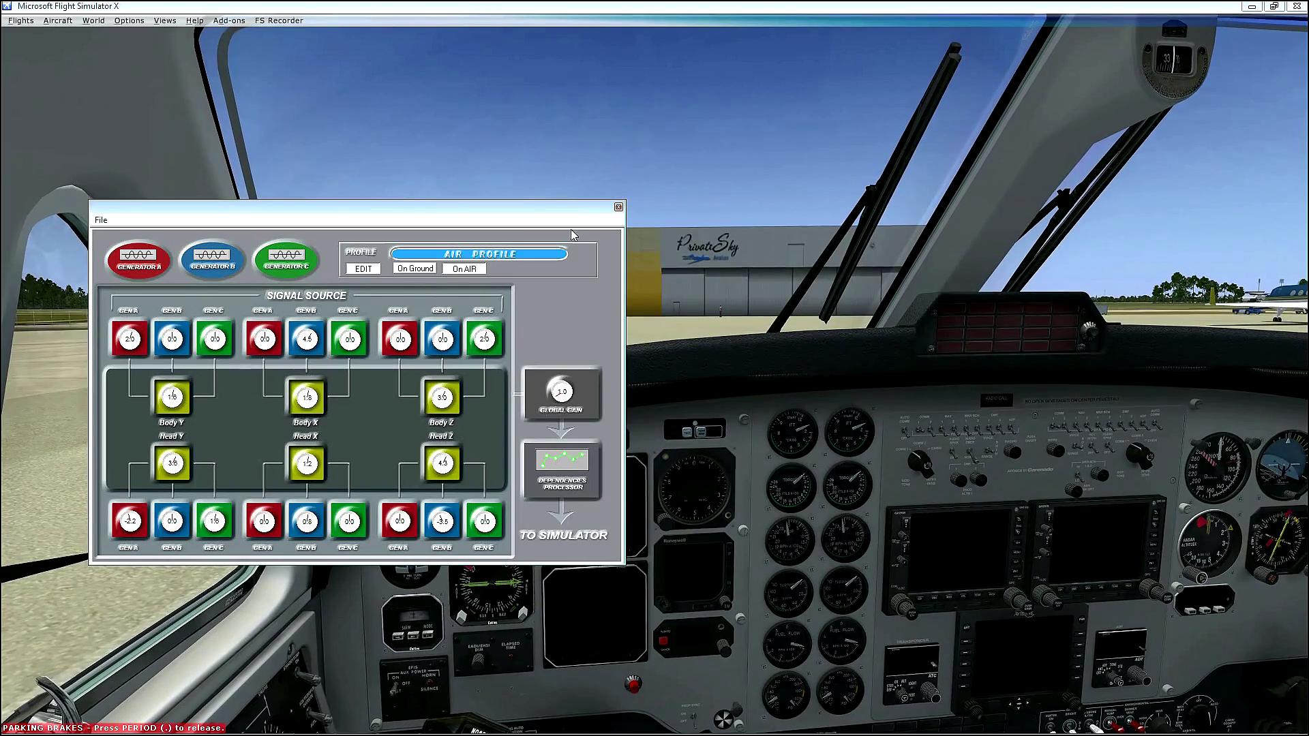
left_click(619, 207)
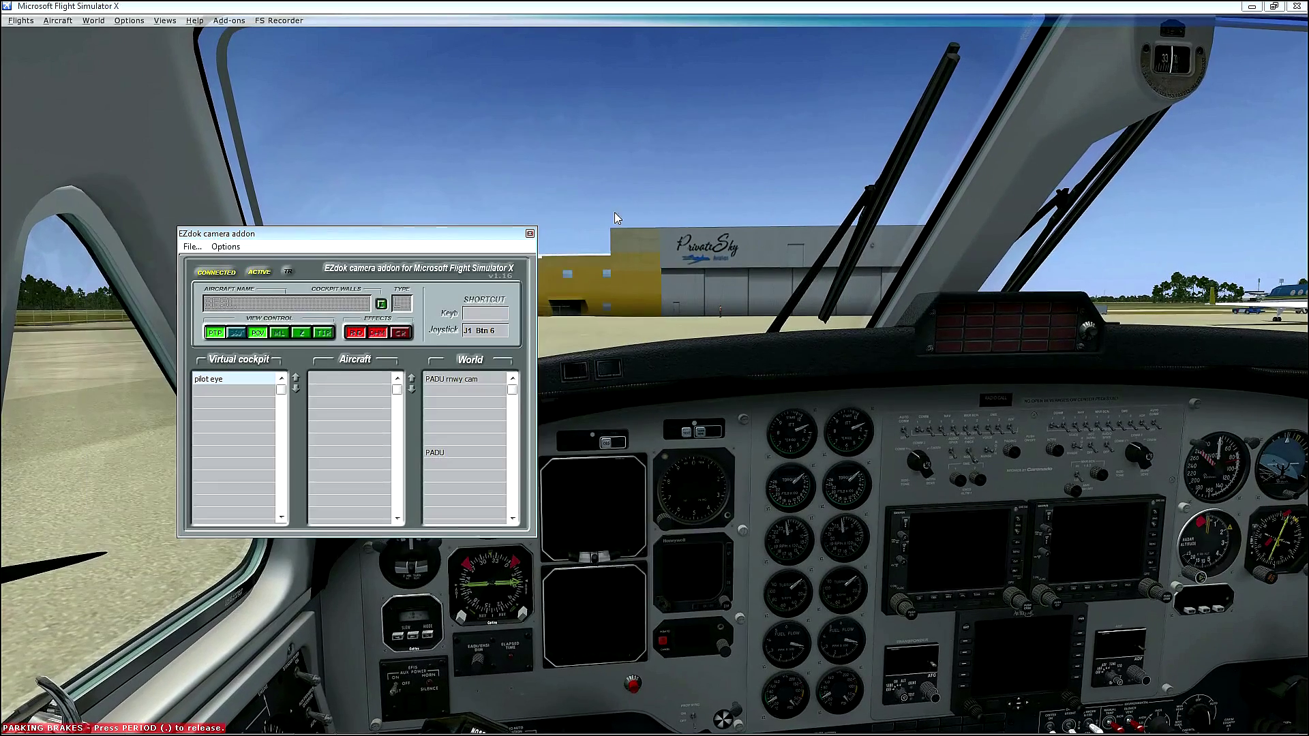
Set the main level of the second effect, with the G-load and landing settings, to 0.45 and recheck the first effect's air profile
left_click(378, 333)
left_click_drag(455, 161, 509, 161)
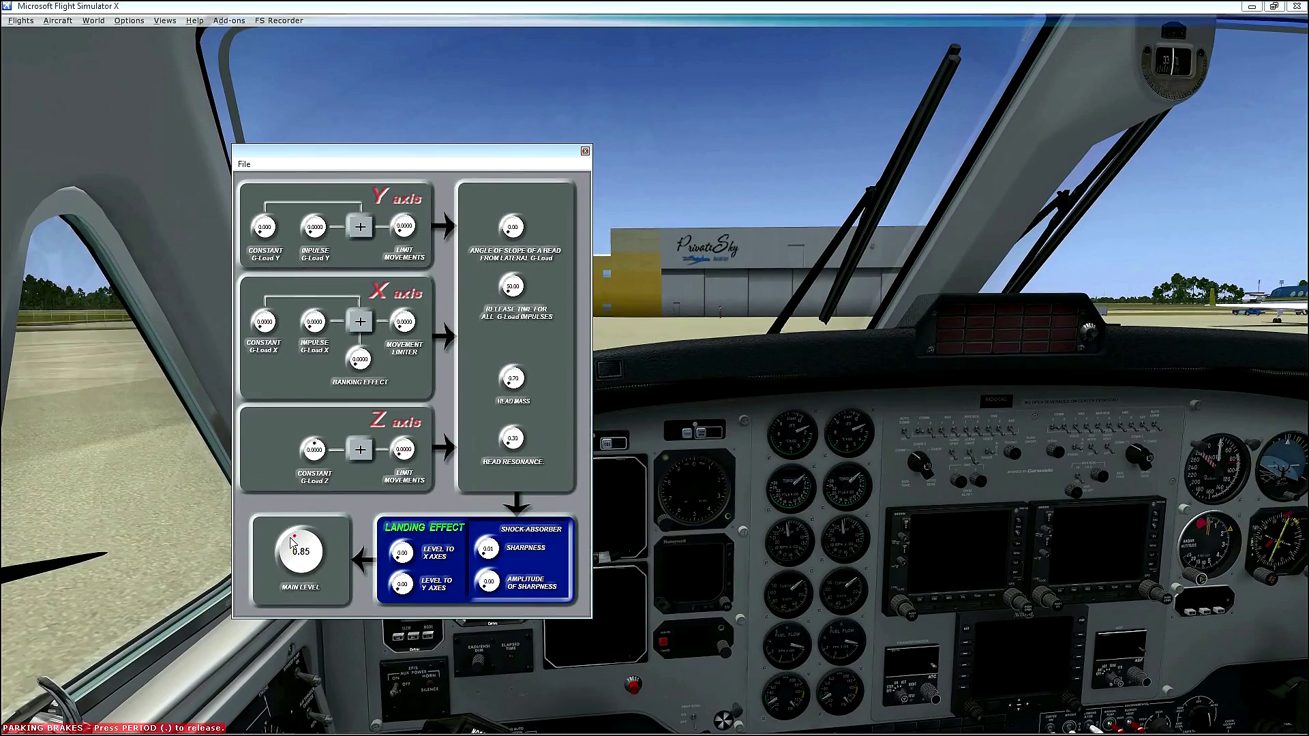
scroll(286, 550, "down", 5)
left_click_drag(291, 542, 283, 555)
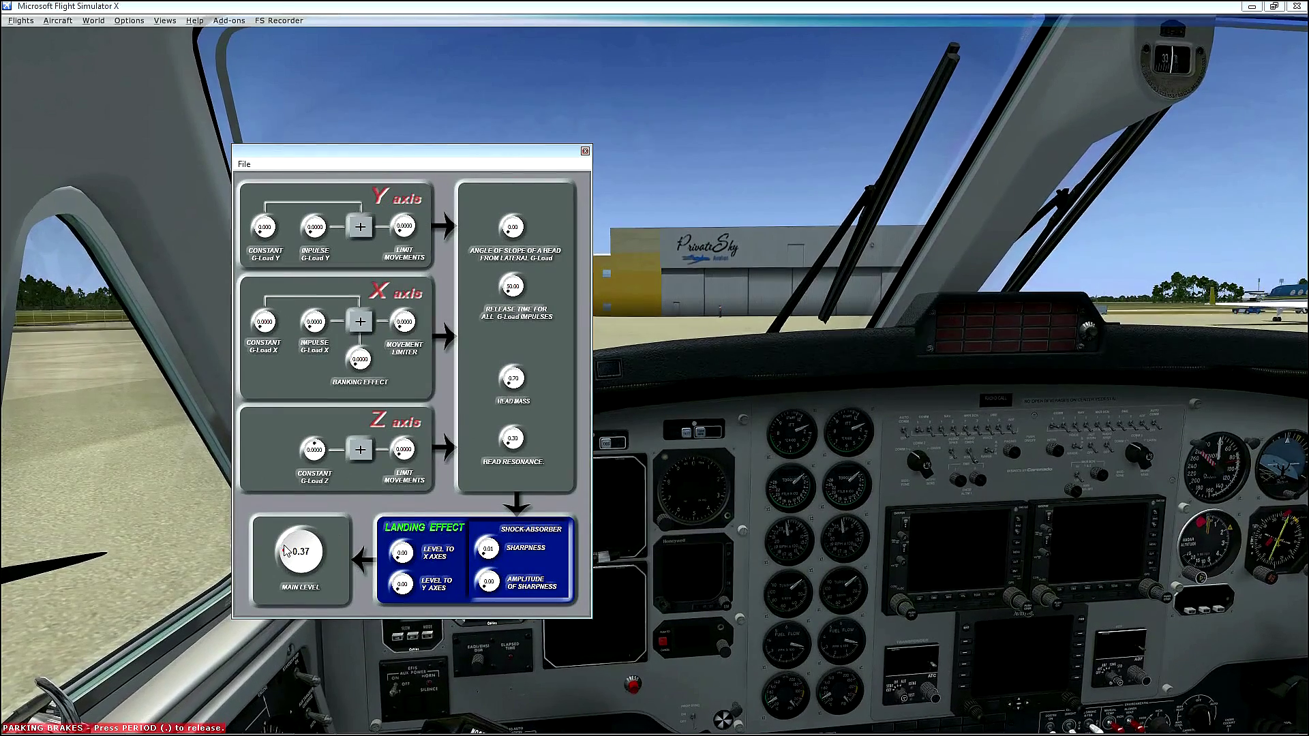
left_click_drag(285, 556, 286, 553)
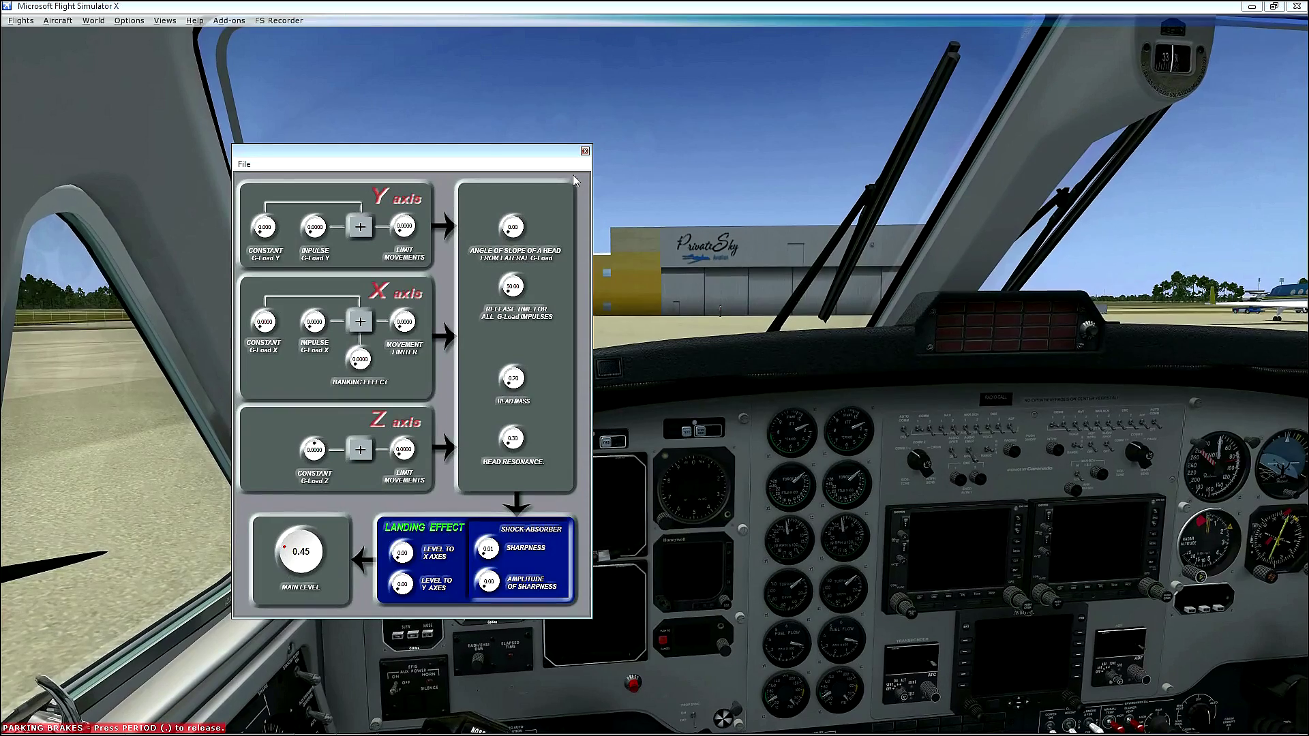
left_click(585, 151)
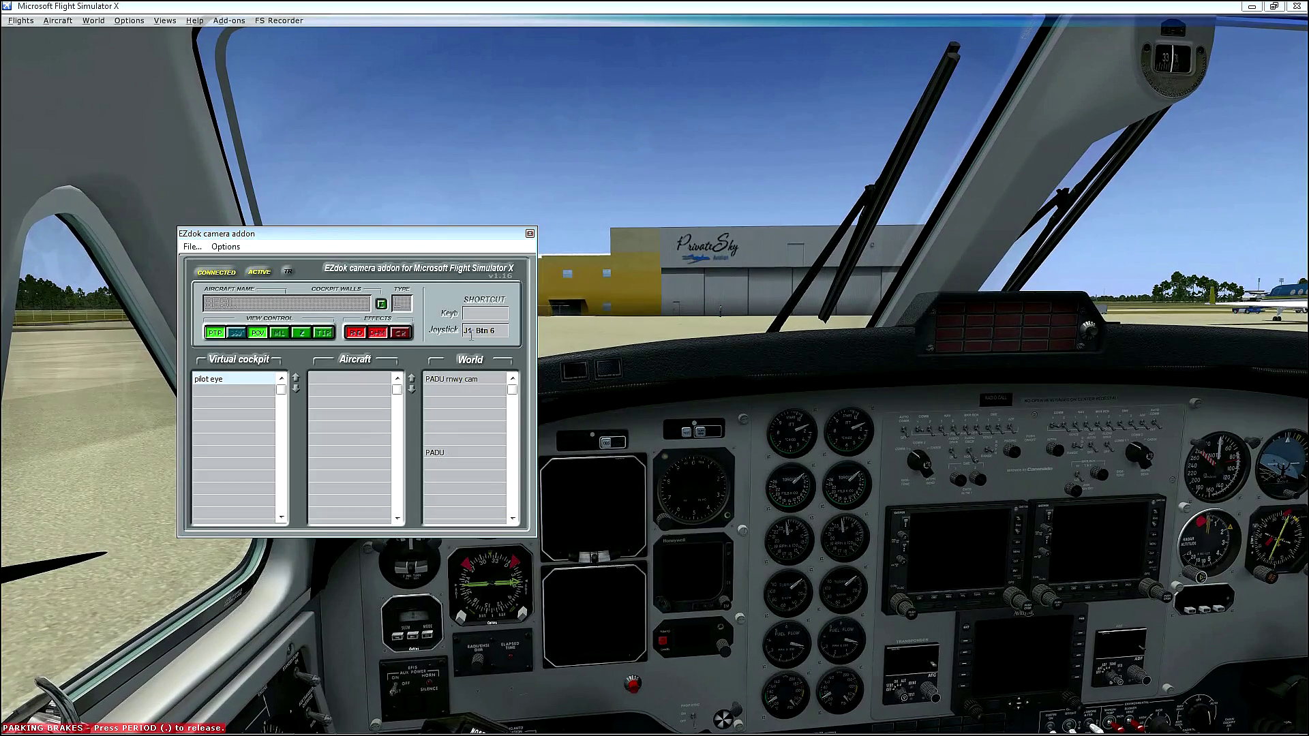
left_click(354, 337)
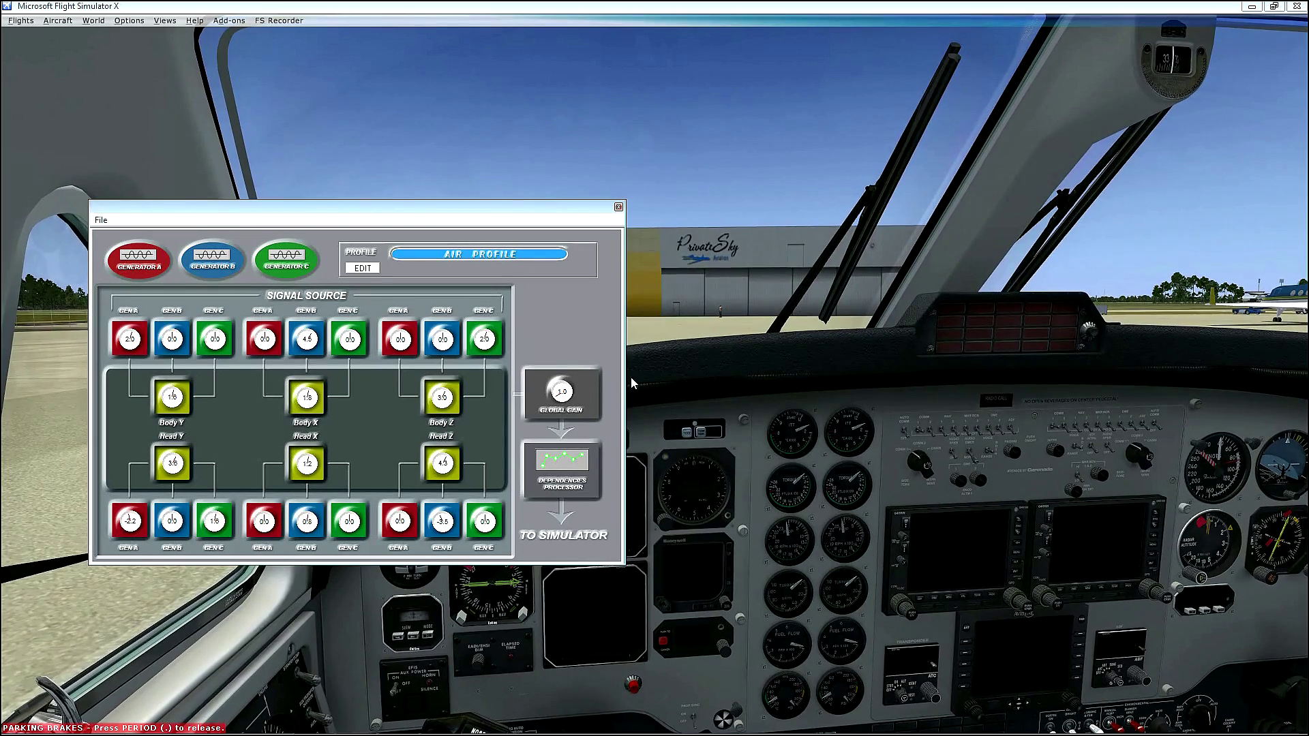
left_click(619, 207)
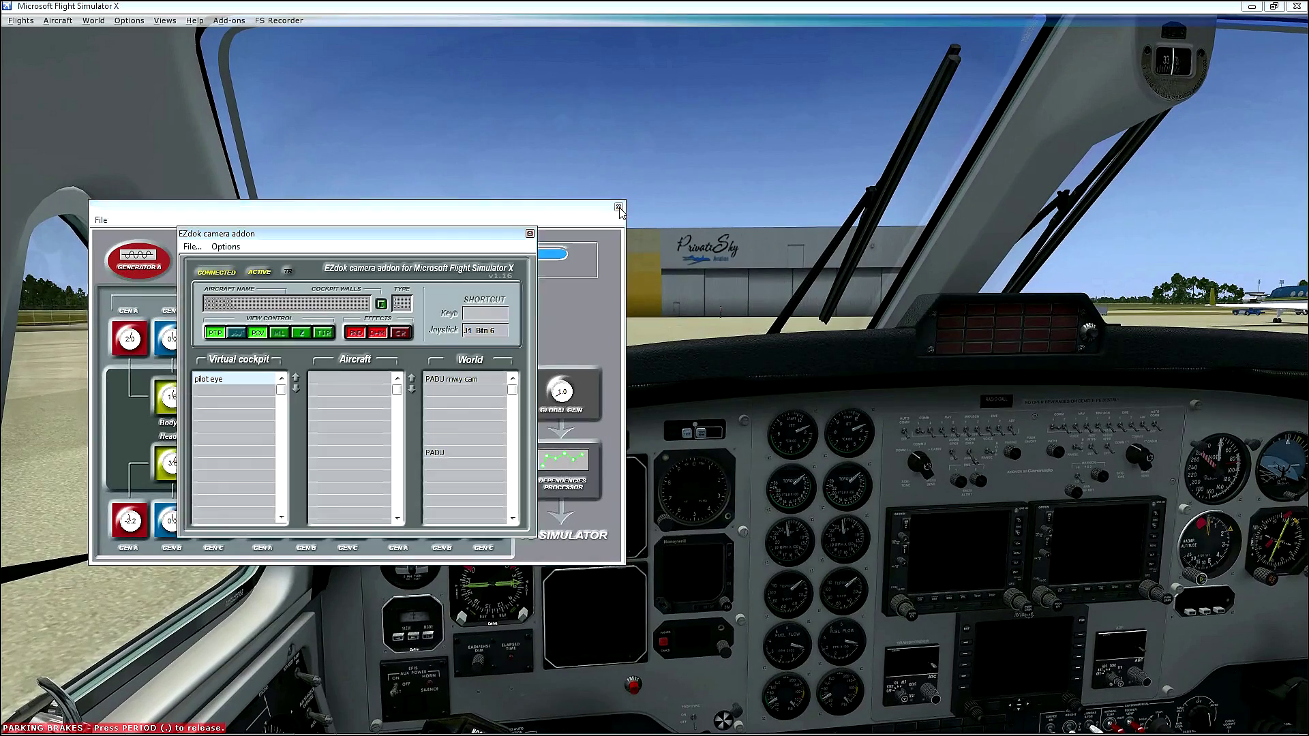
Clone the pilot eye camera with its effects, then clone the resulting camera as well
left_click(244, 380)
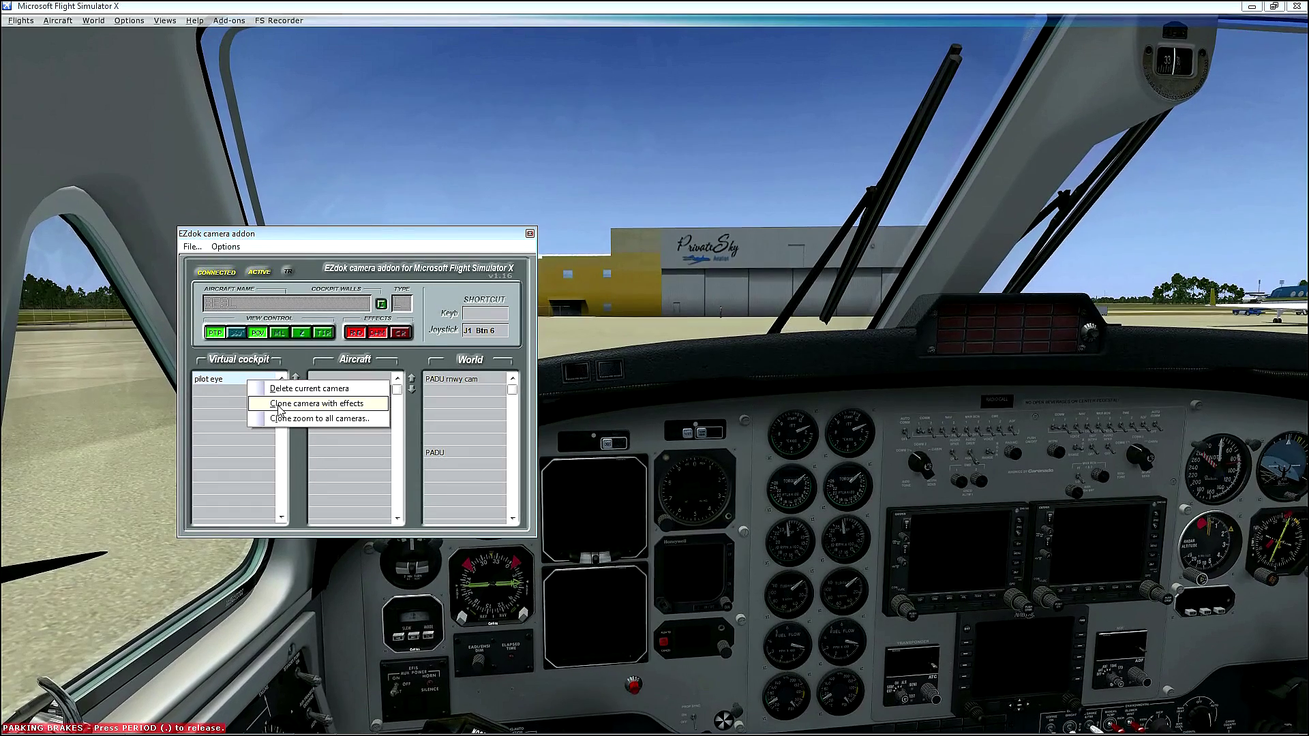
left_click(280, 408)
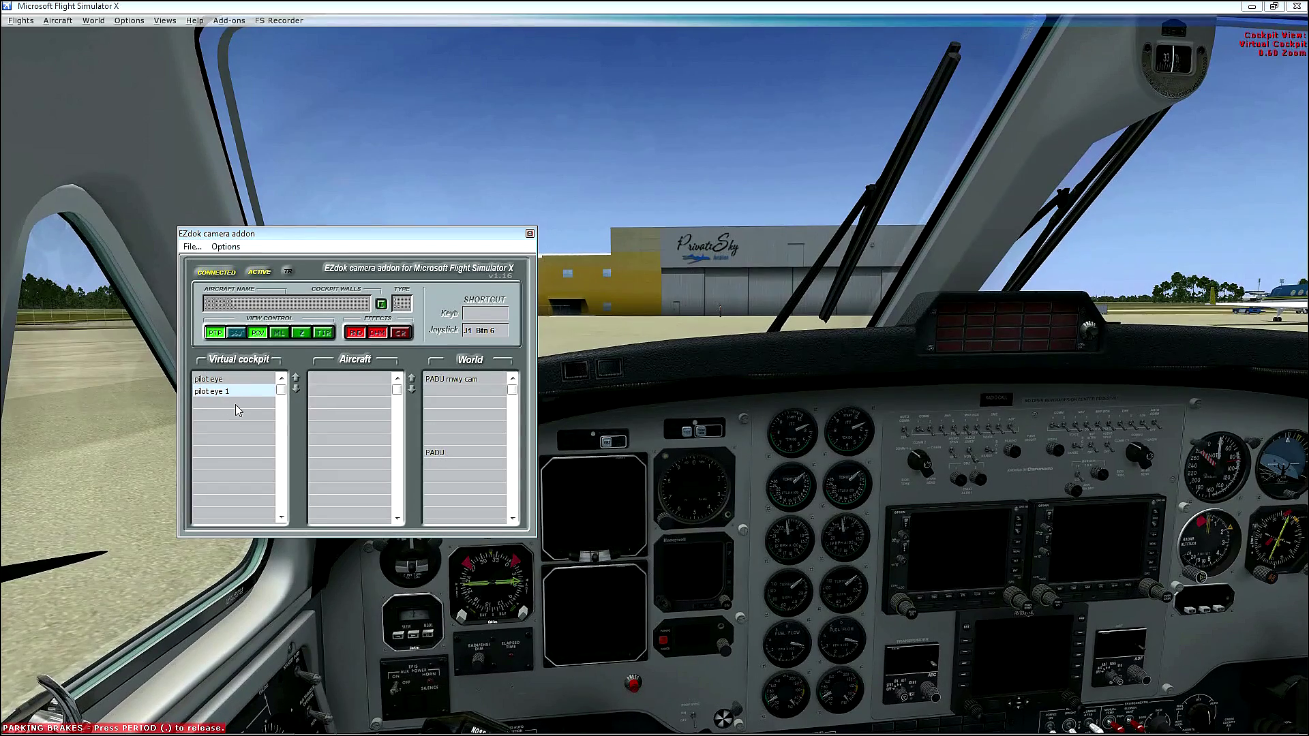
right_click(250, 395)
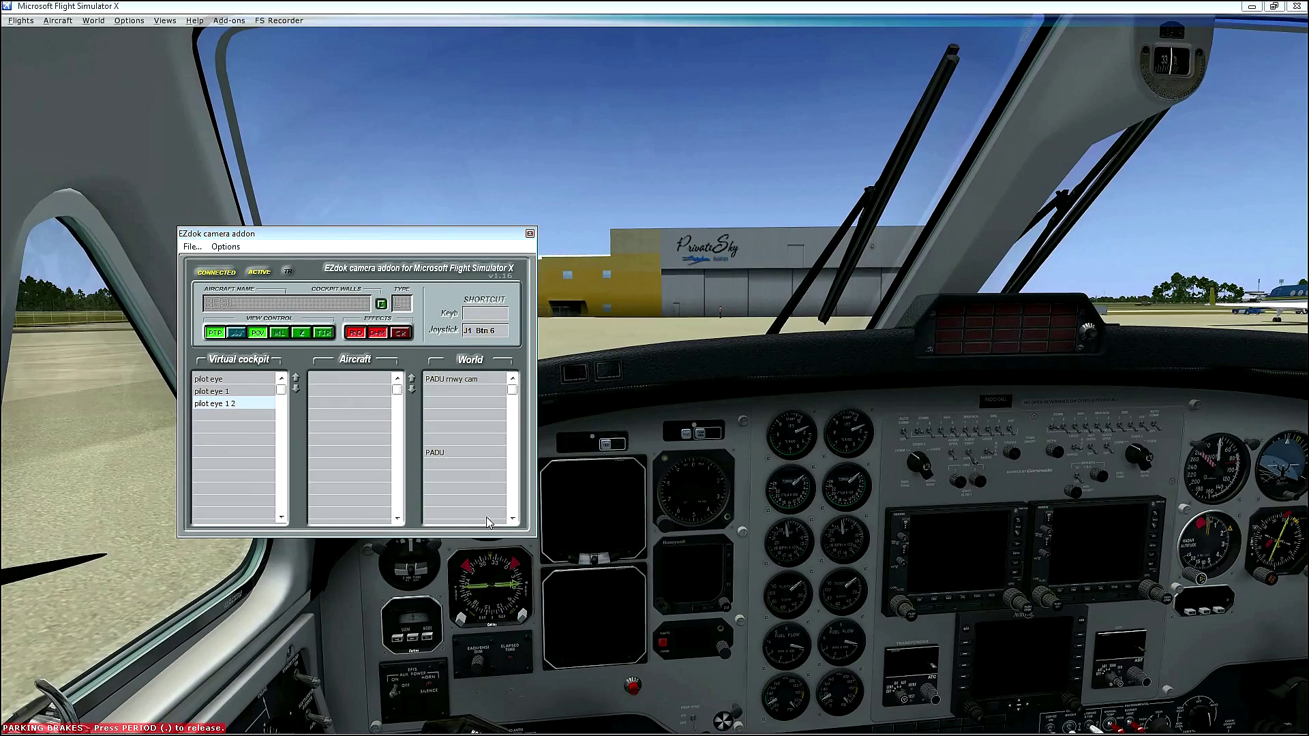
Rename the first cloned virtual cockpit camera as "instruments"
left_click(219, 394)
right_click(238, 392)
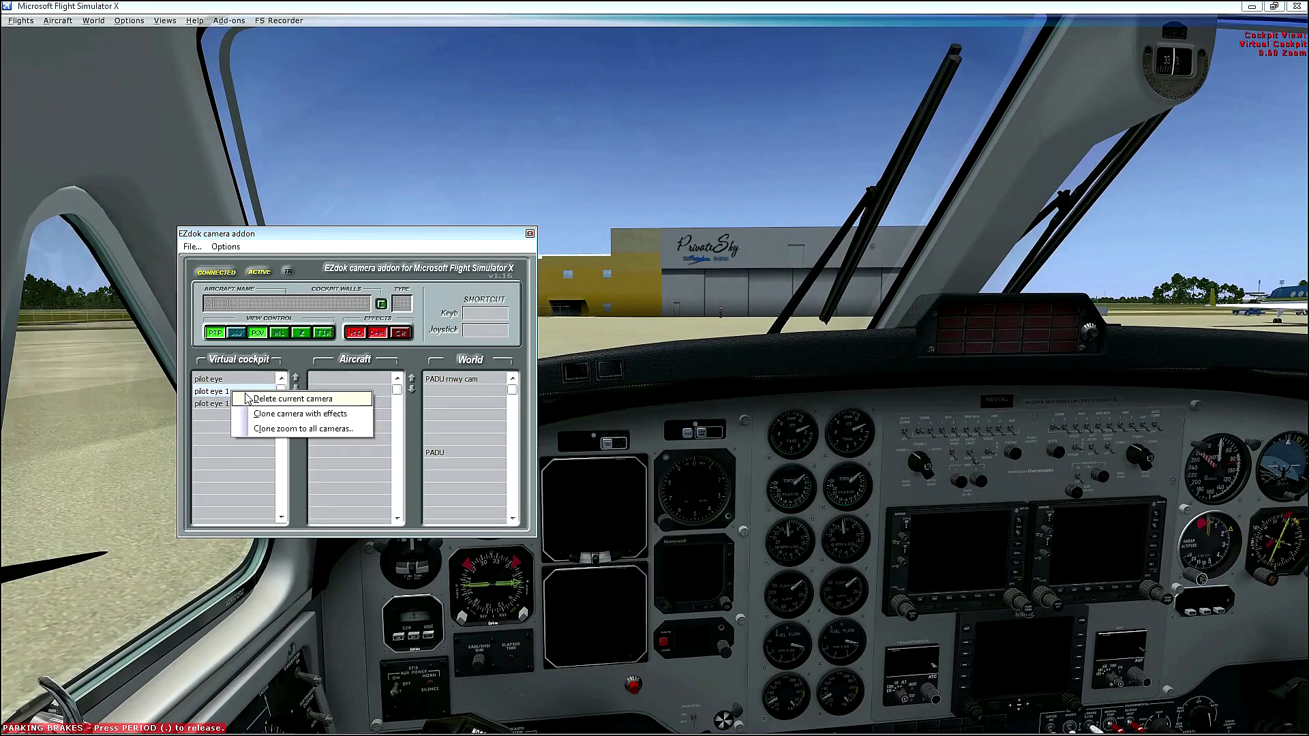
left_click(229, 392)
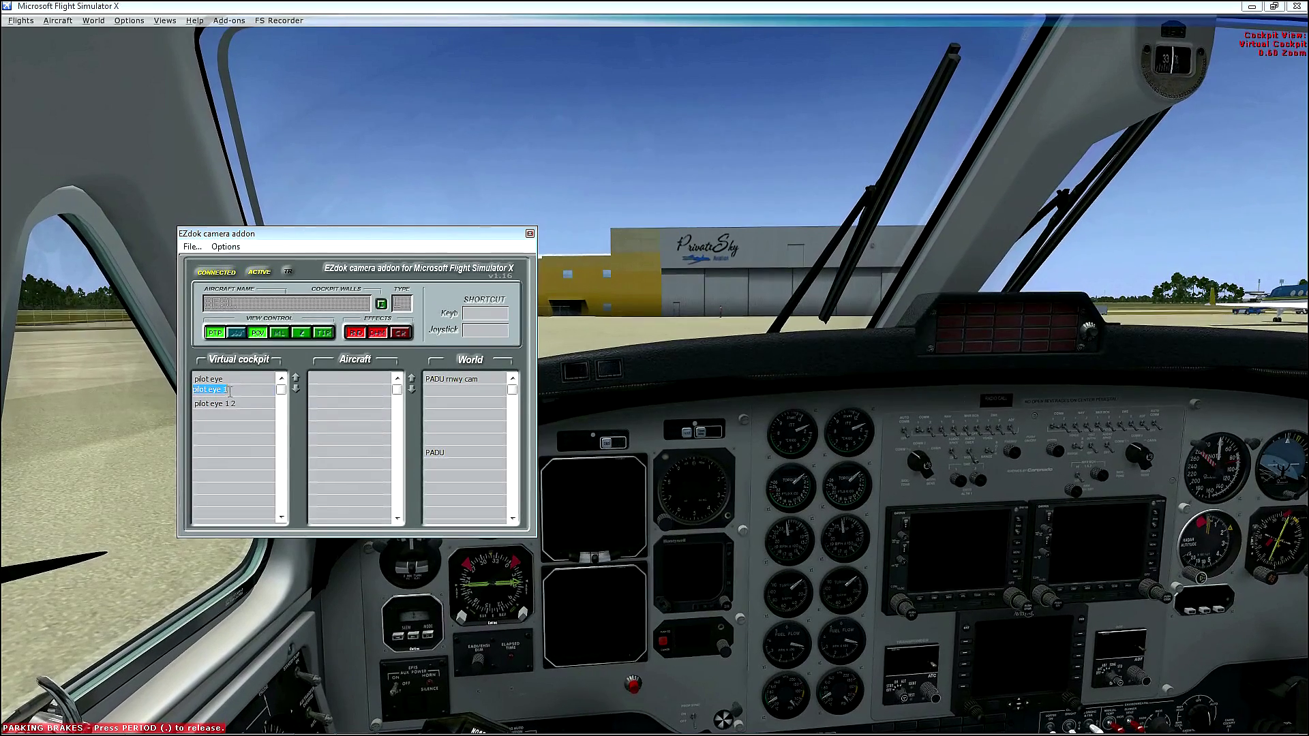
left_click_drag(229, 392, 207, 392)
key("BackSpace")
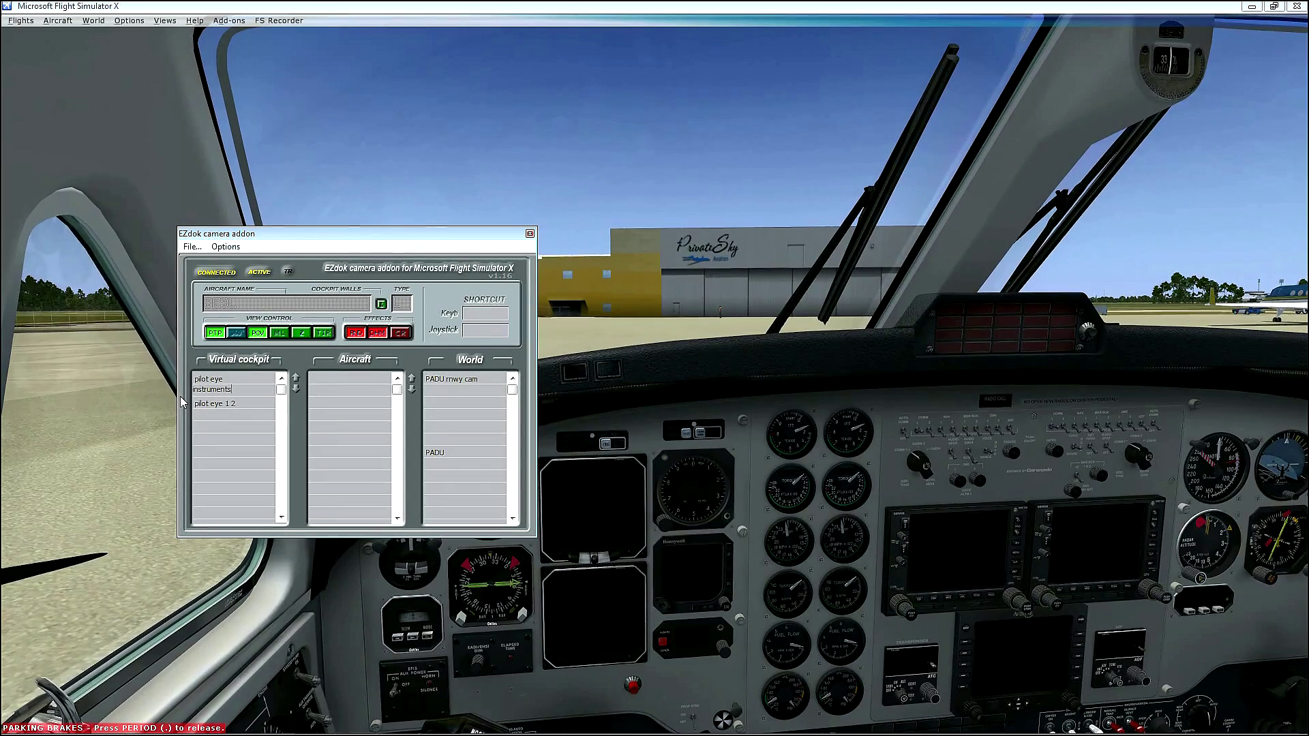
left_click(214, 405)
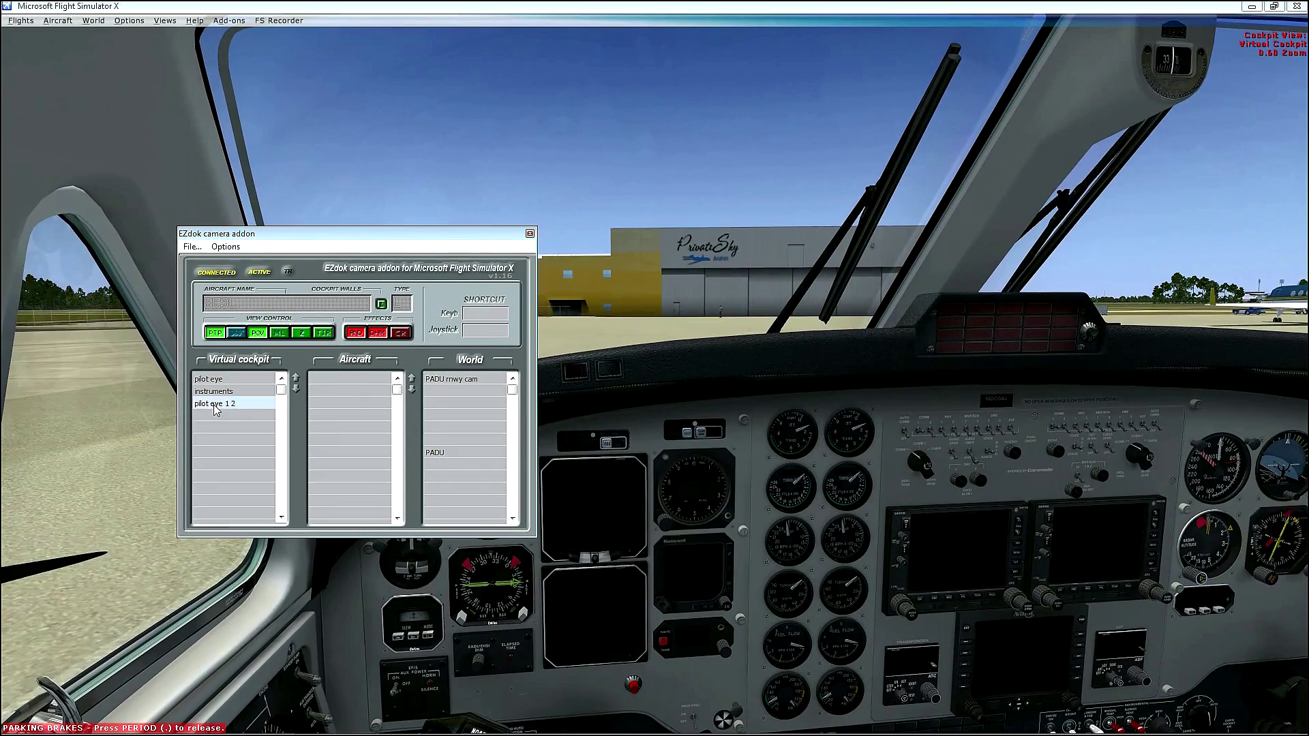
Rename the last cloned virtual cockpit camera, "pilot eye 1 2", as "overhead"
right_click(222, 408)
left_click(221, 407)
left_click(238, 405)
type("overhead")
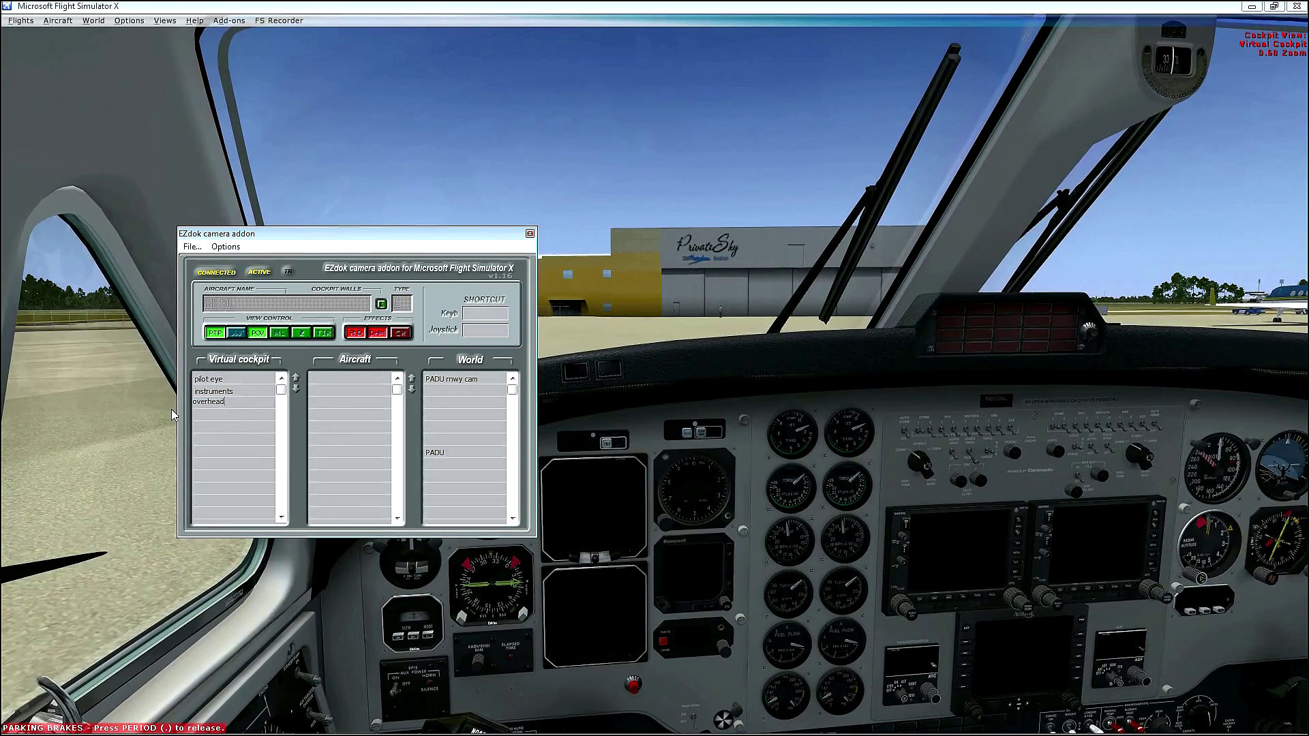
key("Return")
left_click(237, 403)
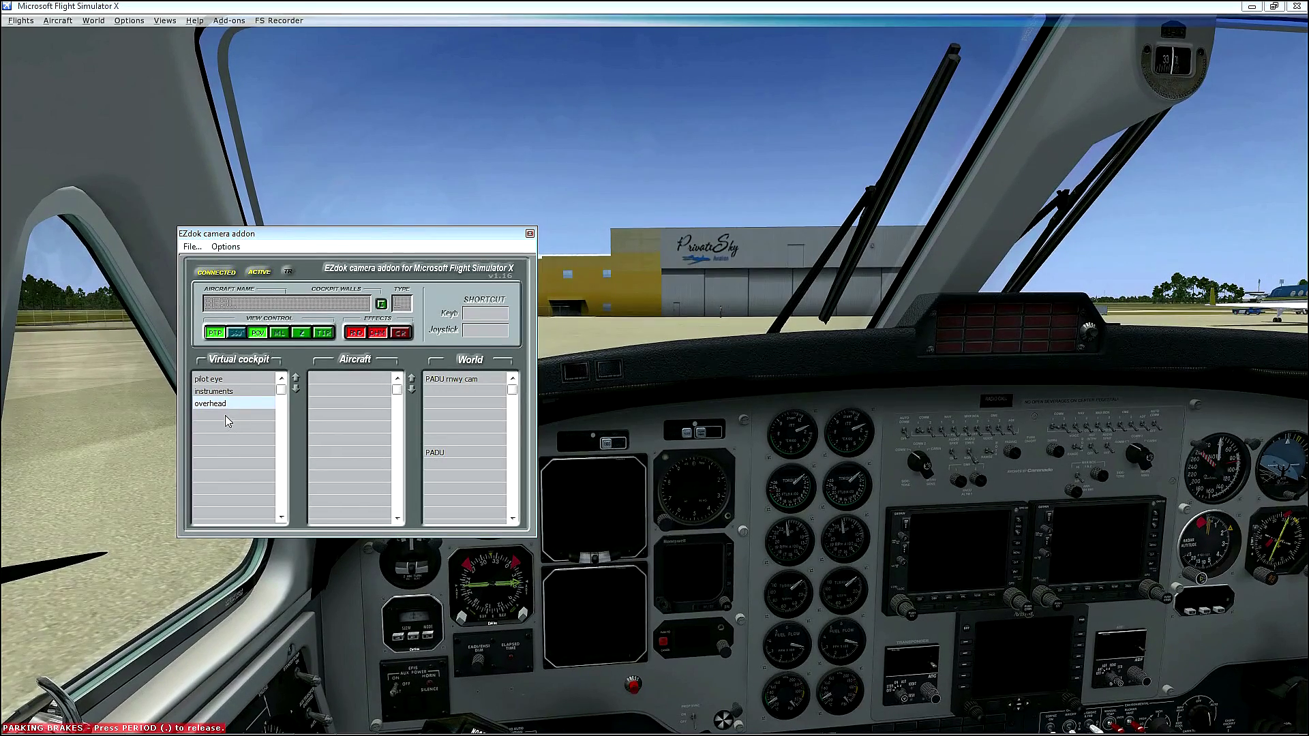
Assign joystick shortcuts to the virtual cockpit cameras: J1 Btn 6 for pilot eye, J1 Btn 7 for instruments and J1 Btn 8 for overhead
left_click(213, 380)
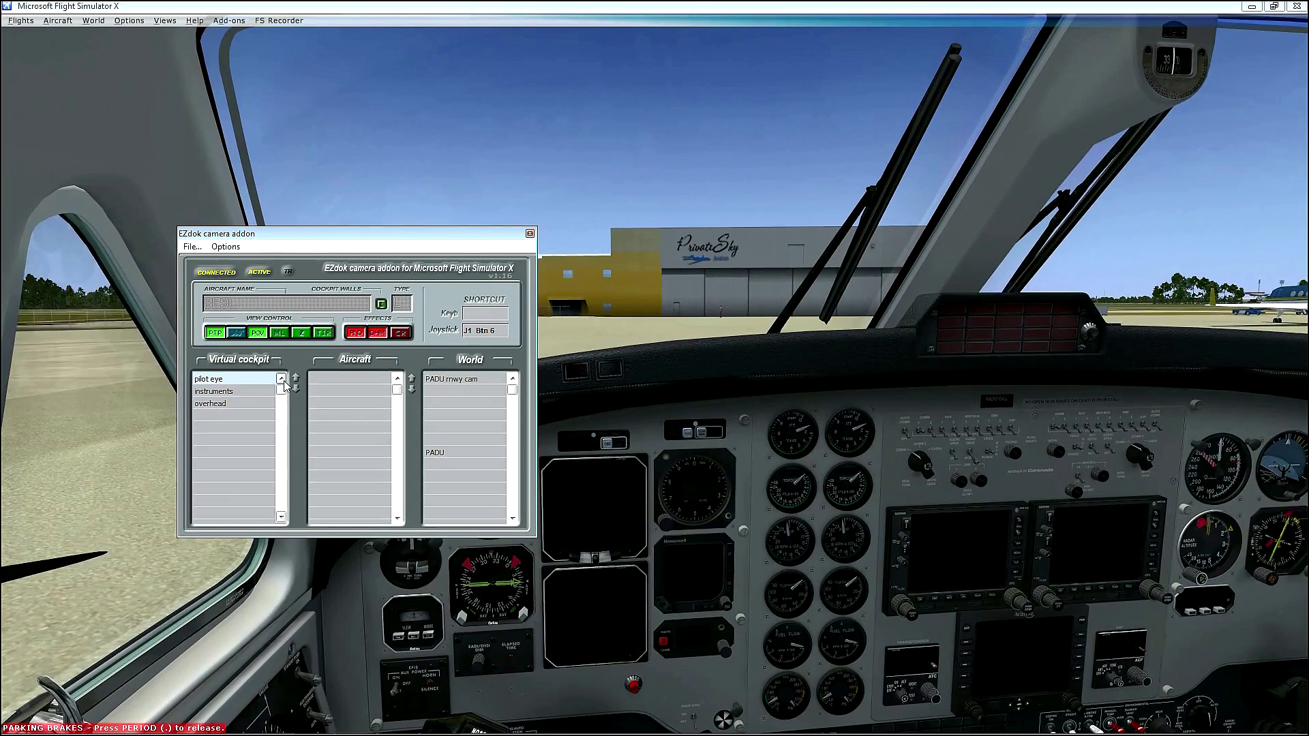
left_click(256, 391)
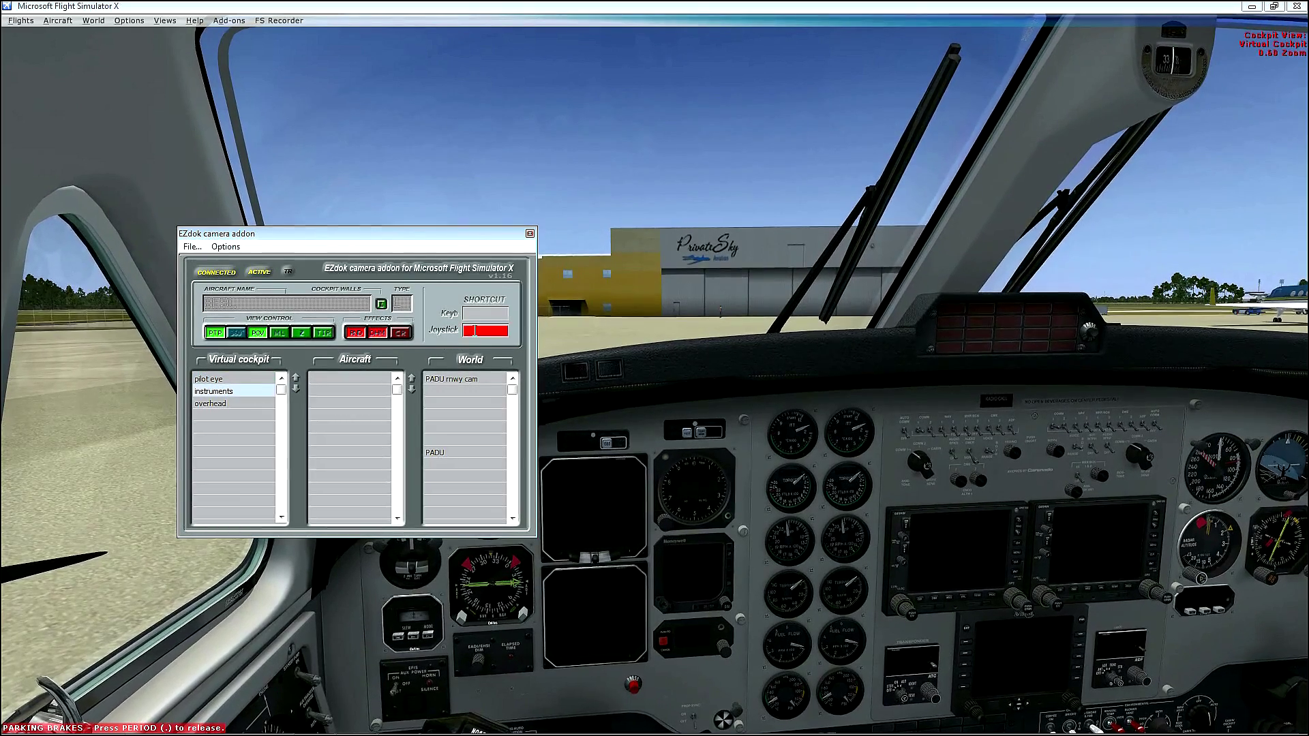
left_click(255, 407)
left_click(476, 332)
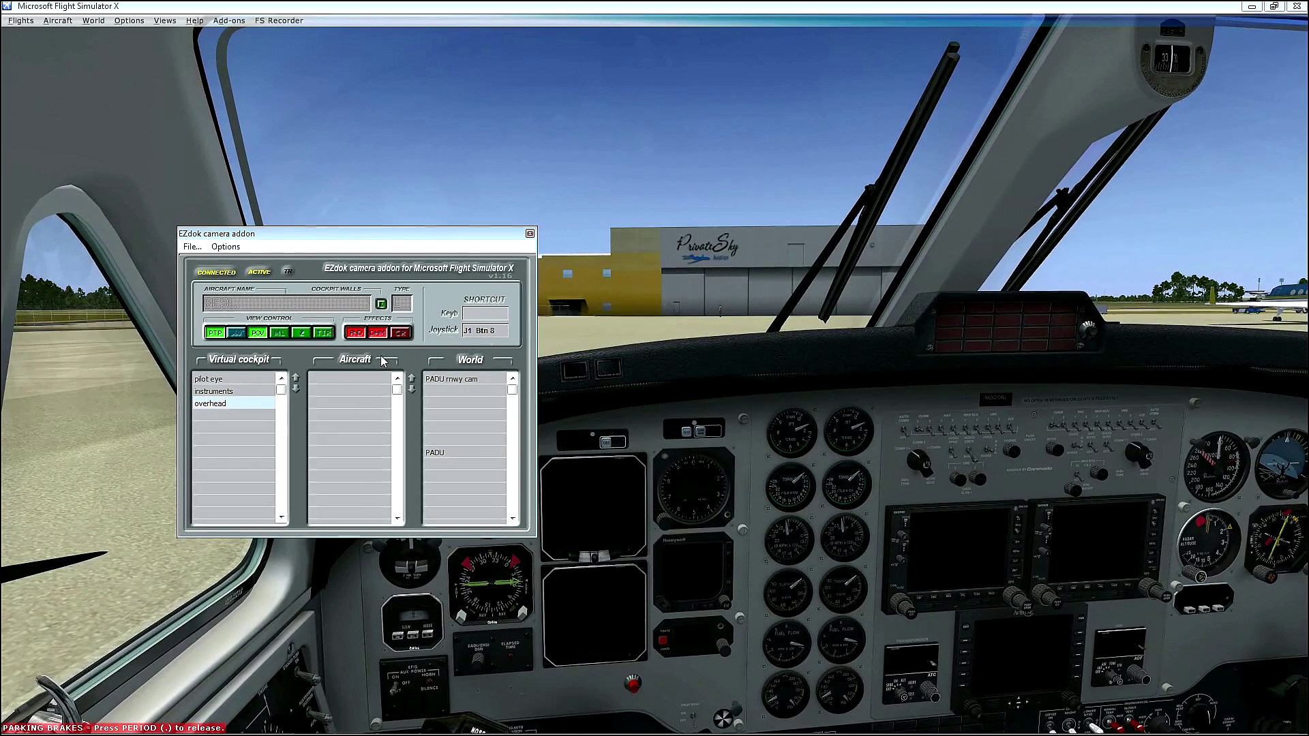
left_click(257, 391)
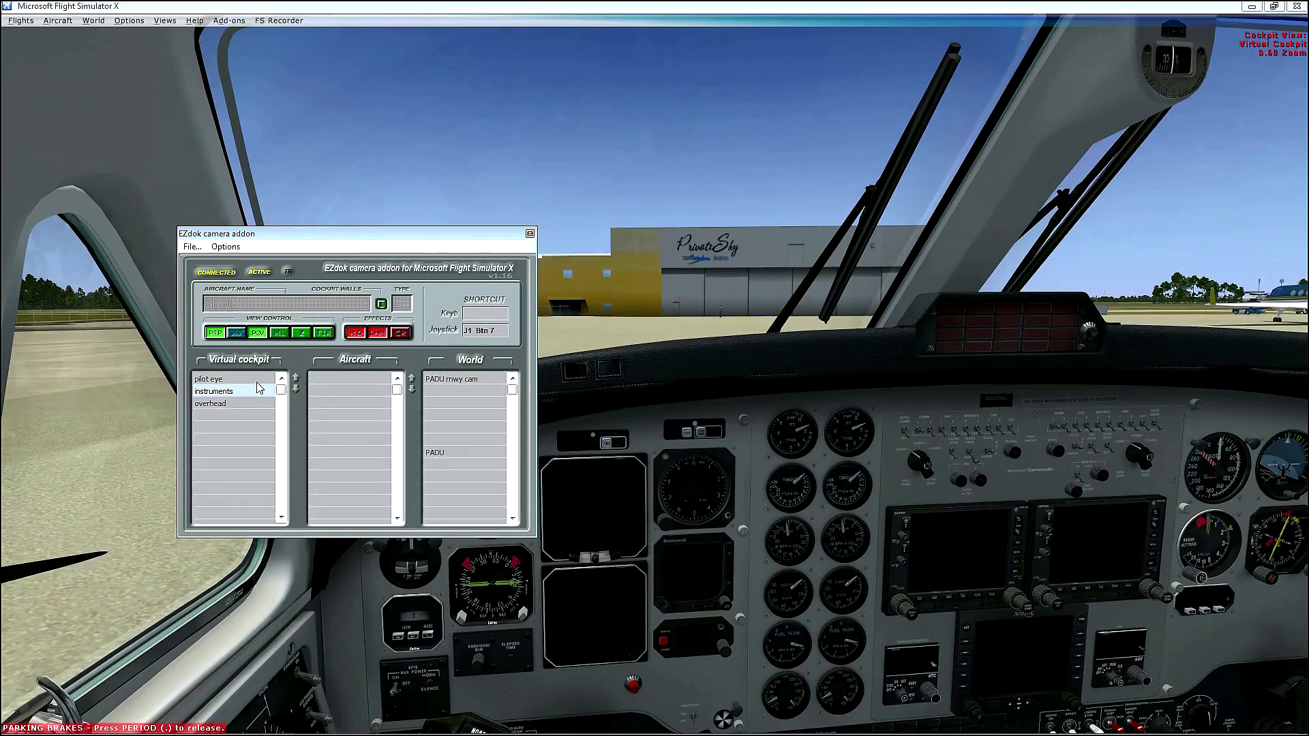
left_click(260, 381)
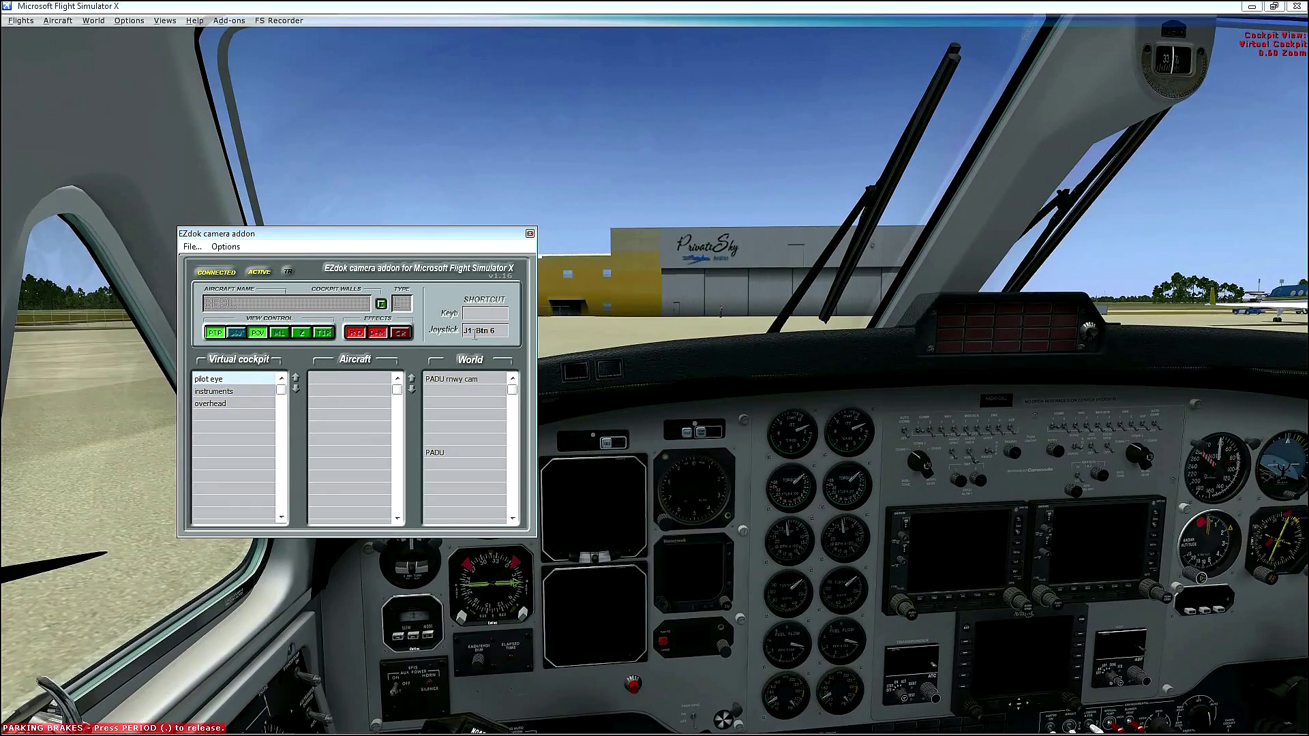
Move the instruments camera closer and aim it at the pilot's main instrument panel
left_click(260, 393)
left_click(250, 396)
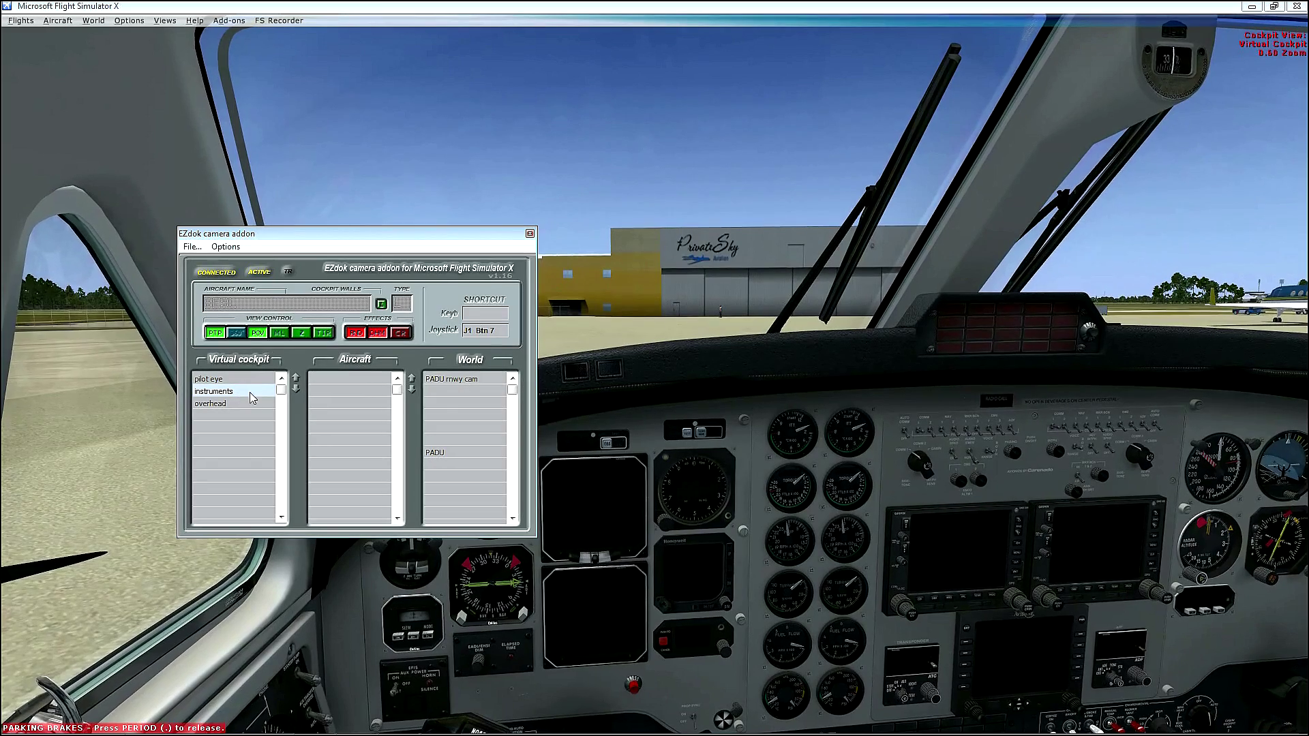
left_click_drag(642, 420, 610, 529)
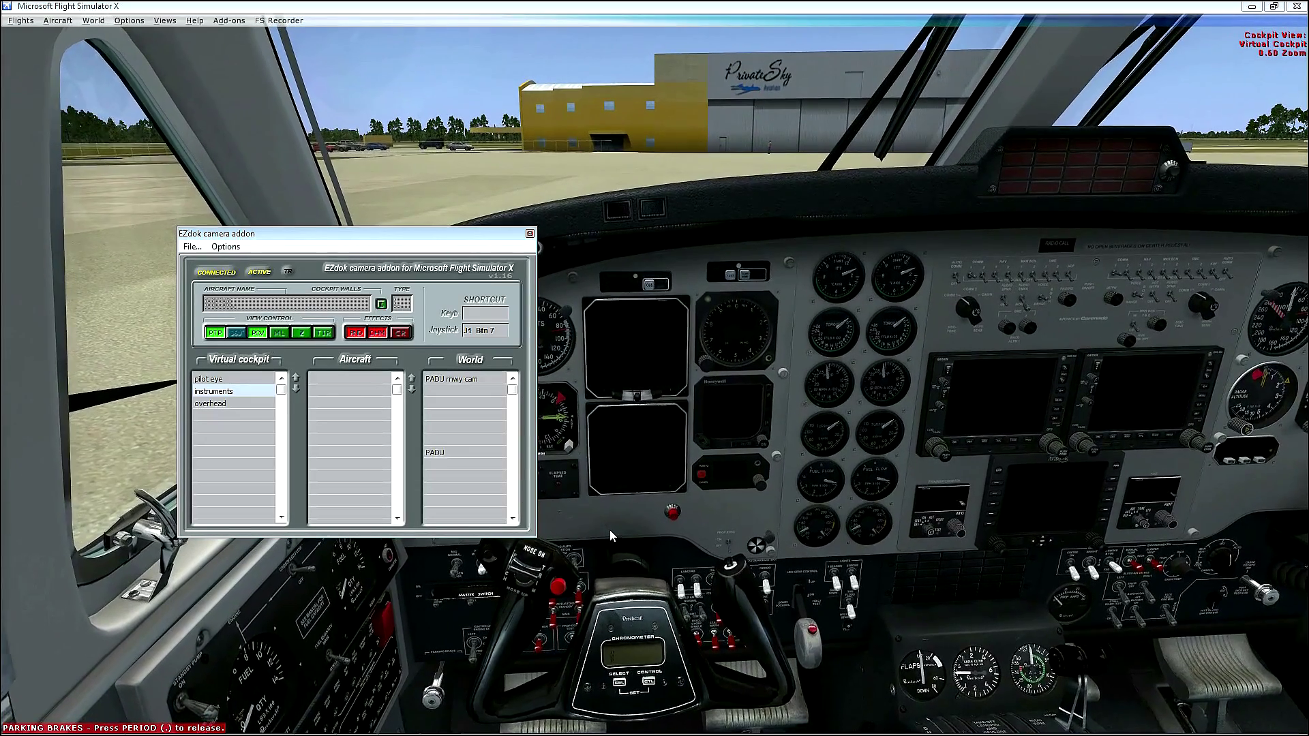
scroll(609, 530, "up", 5)
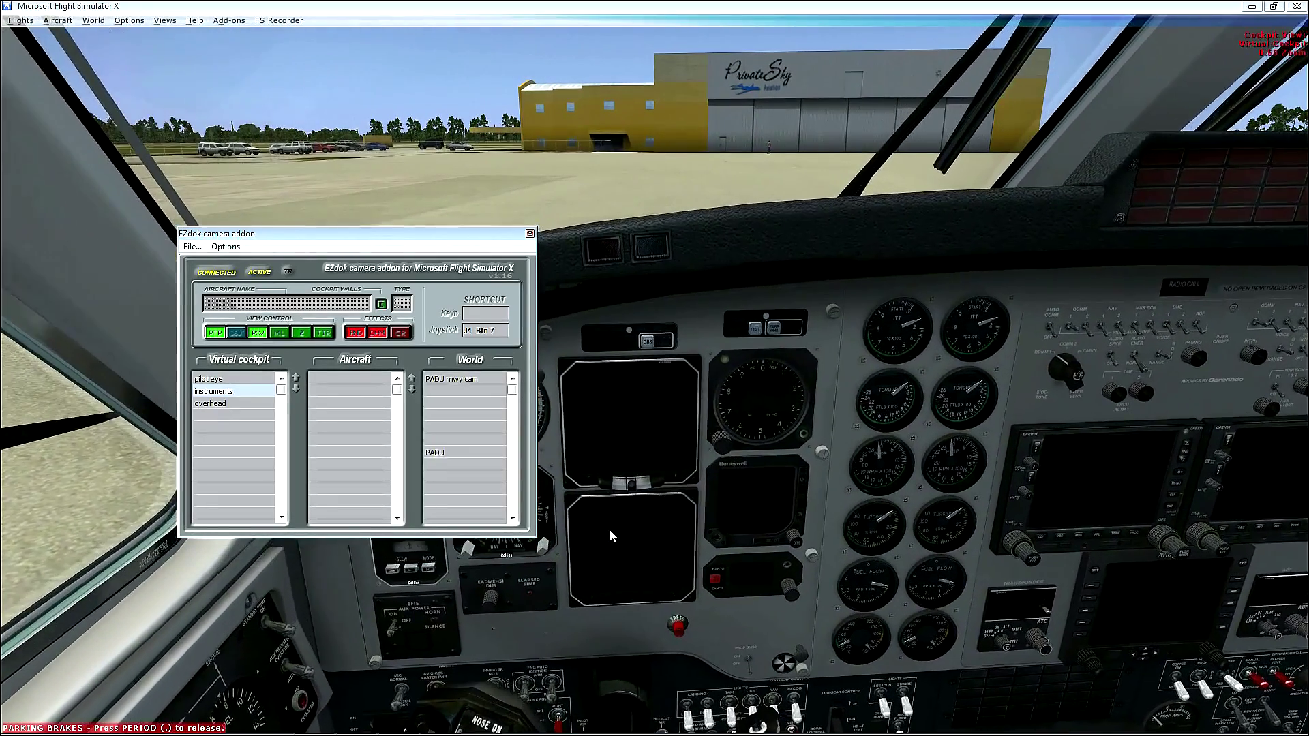
scroll(610, 530, "up", 5)
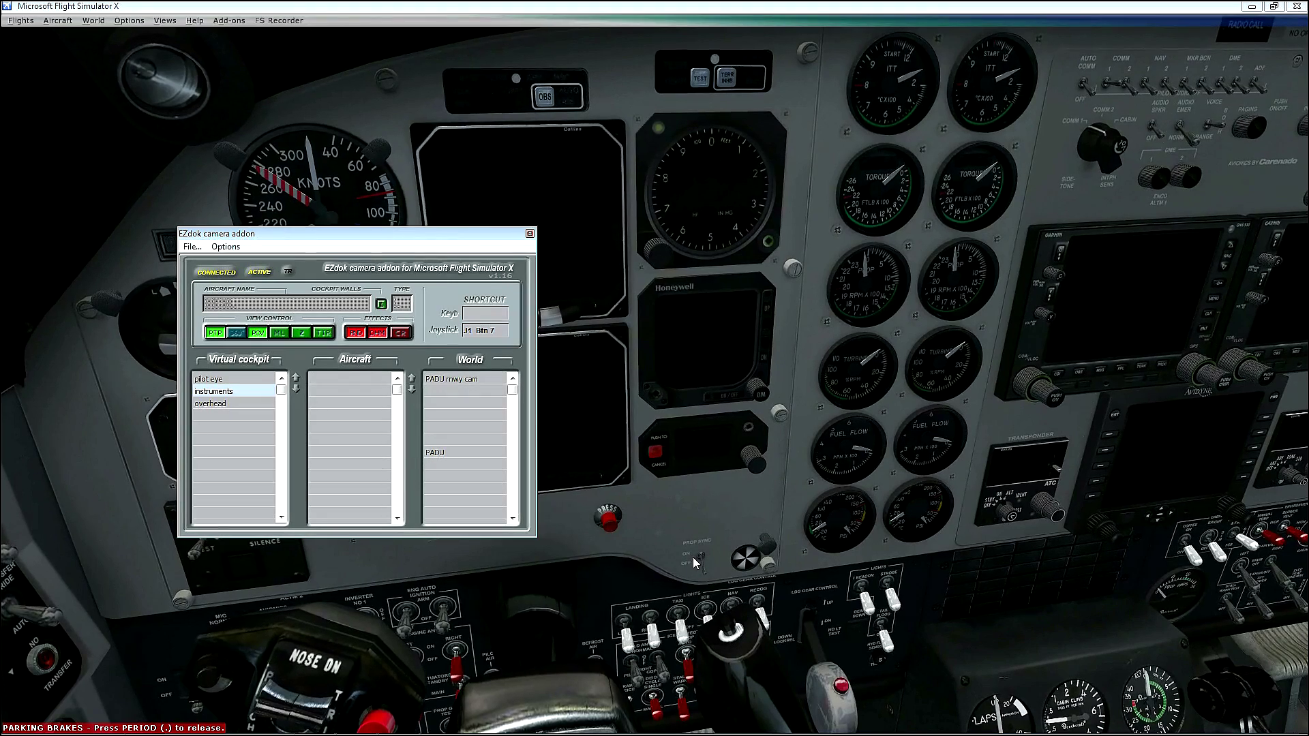
scroll(694, 555, "down", 3)
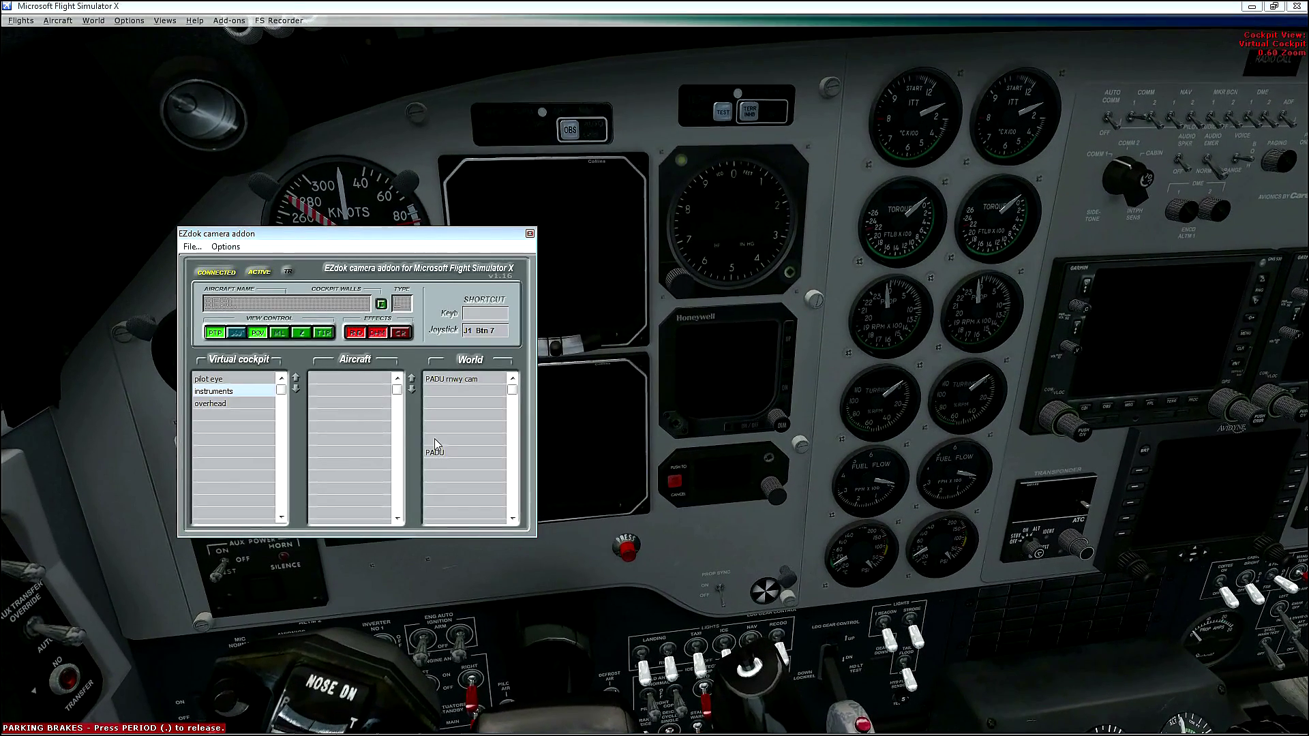
Aim the overhead camera at the overhead light and gauge panel, and compare its view with the pilot eye and instruments cameras
left_click(247, 381)
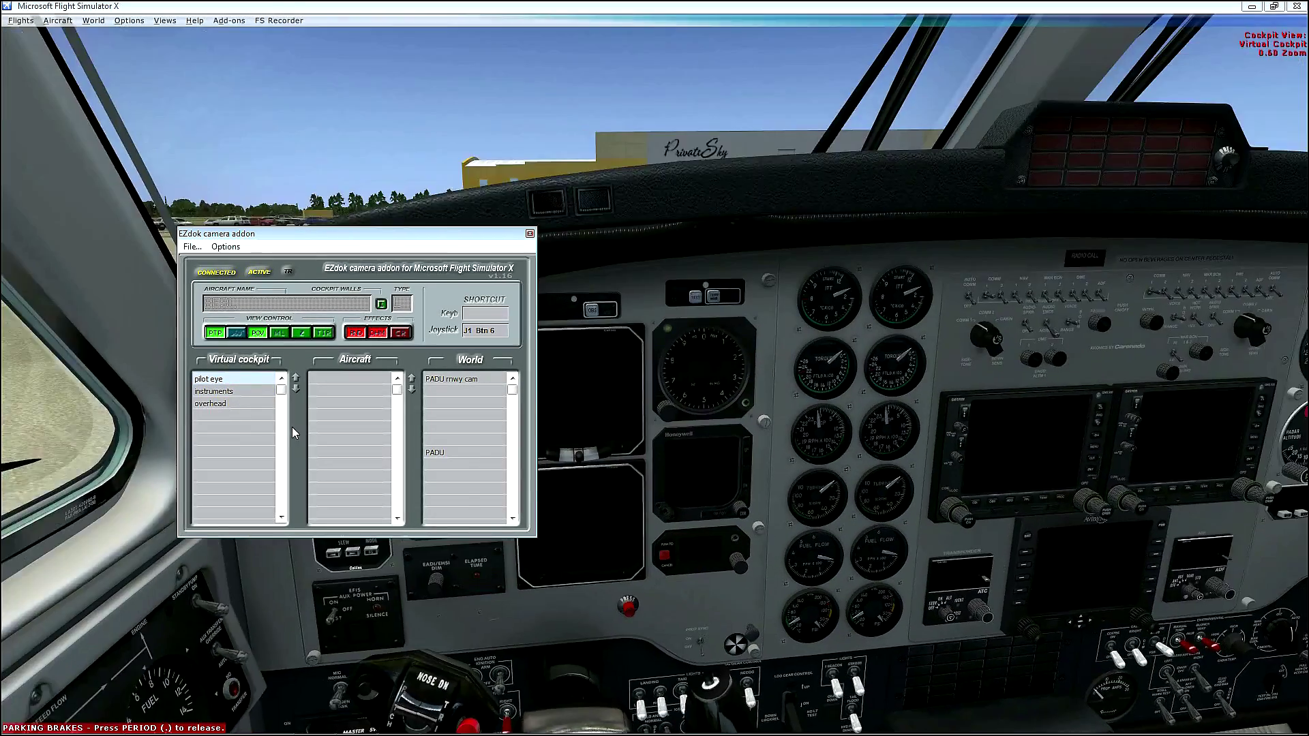
left_click(232, 405)
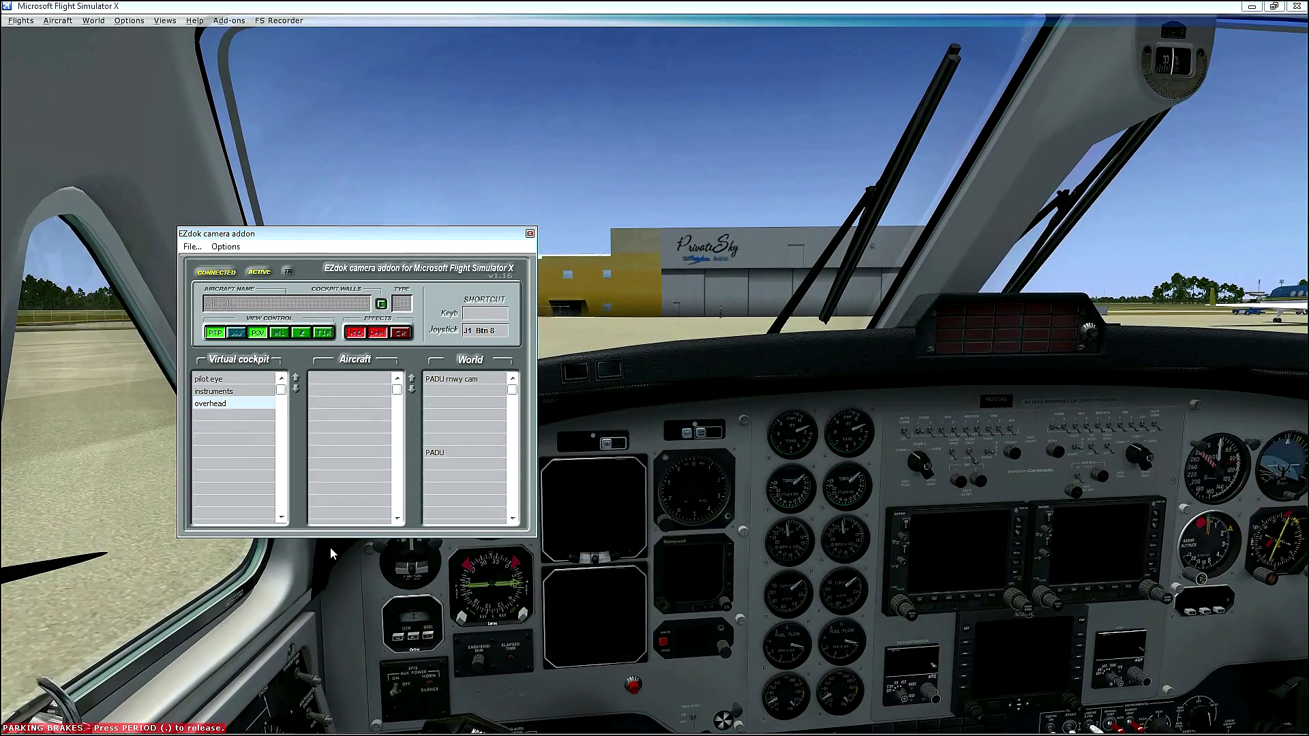
left_click_drag(330, 548, 502, 207)
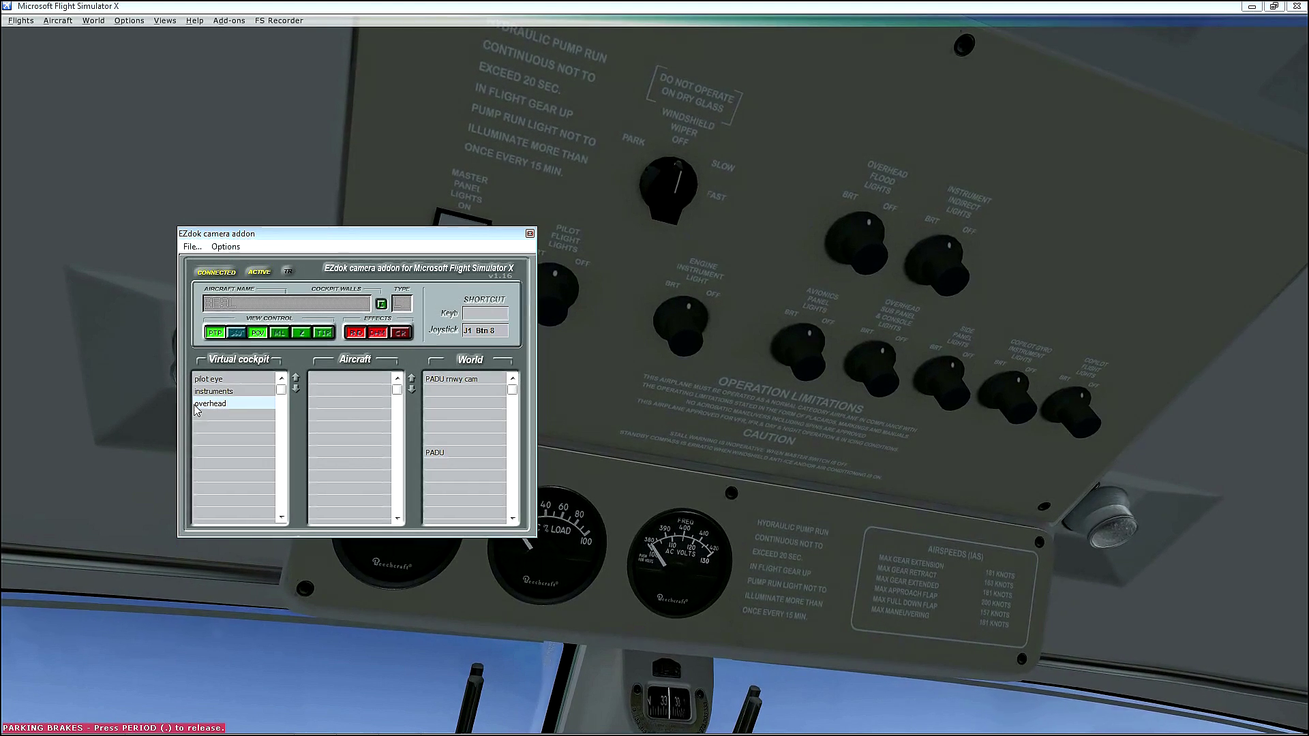
left_click(240, 379)
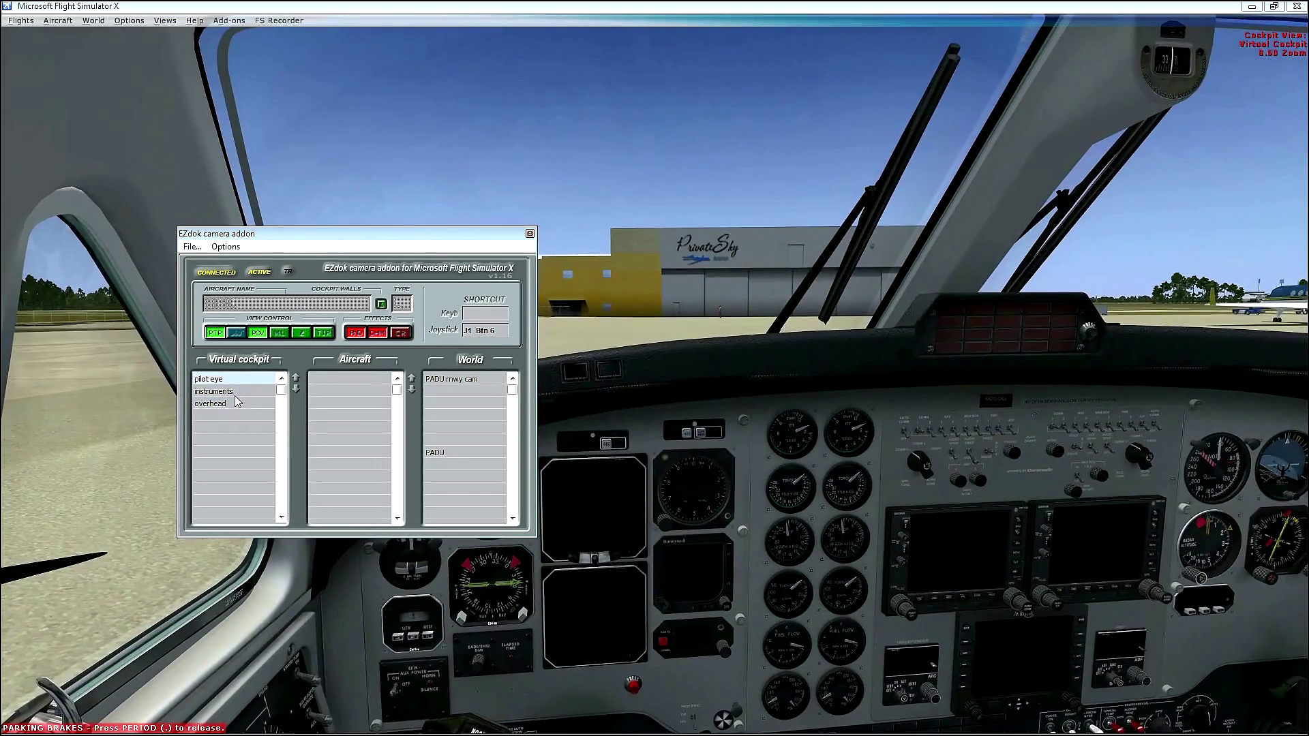
left_click(236, 392)
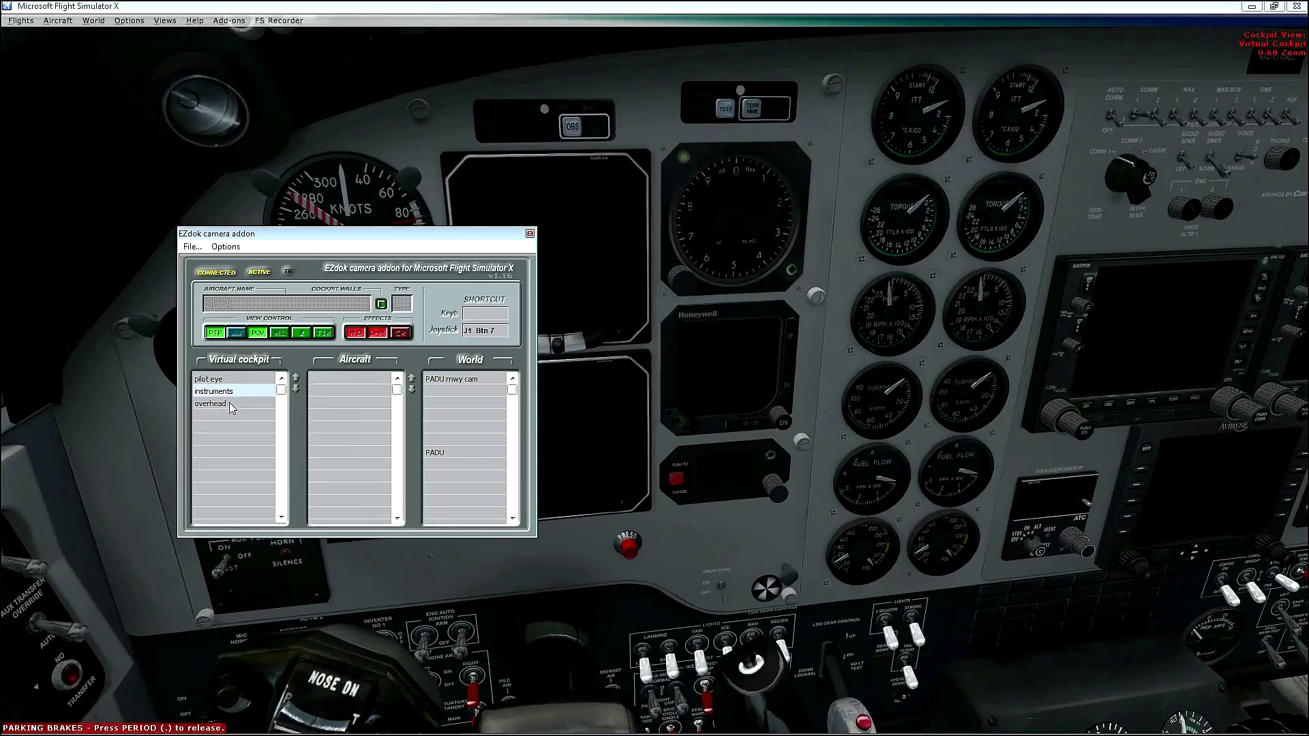
left_click(230, 404)
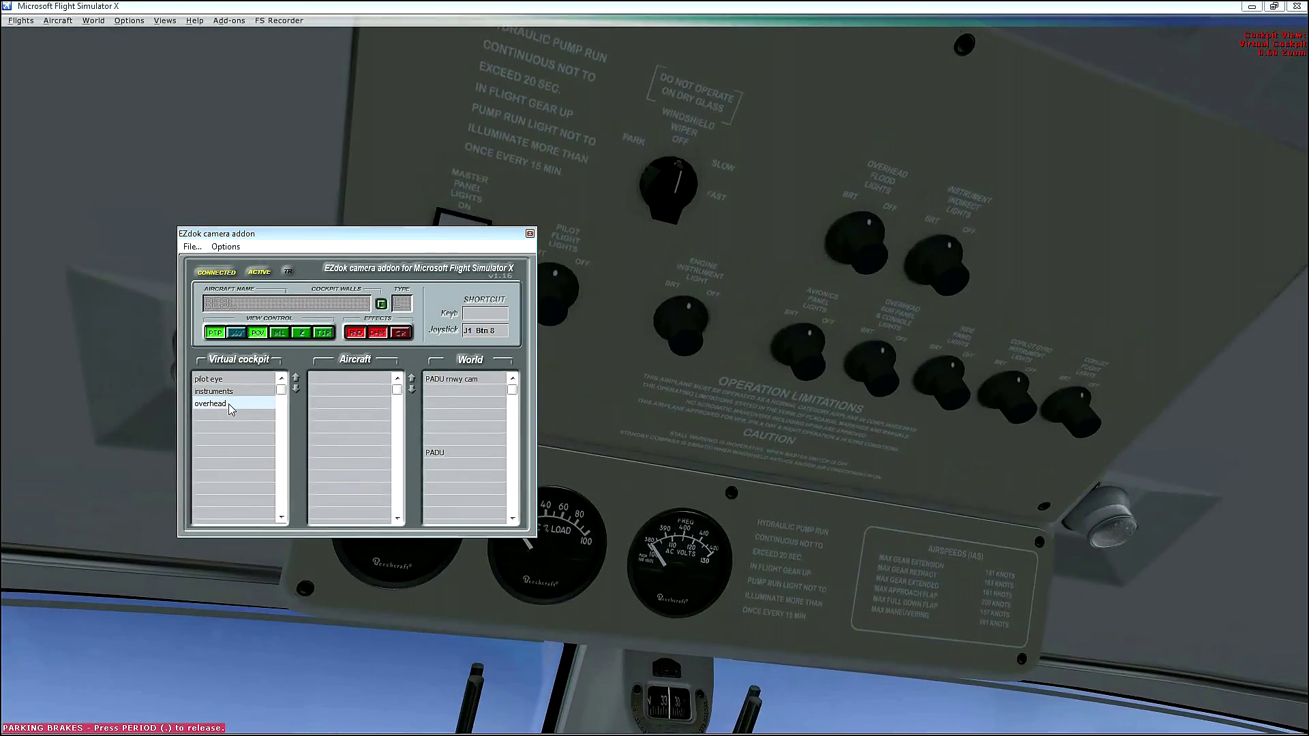
Clone the pilot eye camera with its effects and name the clone "switches"
left_click(231, 379)
right_click(233, 379)
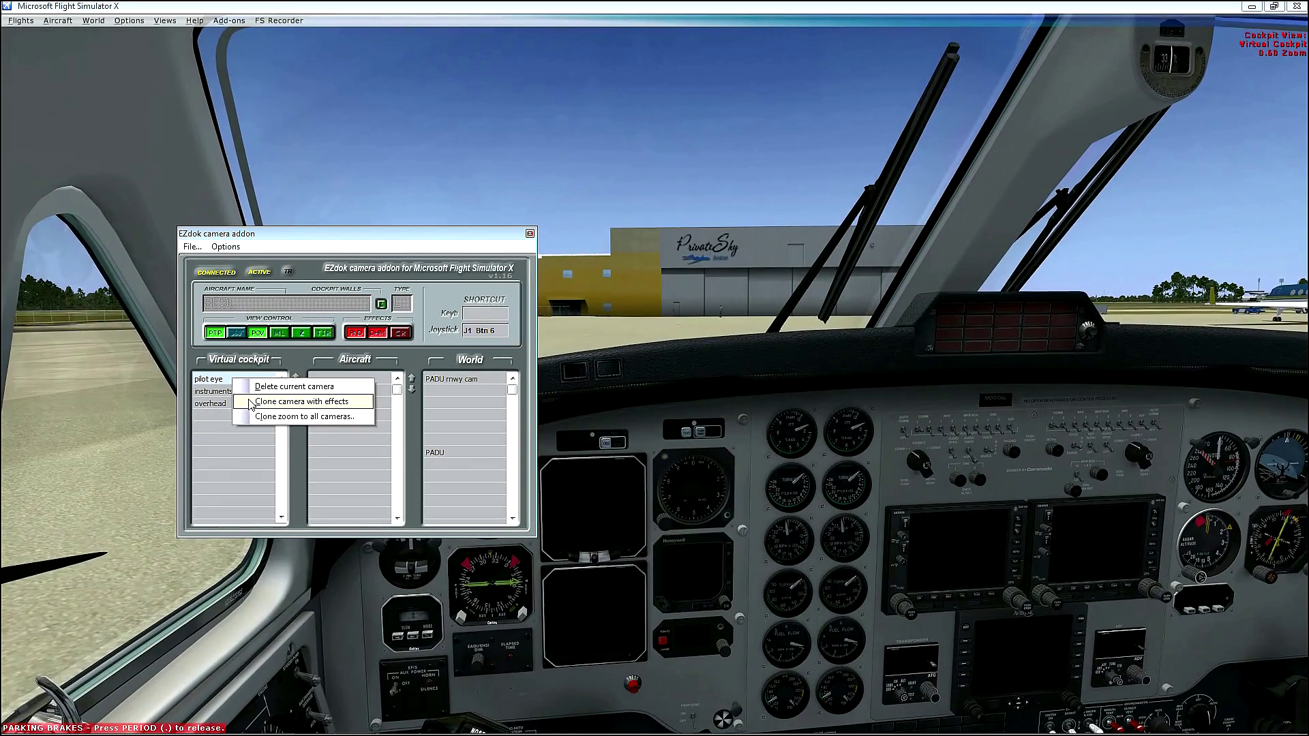
left_click(253, 405)
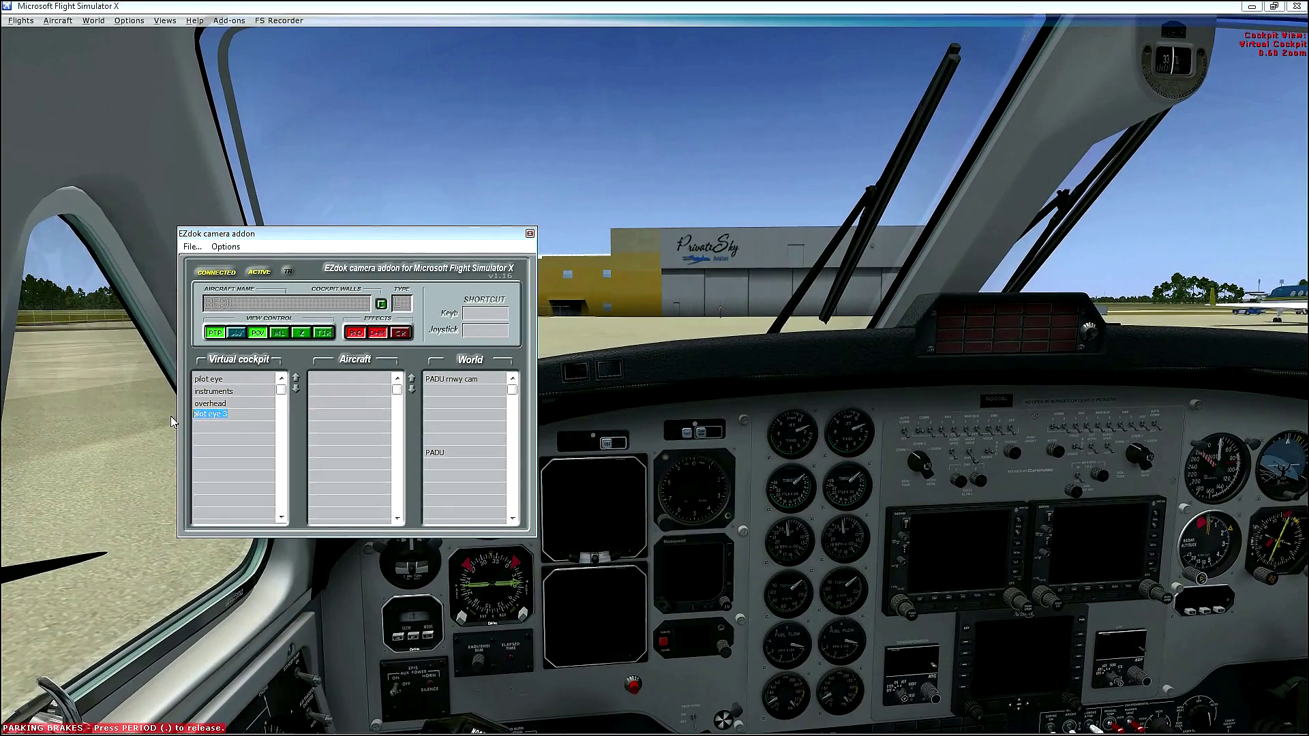
type("sw")
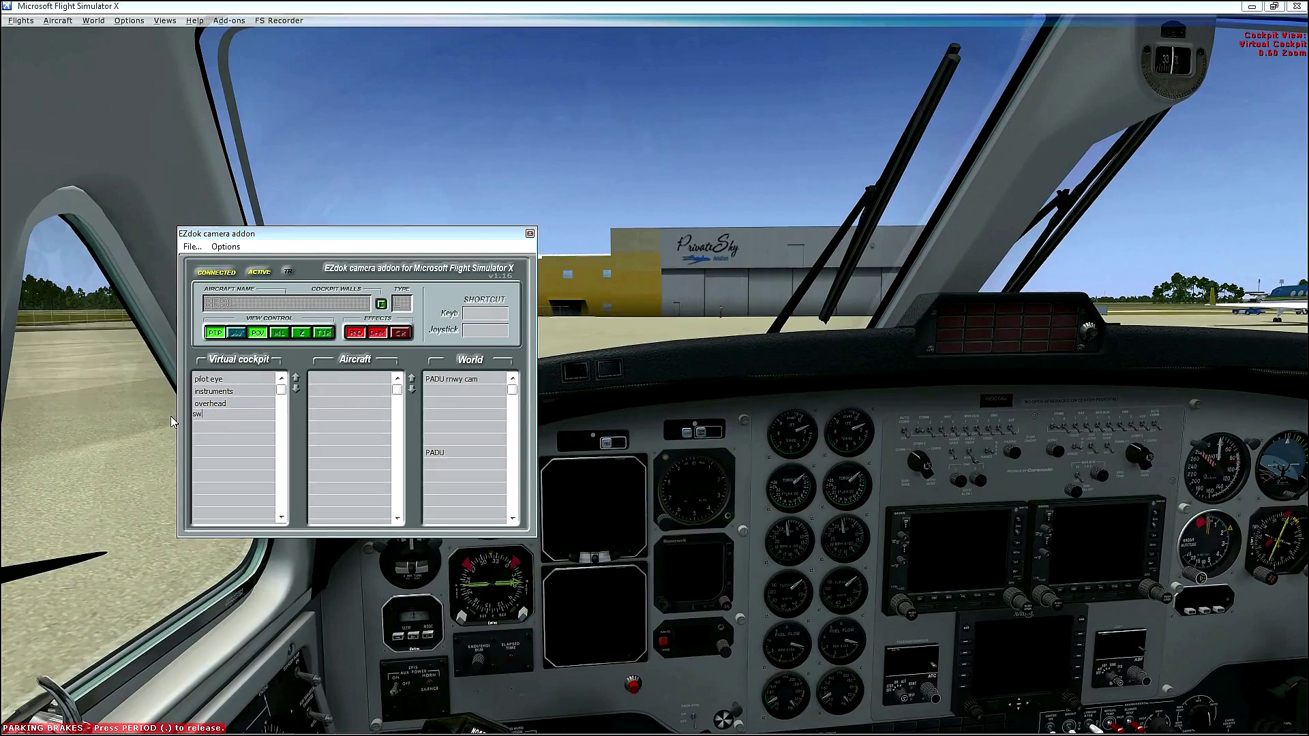
type("itches")
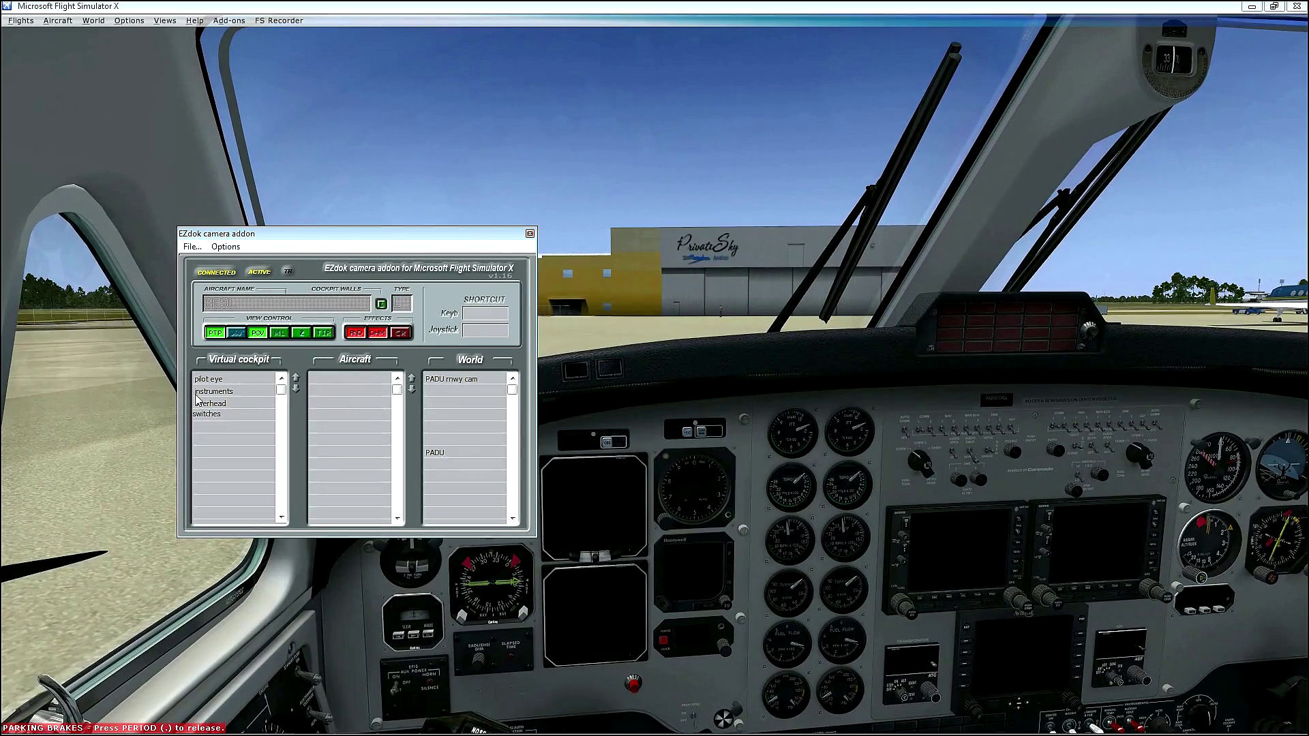
key("Return")
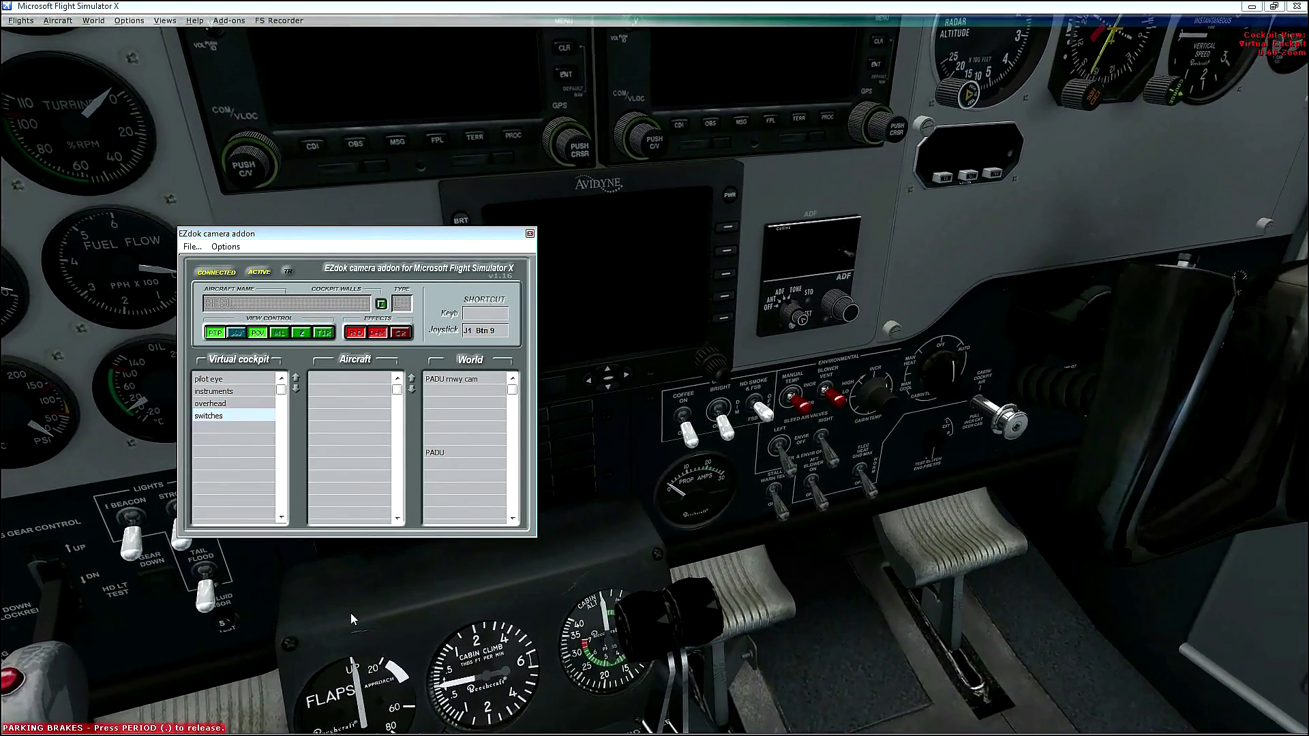
Test switching among the four virtual cockpit cameras and looking around the cockpit with the camera studio closed
left_click(240, 380)
left_click(249, 417)
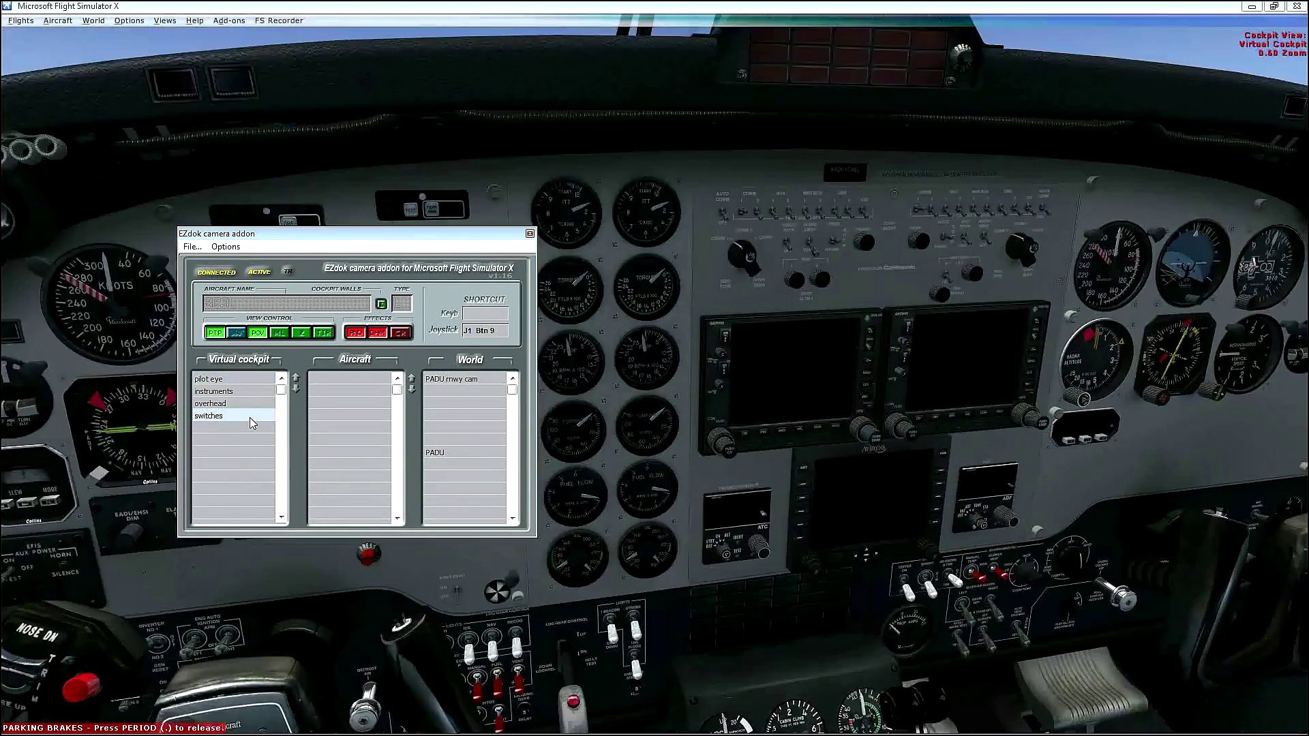
left_click(242, 391)
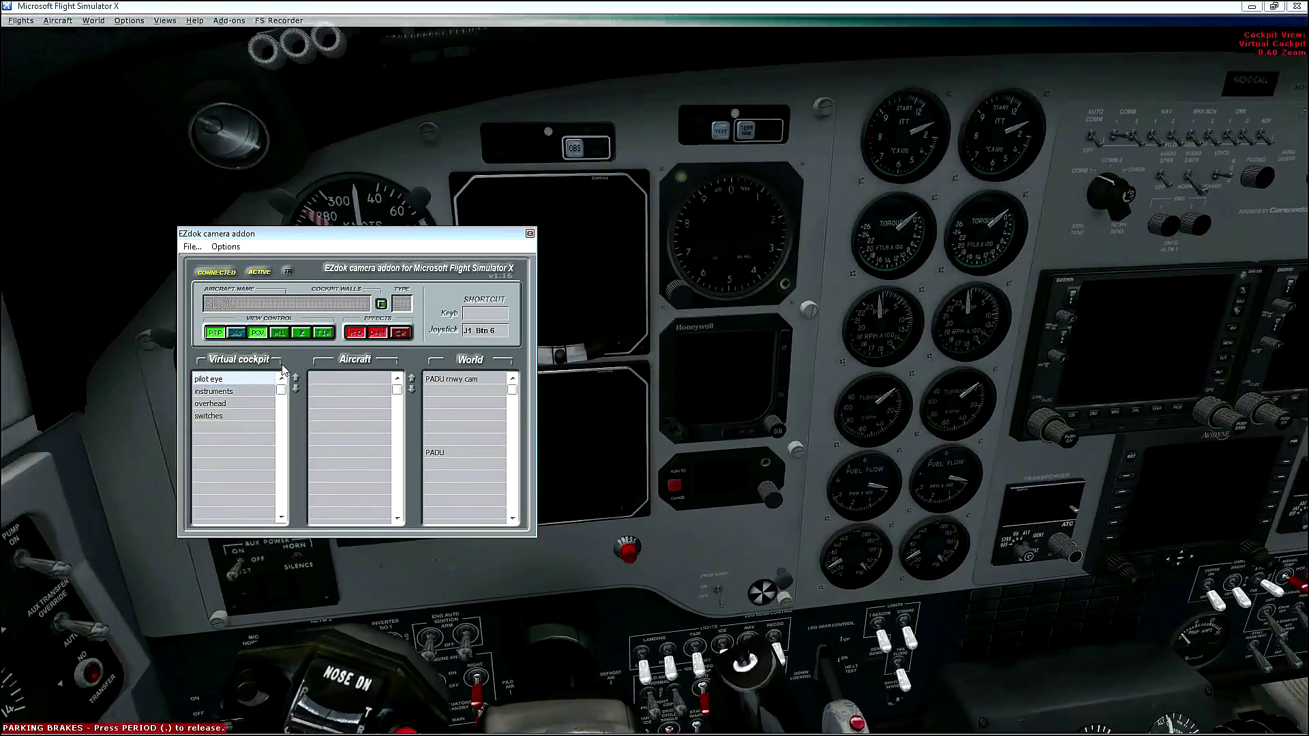
left_click(241, 380)
left_click(530, 235)
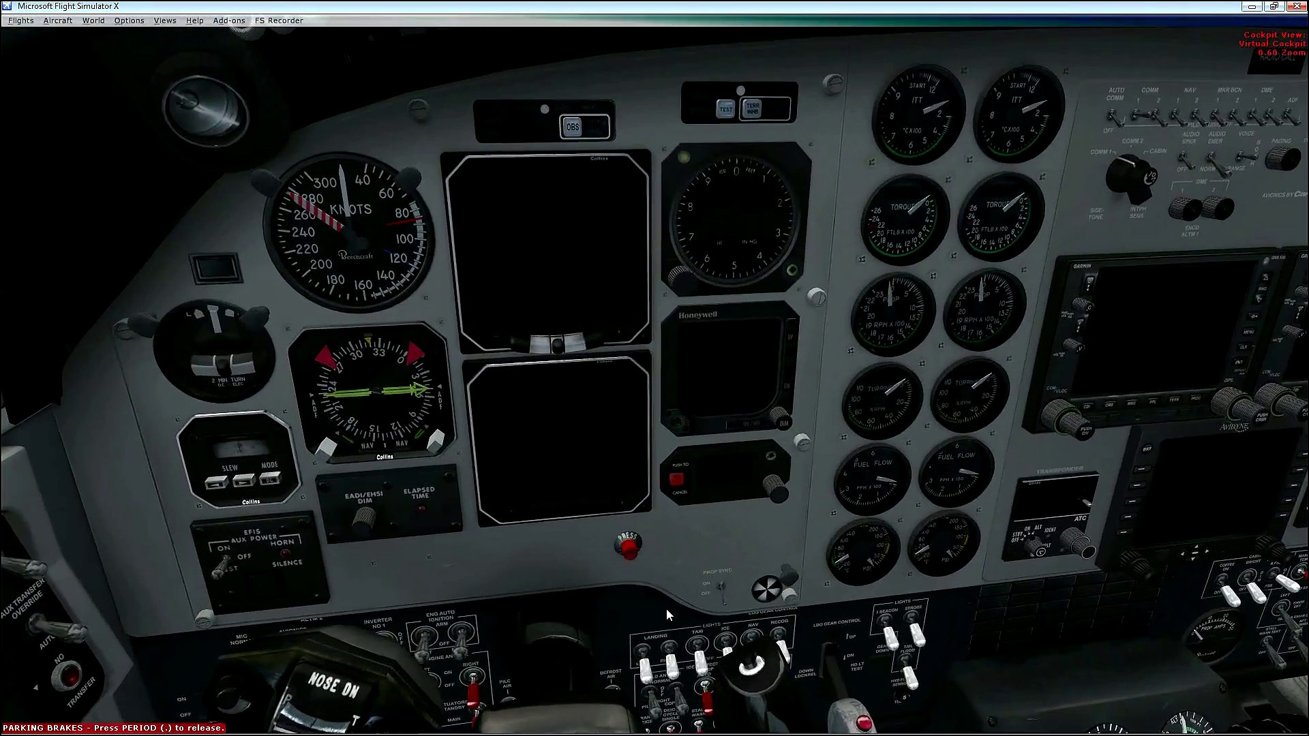
key("3")
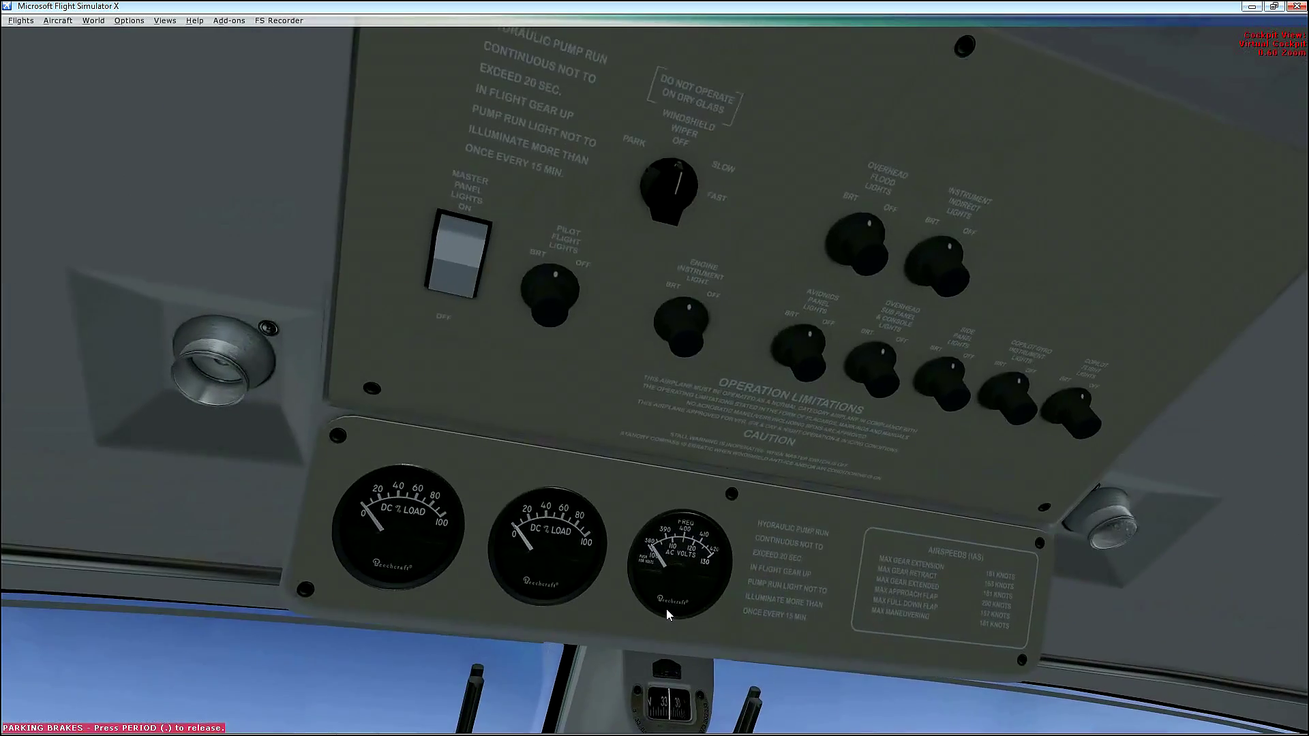
key("4")
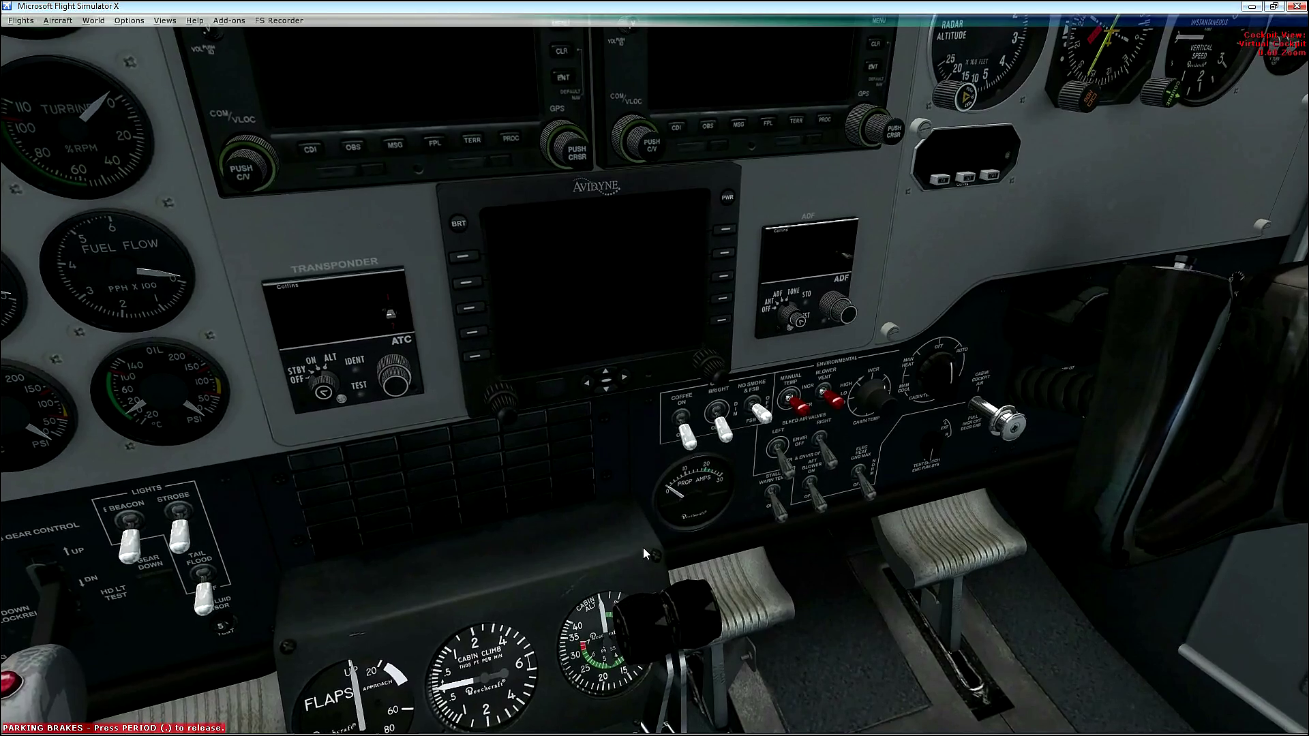
key("space")
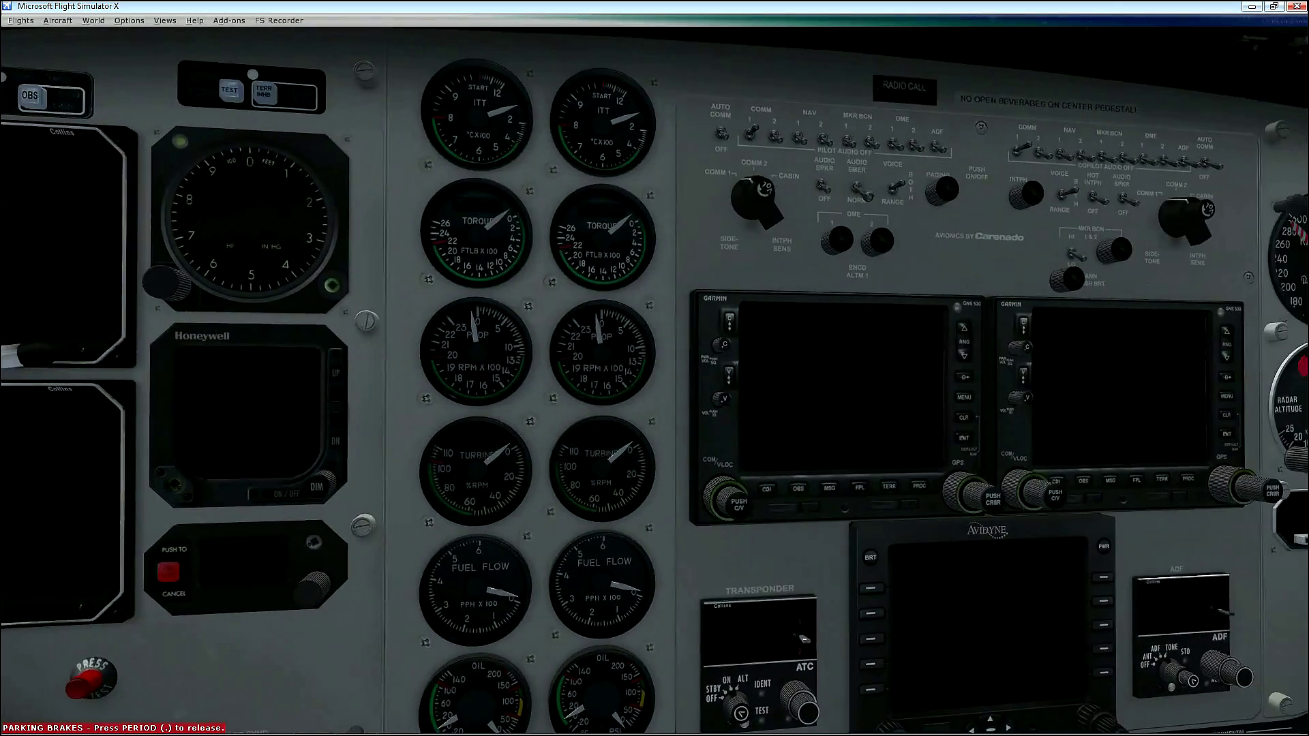
key("ctrl+space")
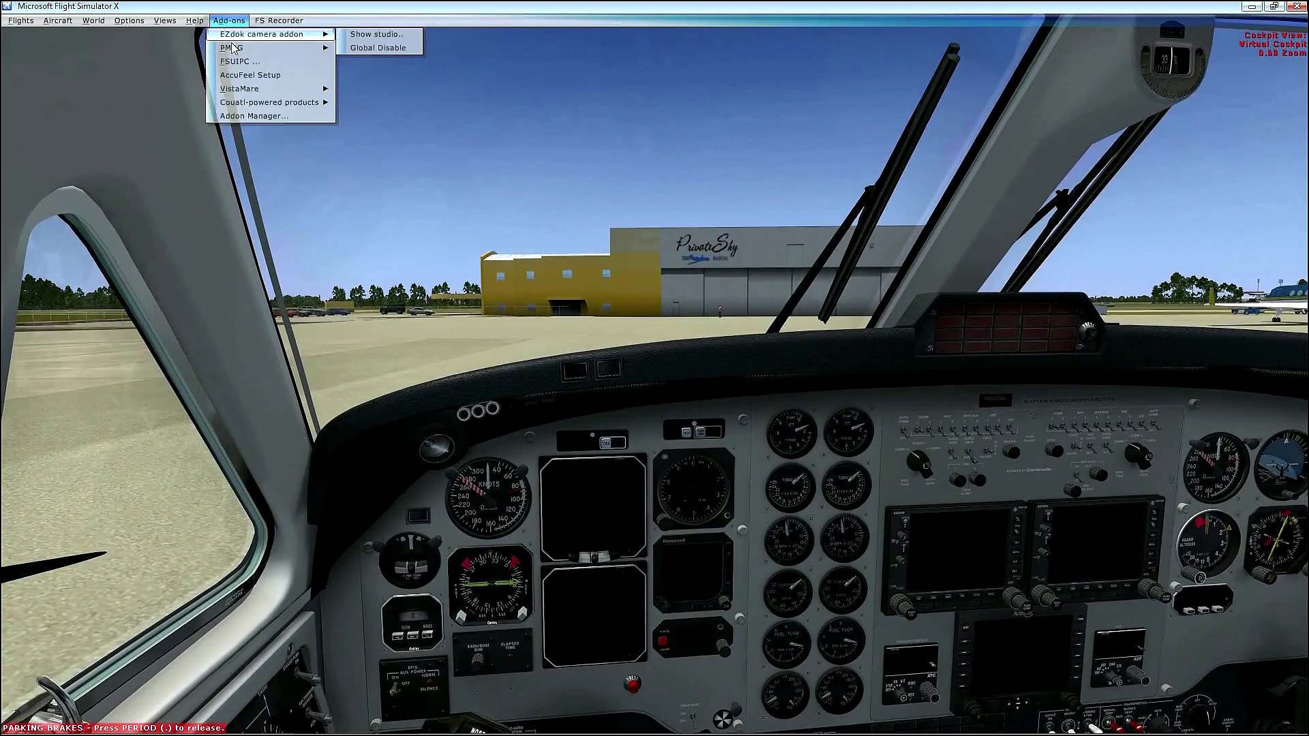
Reopen the EZdok camera studio and turn on the 360 view control for the virtual cockpit cameras
left_click(368, 36)
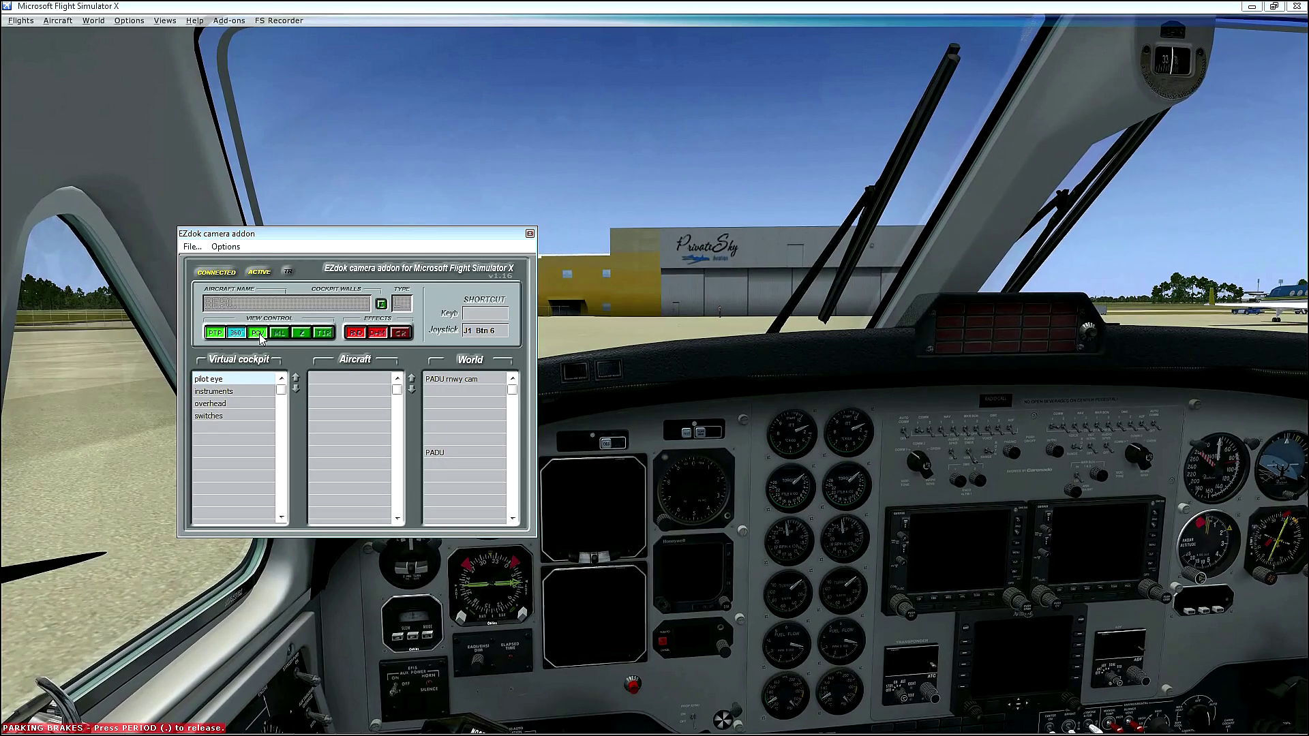
left_click(234, 391)
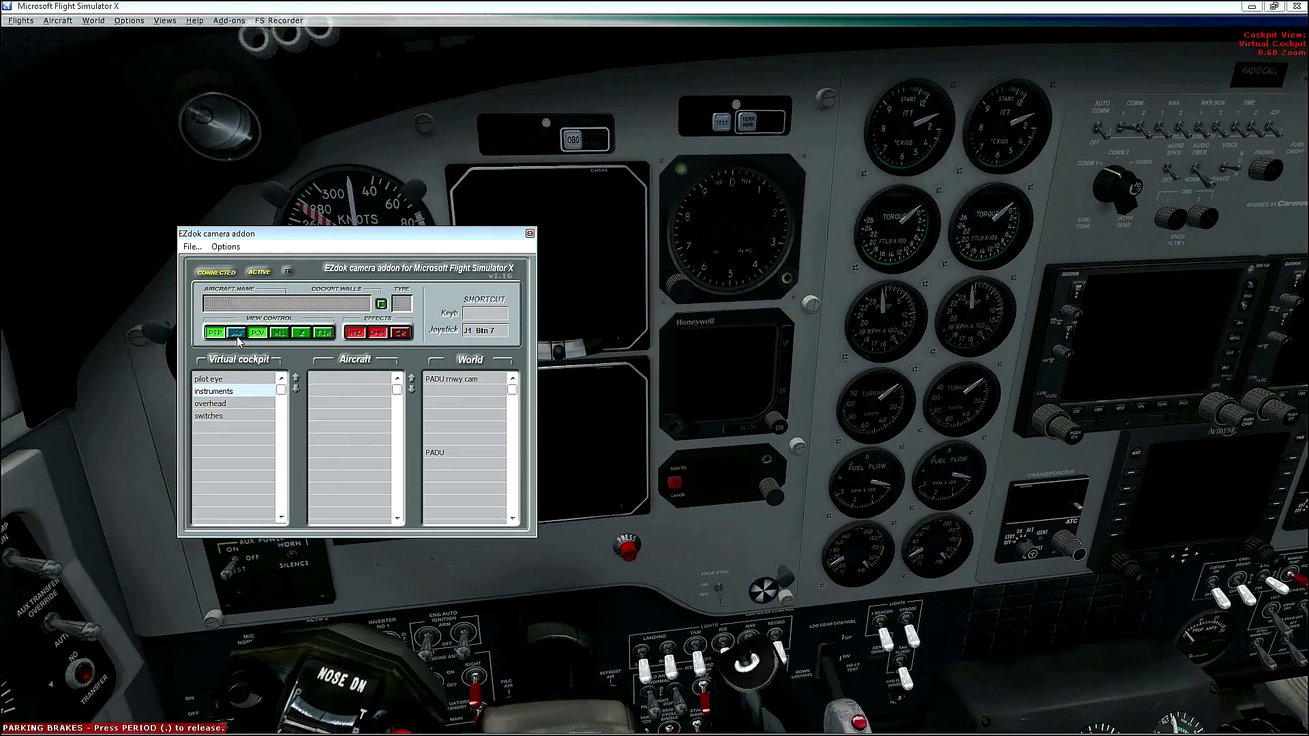
left_click(224, 403)
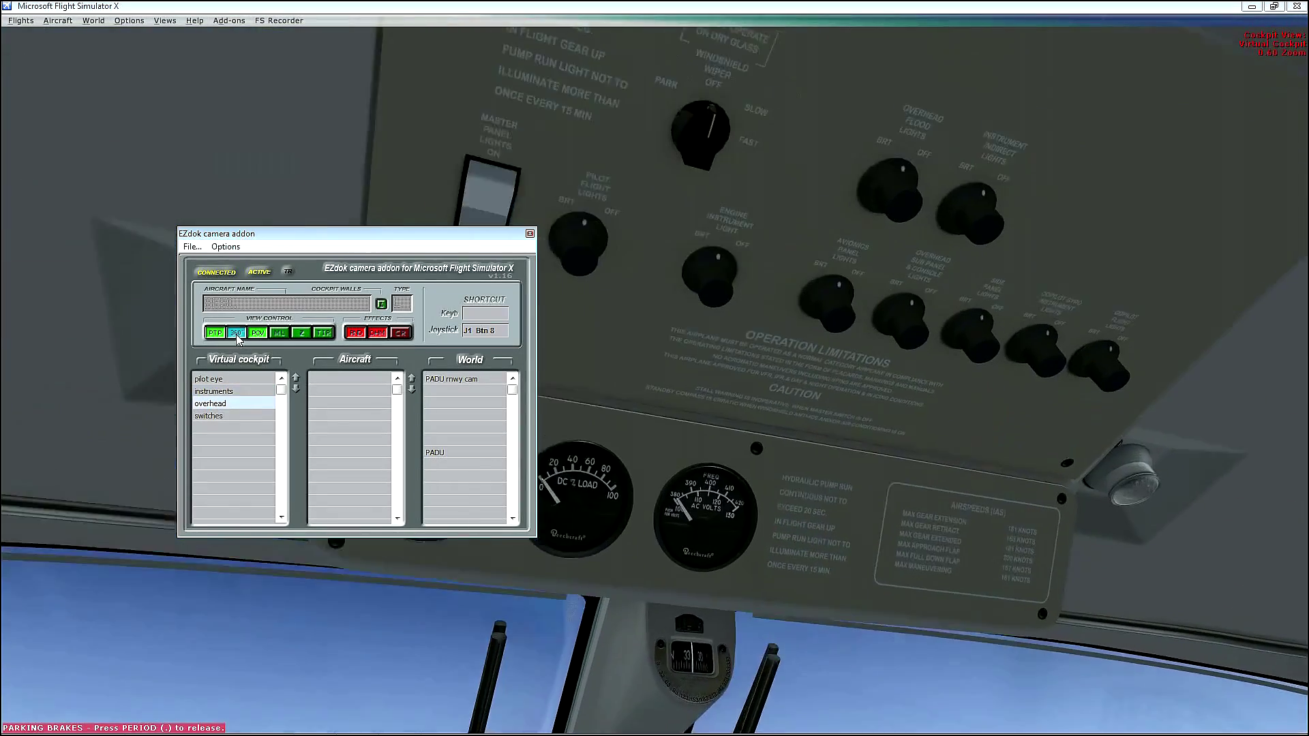
left_click(213, 416)
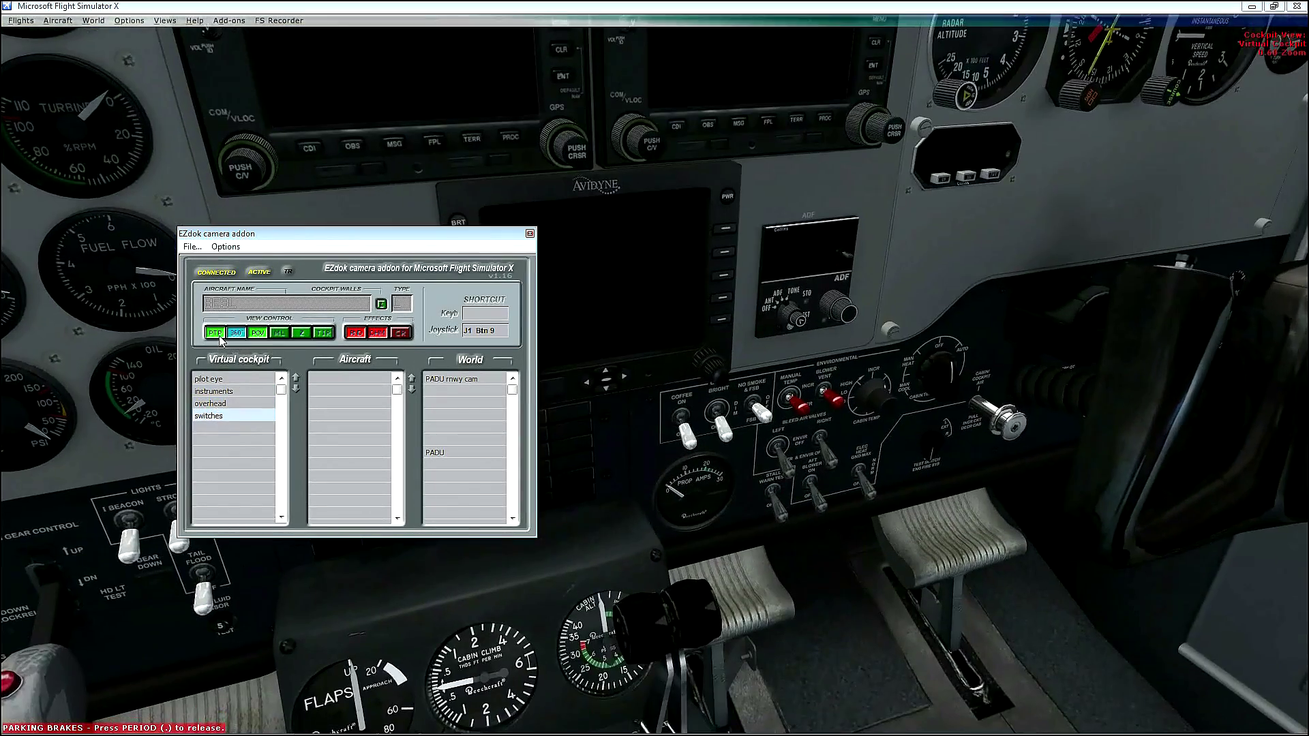
left_click(225, 405)
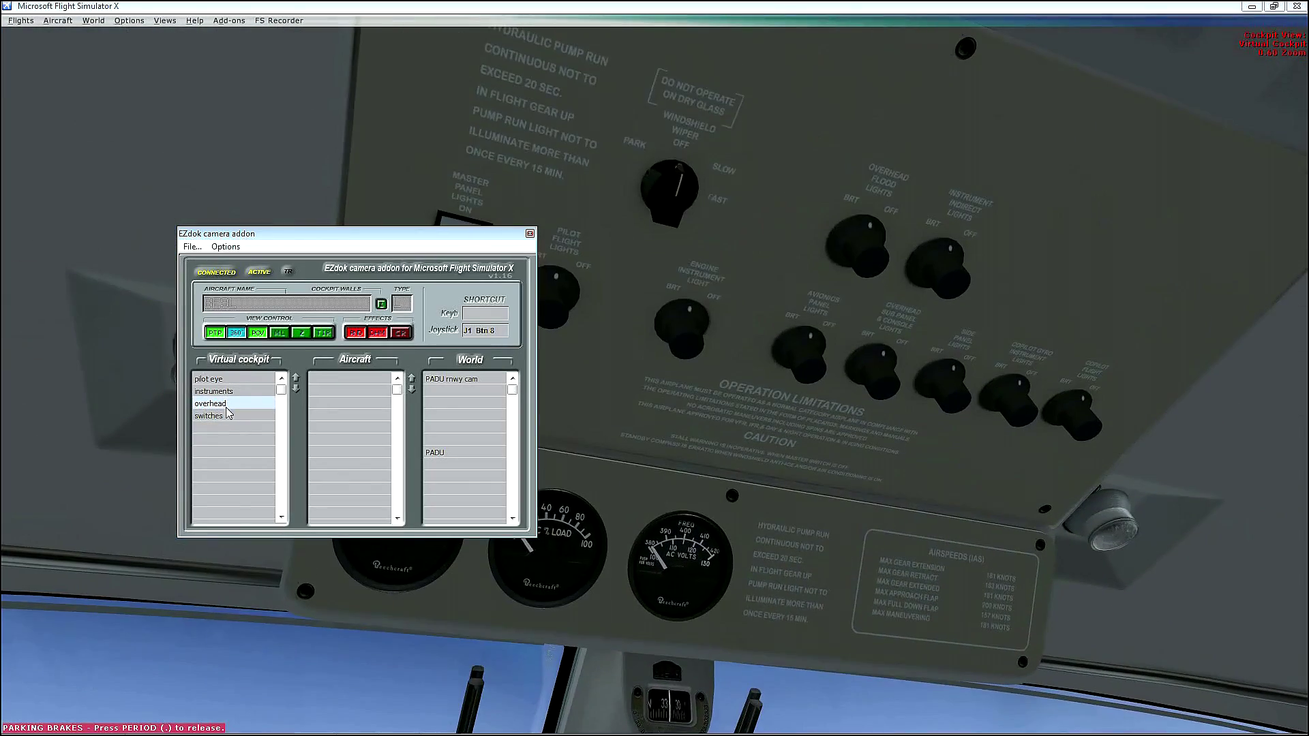
Switch to the pilot eye camera, close the camera studio, and test looking and moving around from the virtual cockpit
left_click(219, 379)
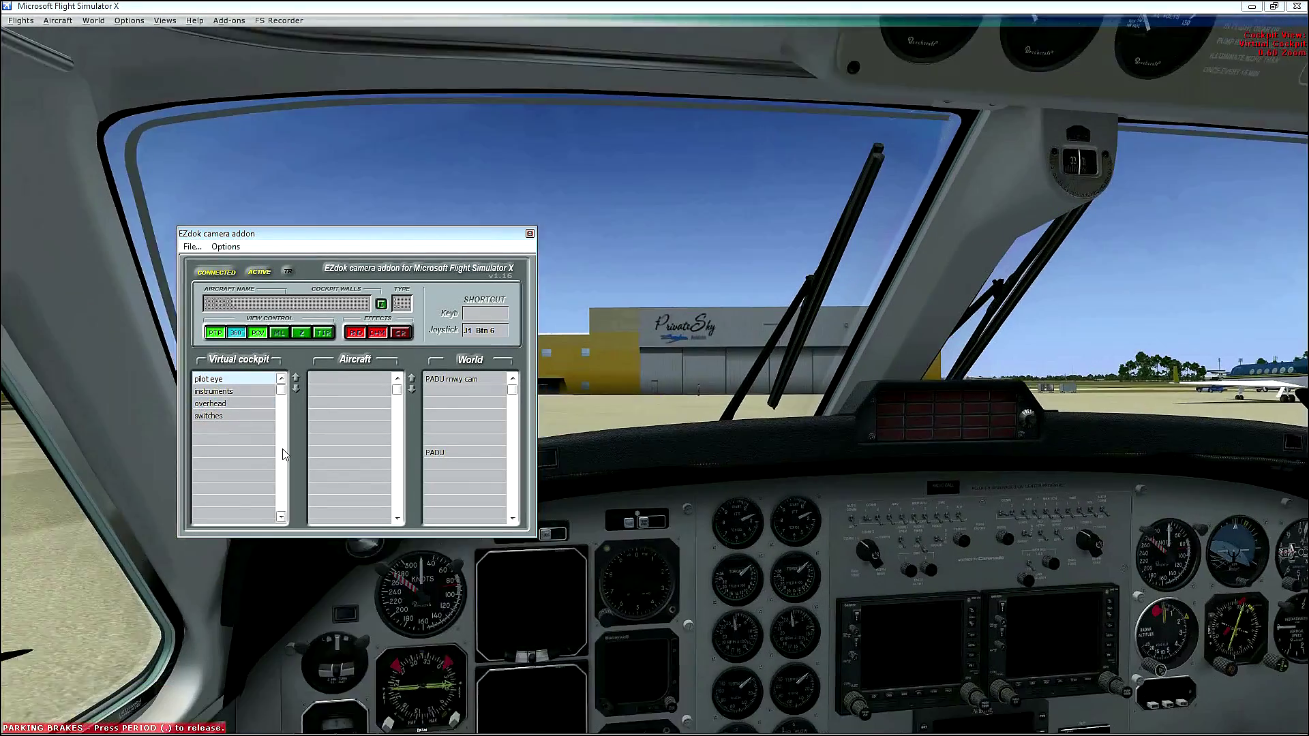
left_click(529, 234)
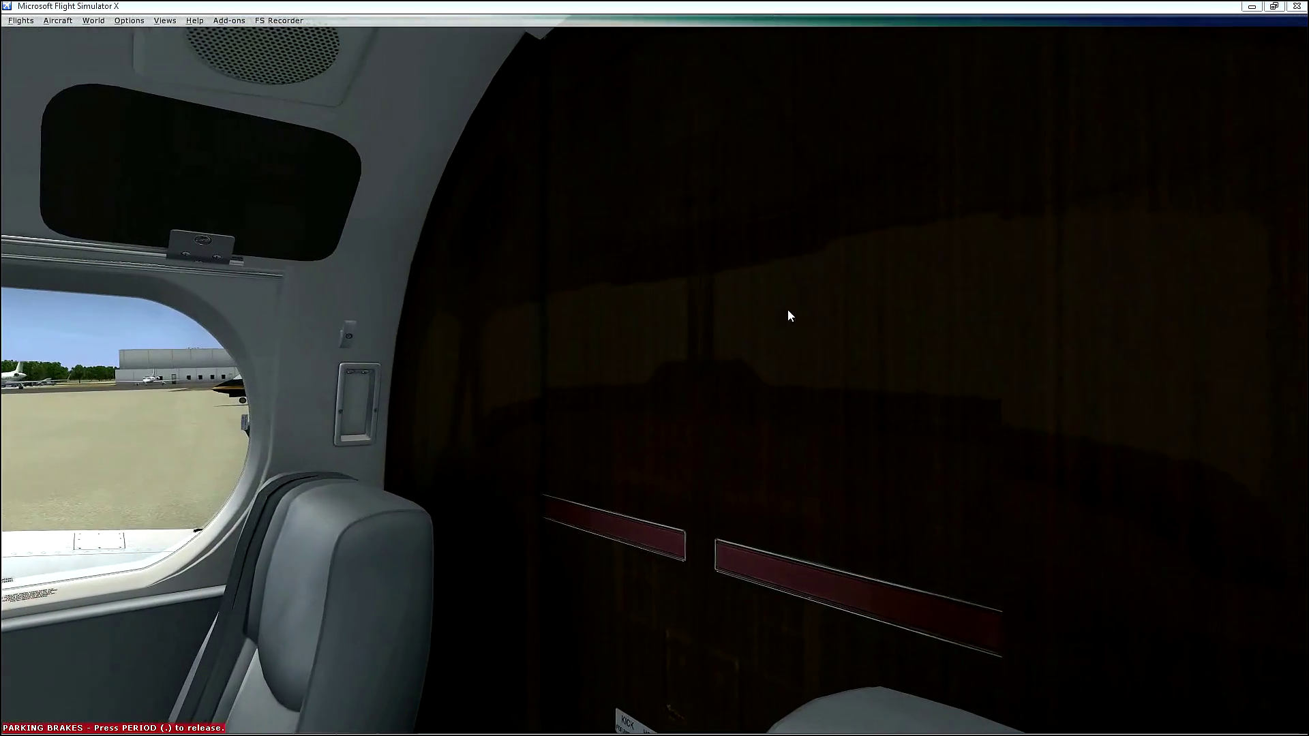
left_click(673, 368)
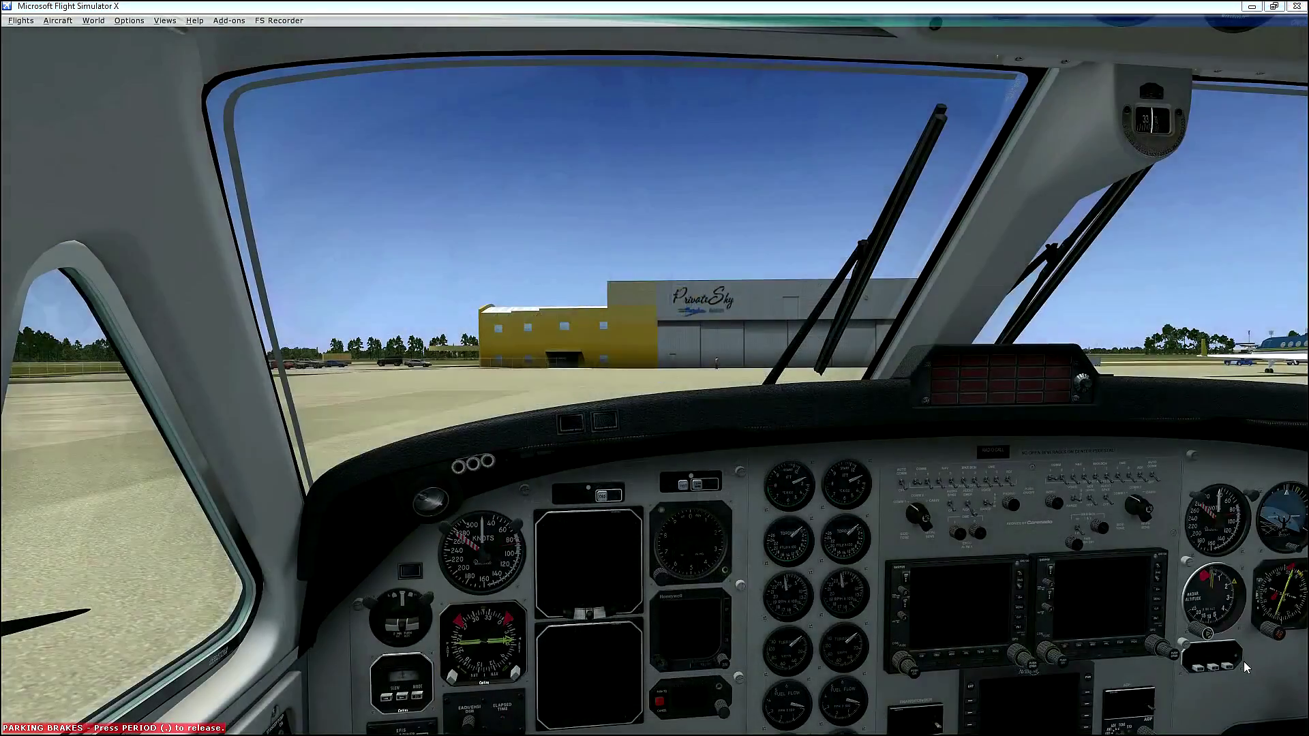
key("space")
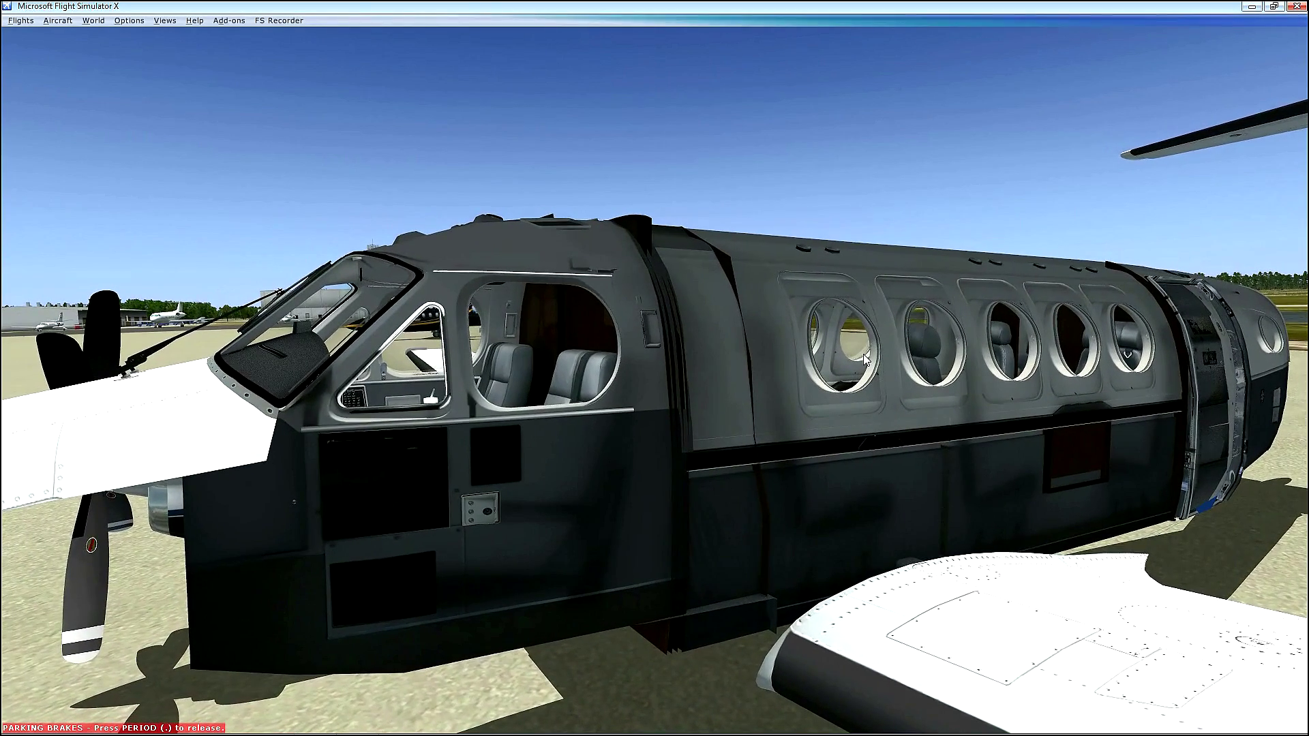
key("s")
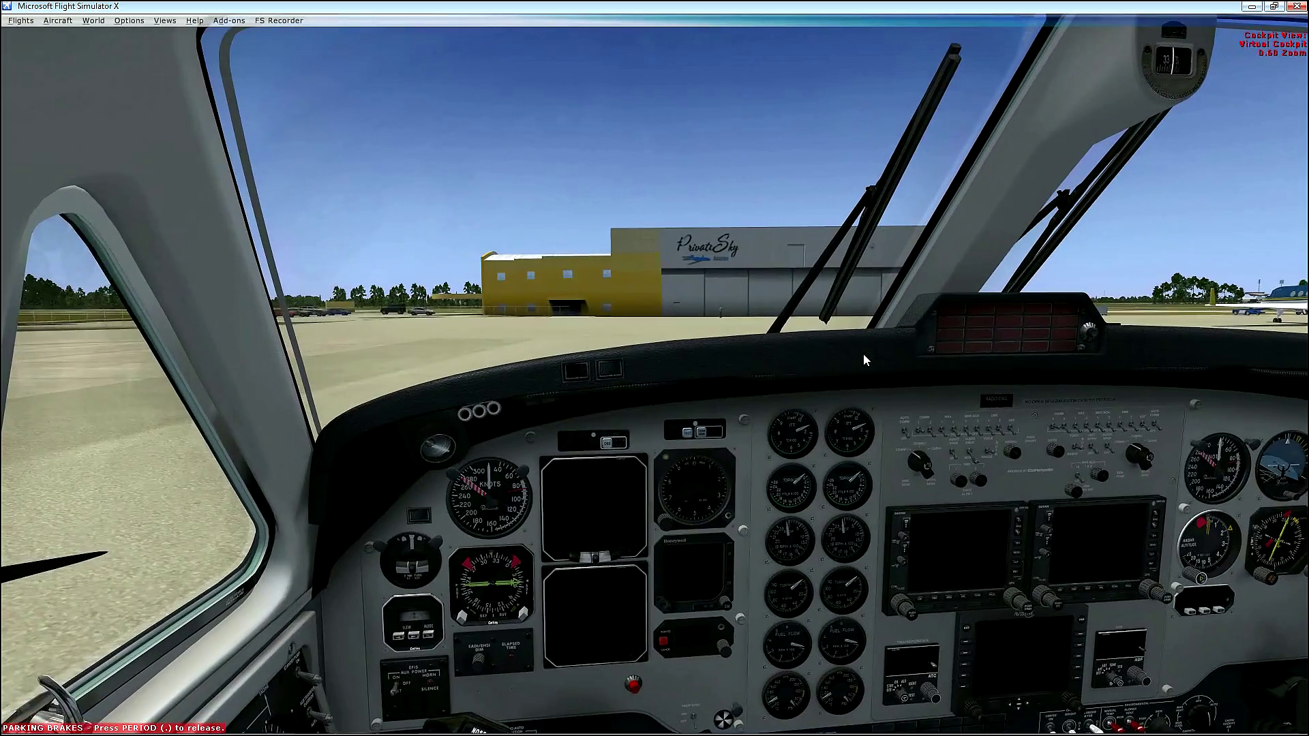
middle_click(820, 501)
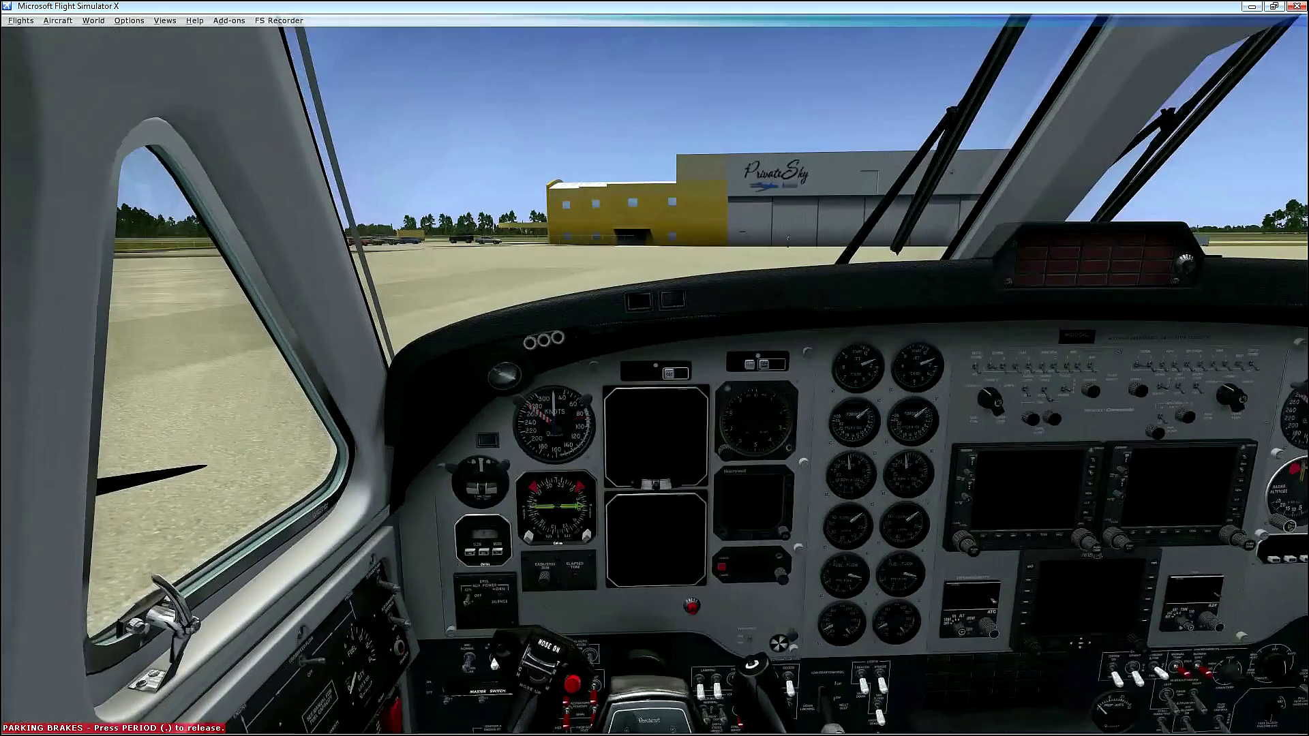
middle_click(806, 505)
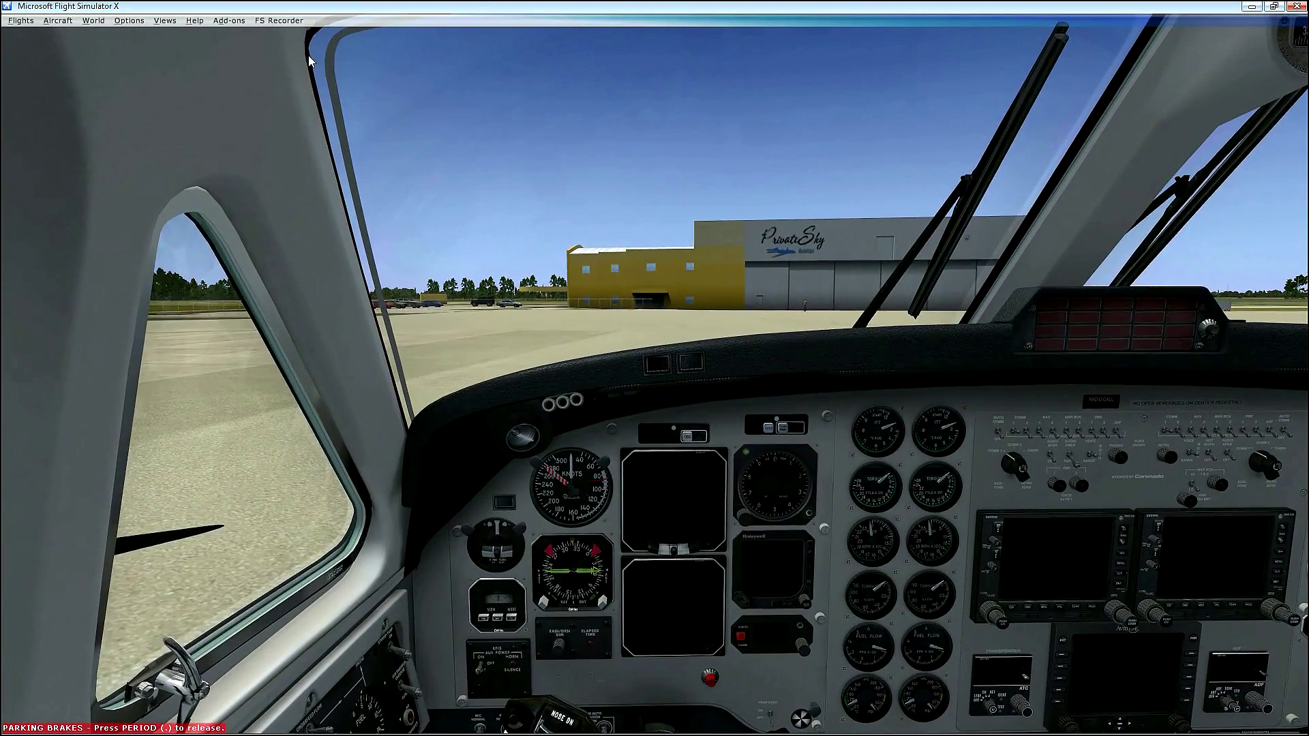
Reopen the EZdok camera studio, show the first empty aircraft camera slot, and move the studio window off the aircraft's nose
left_click(229, 21)
mouse_move(227, 38)
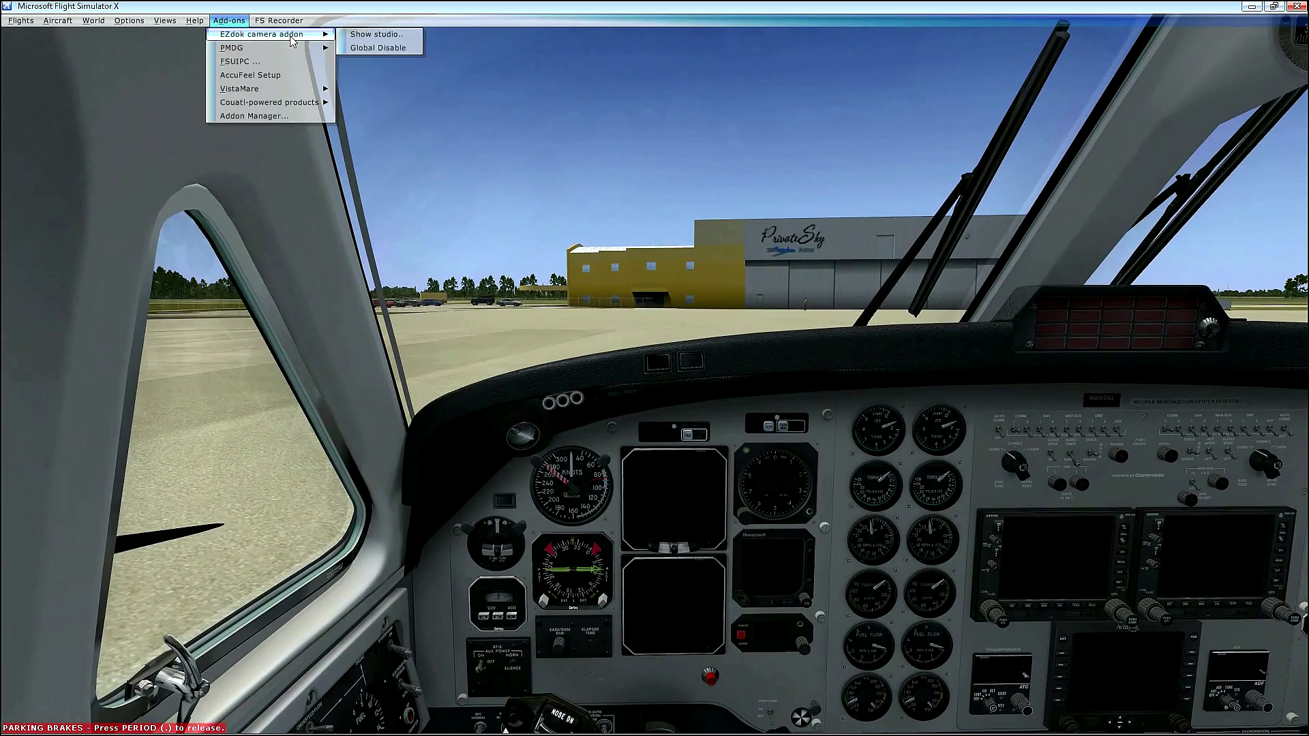
left_click(375, 34)
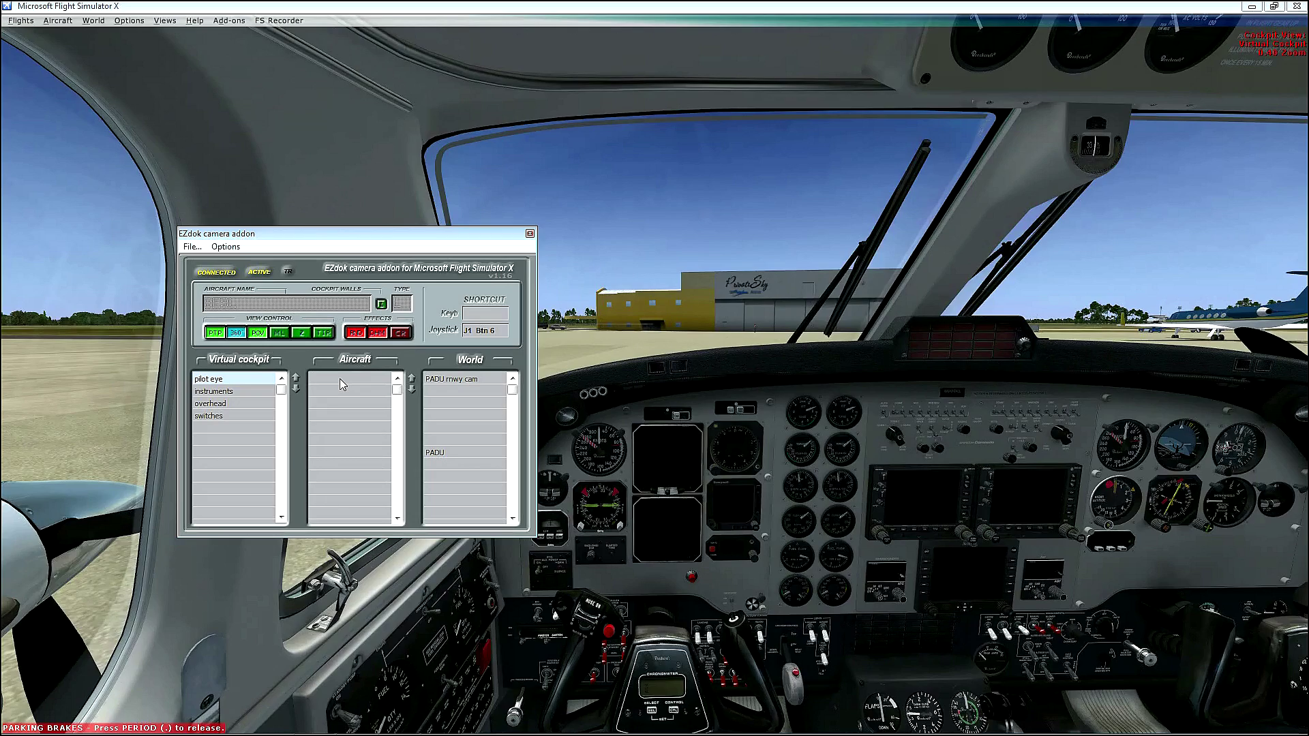
left_click(340, 379)
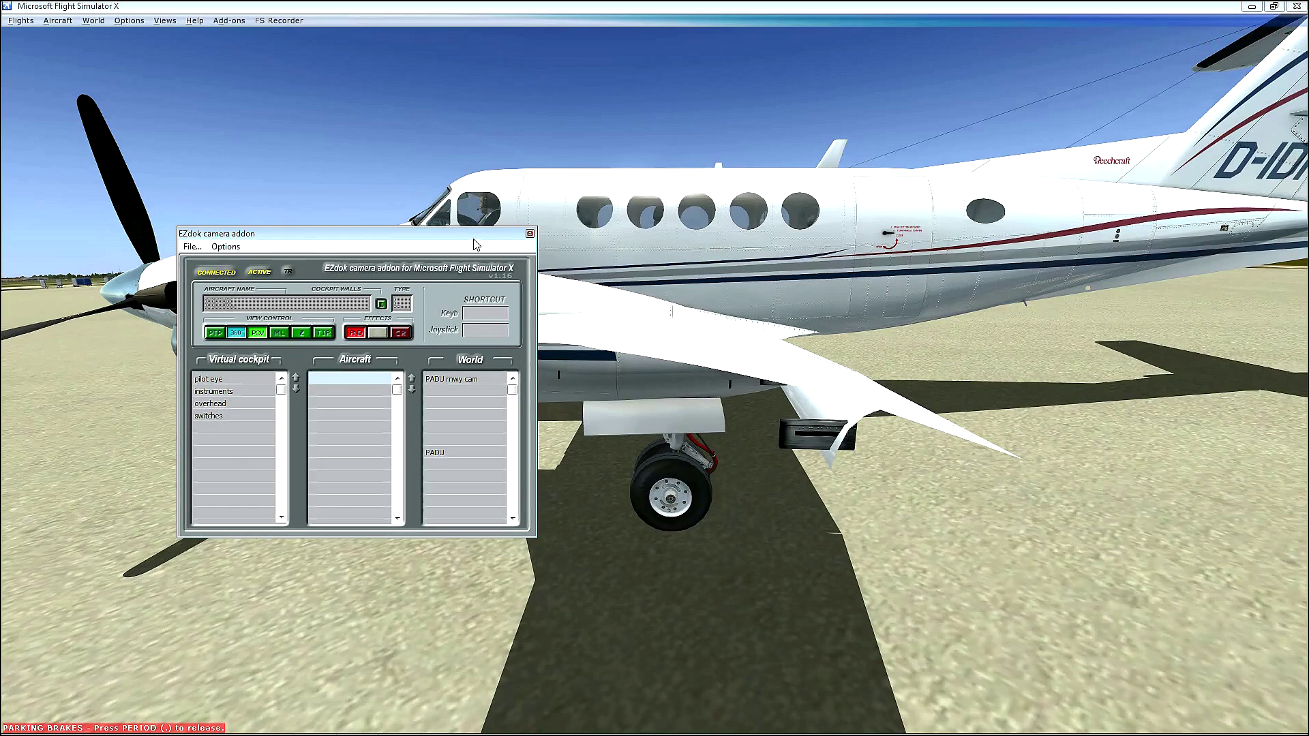
left_click_drag(475, 243, 369, 317)
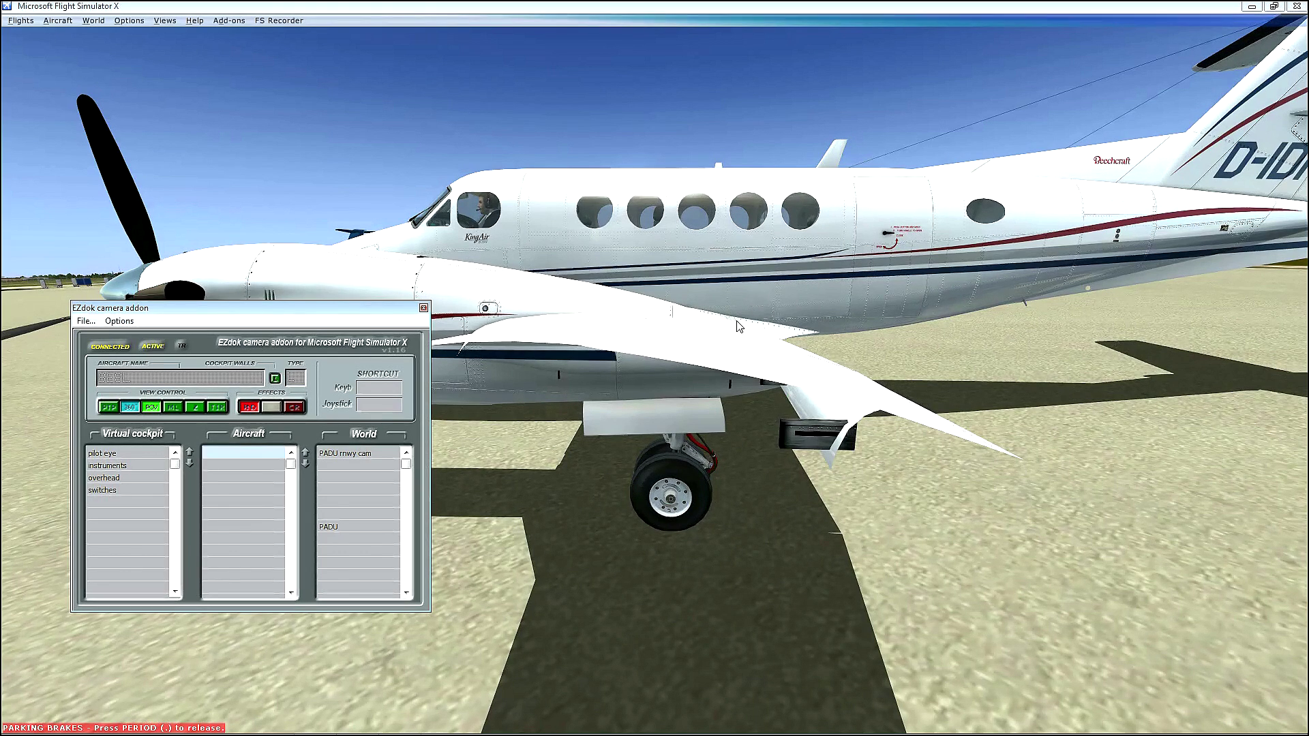
left_click(761, 305)
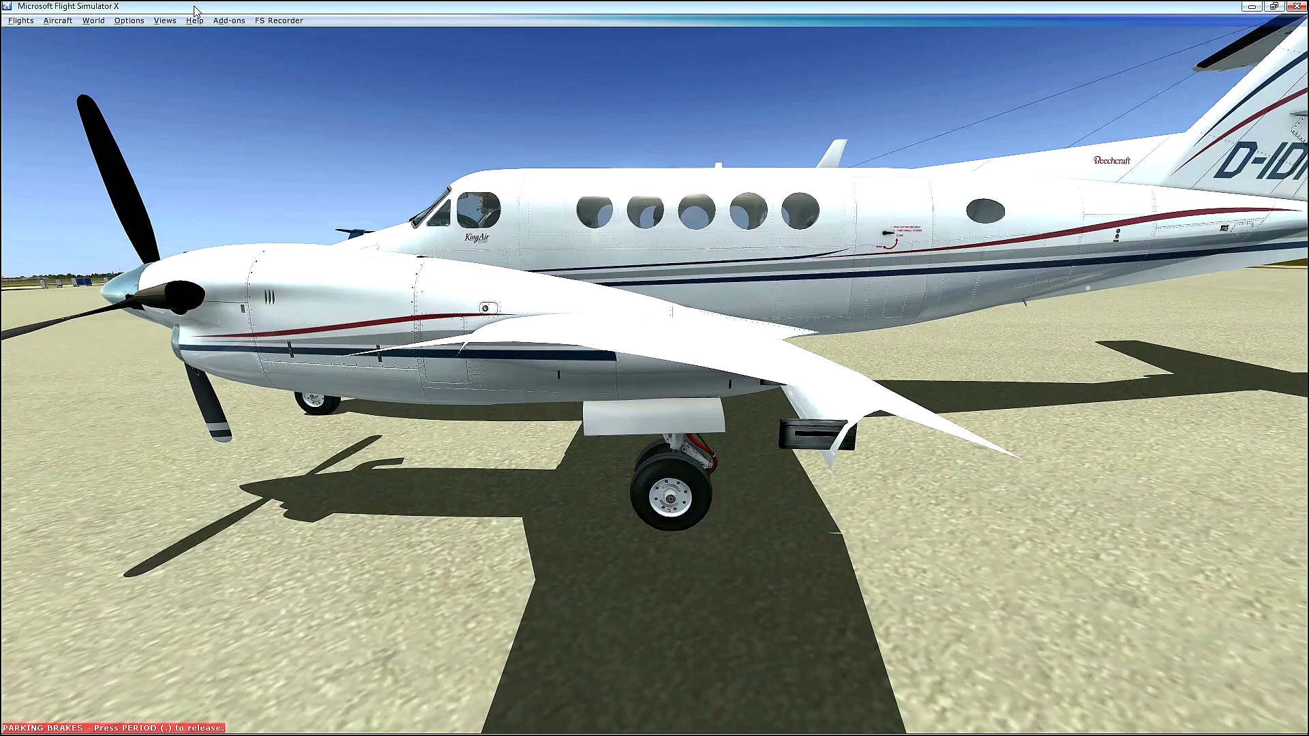
Bring back the camera studio and add an aircraft camera named "ext 1"
left_click(219, 20)
mouse_move(256, 36)
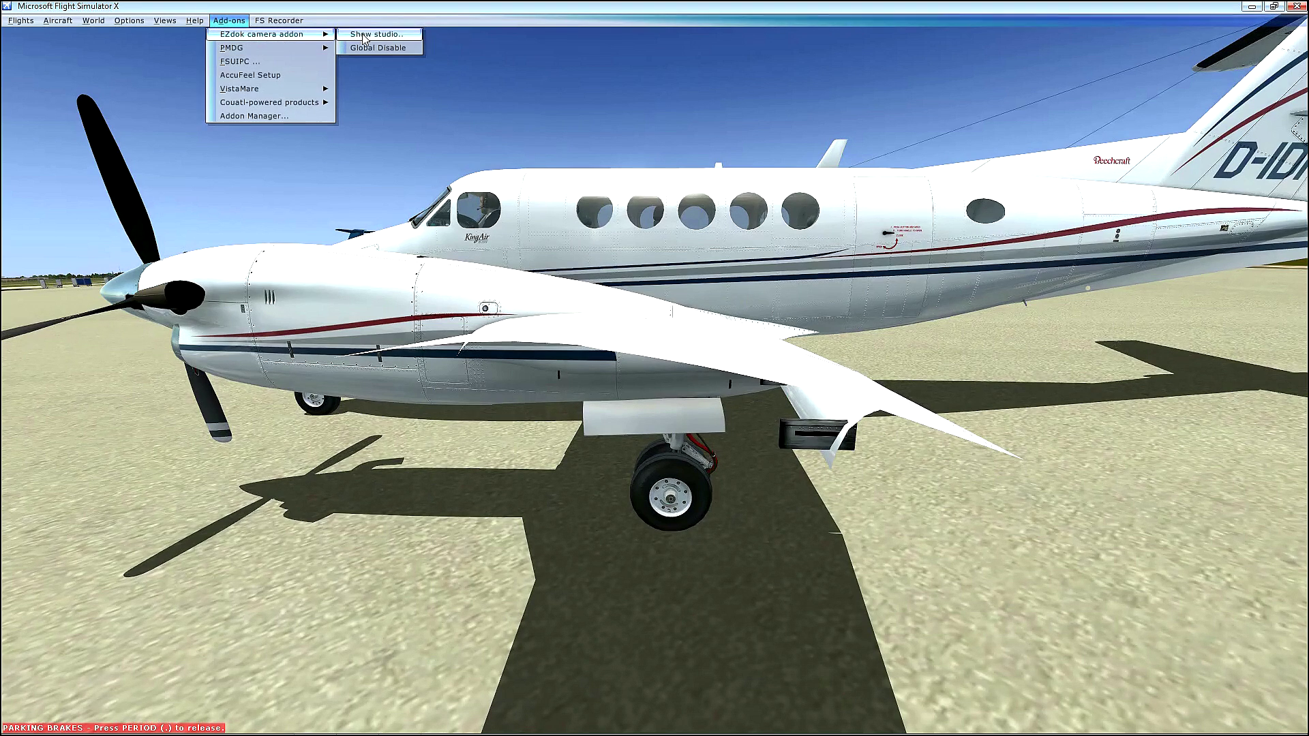
left_click(367, 35)
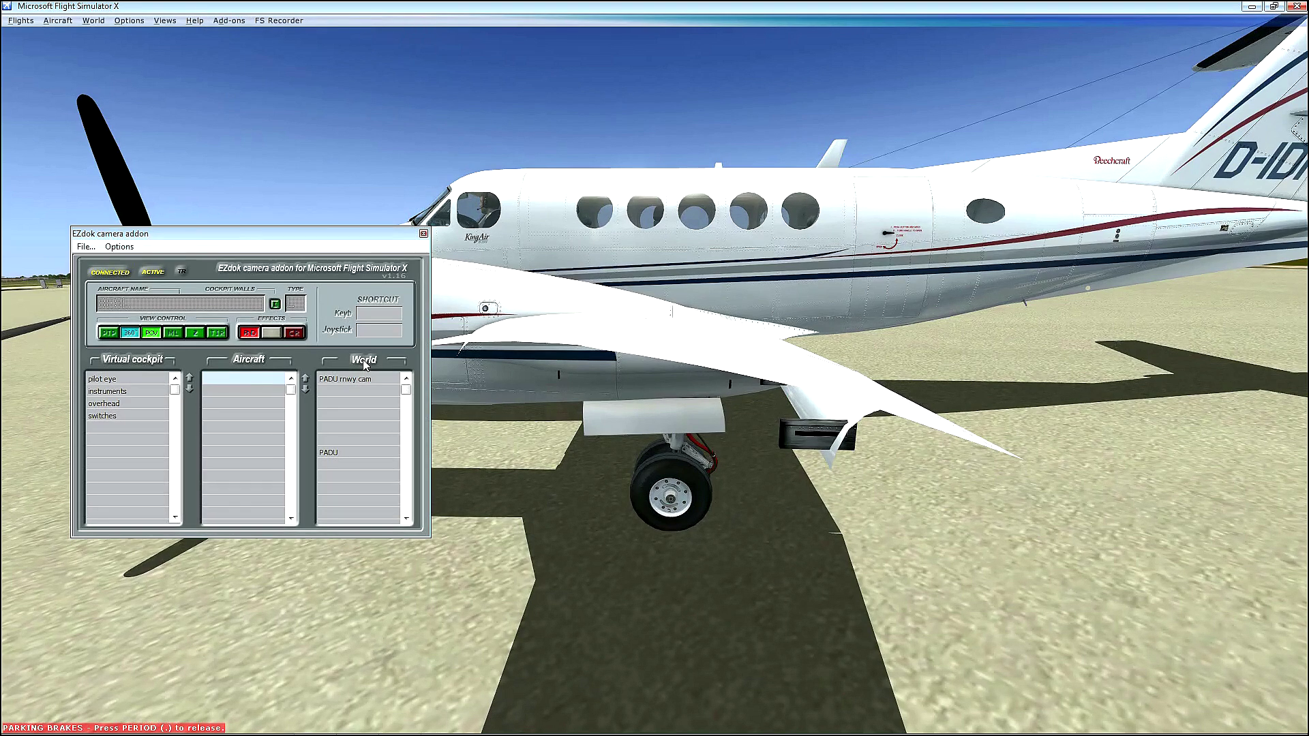
right_click(243, 383)
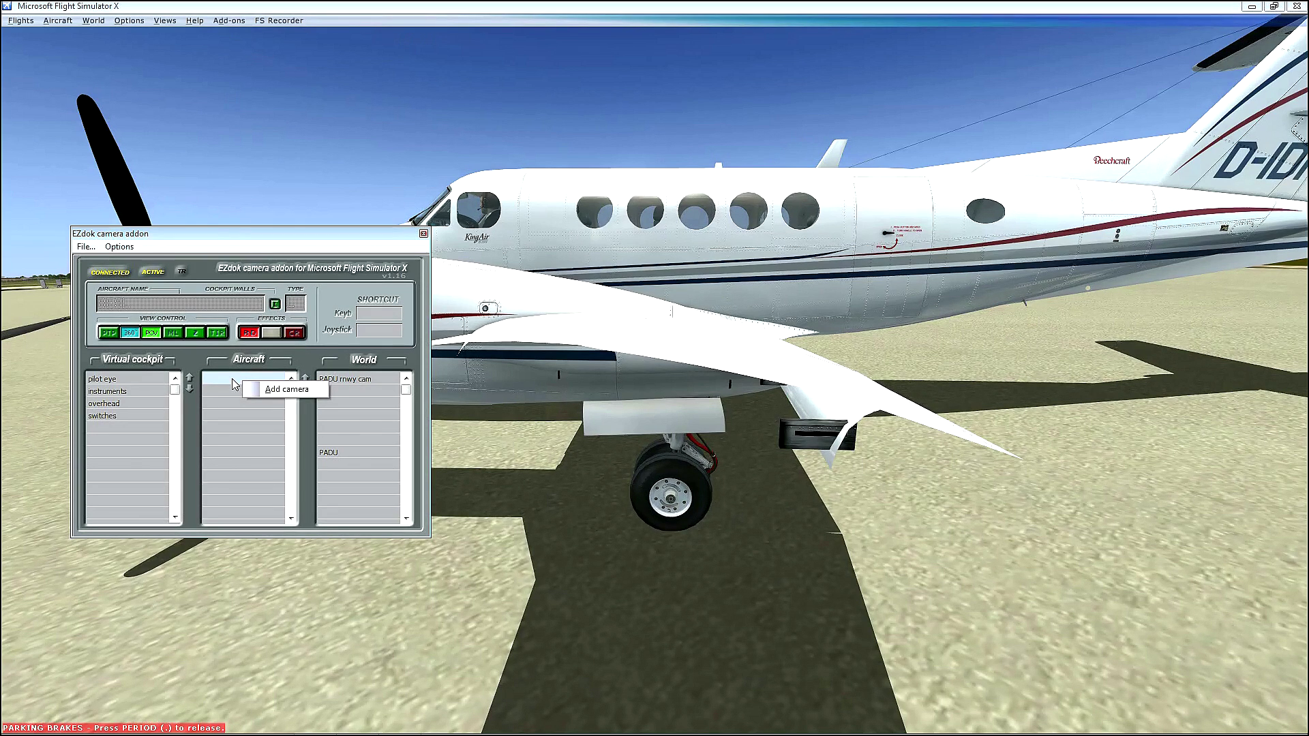
left_click(233, 379)
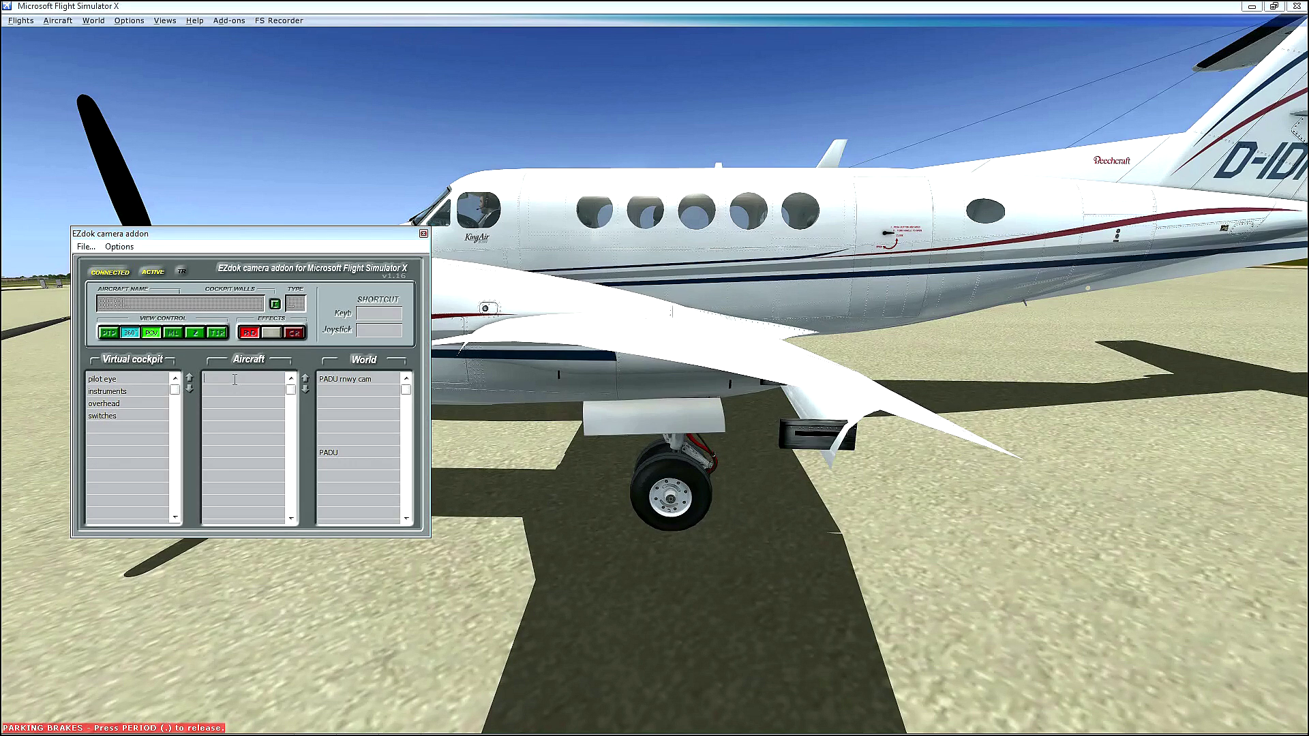
type("ext 1")
left_click(241, 392)
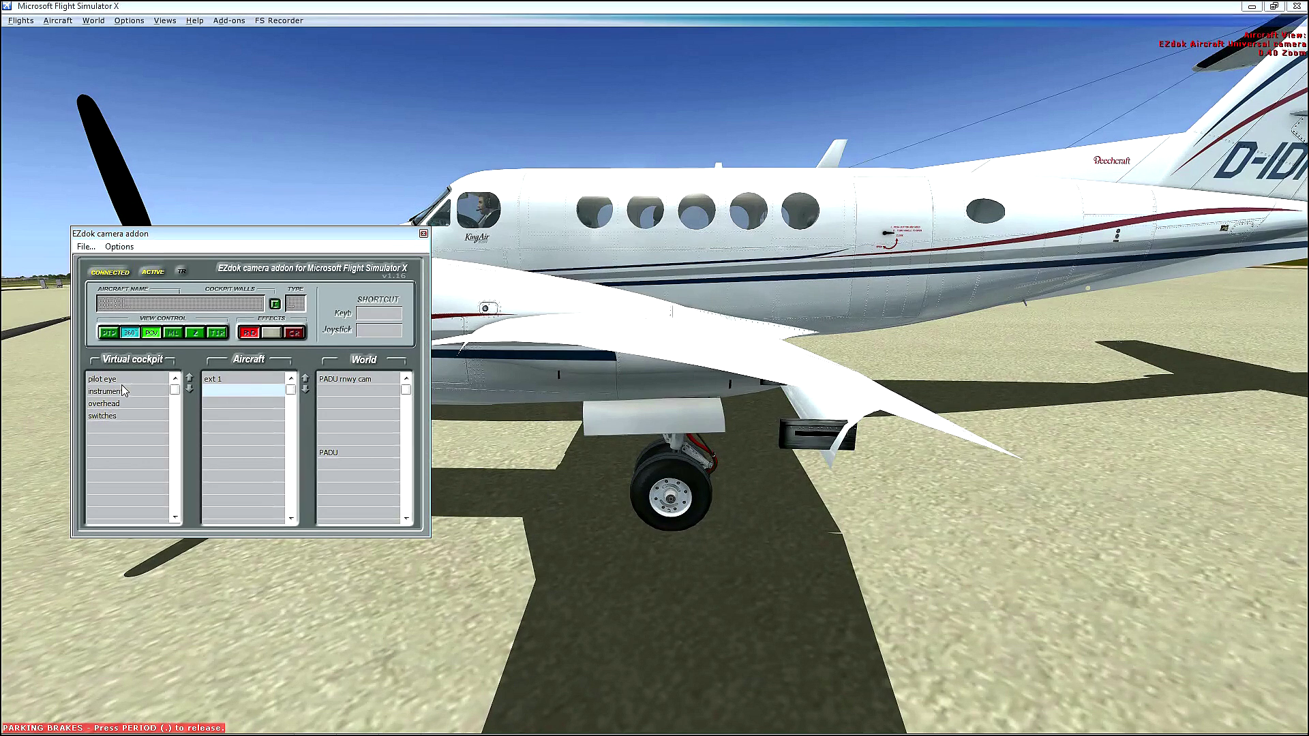
Open the first effect of the ext 1 camera, check its on-ground and on-air profiles, and lower the air profile's global gain
left_click(226, 379)
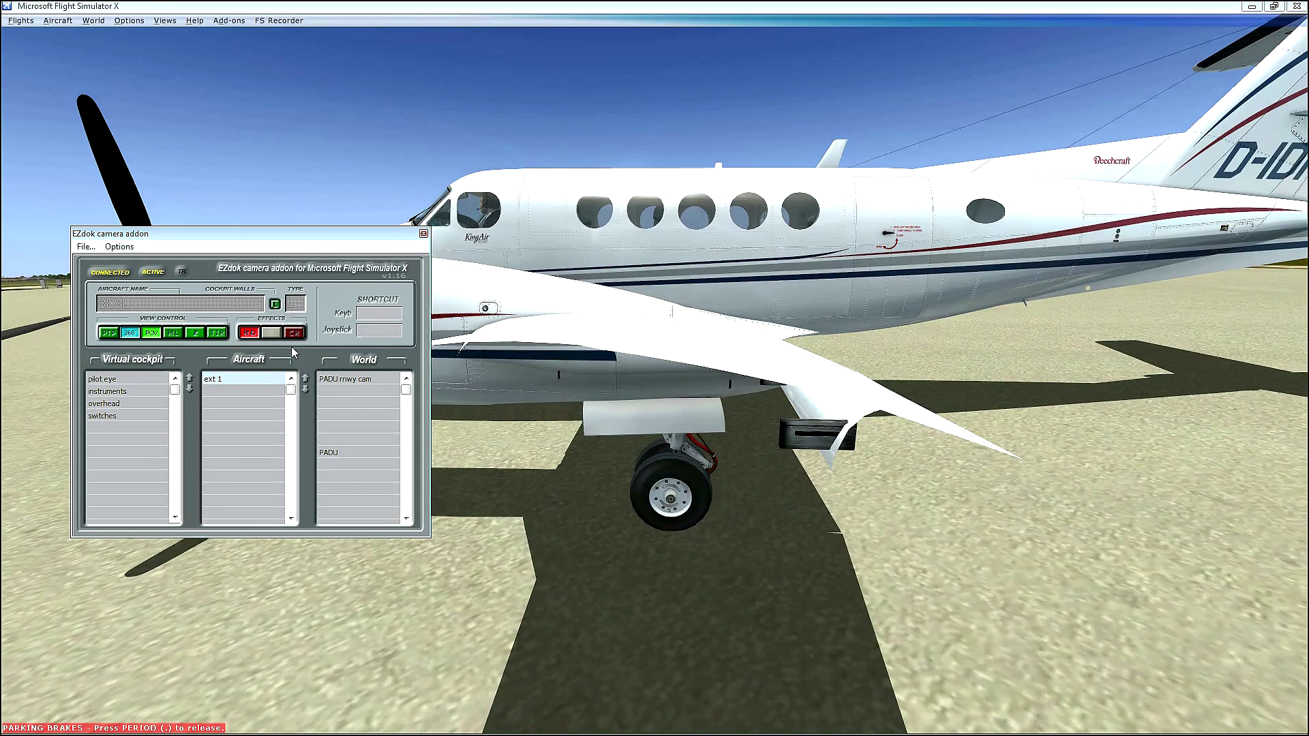
left_click(250, 334)
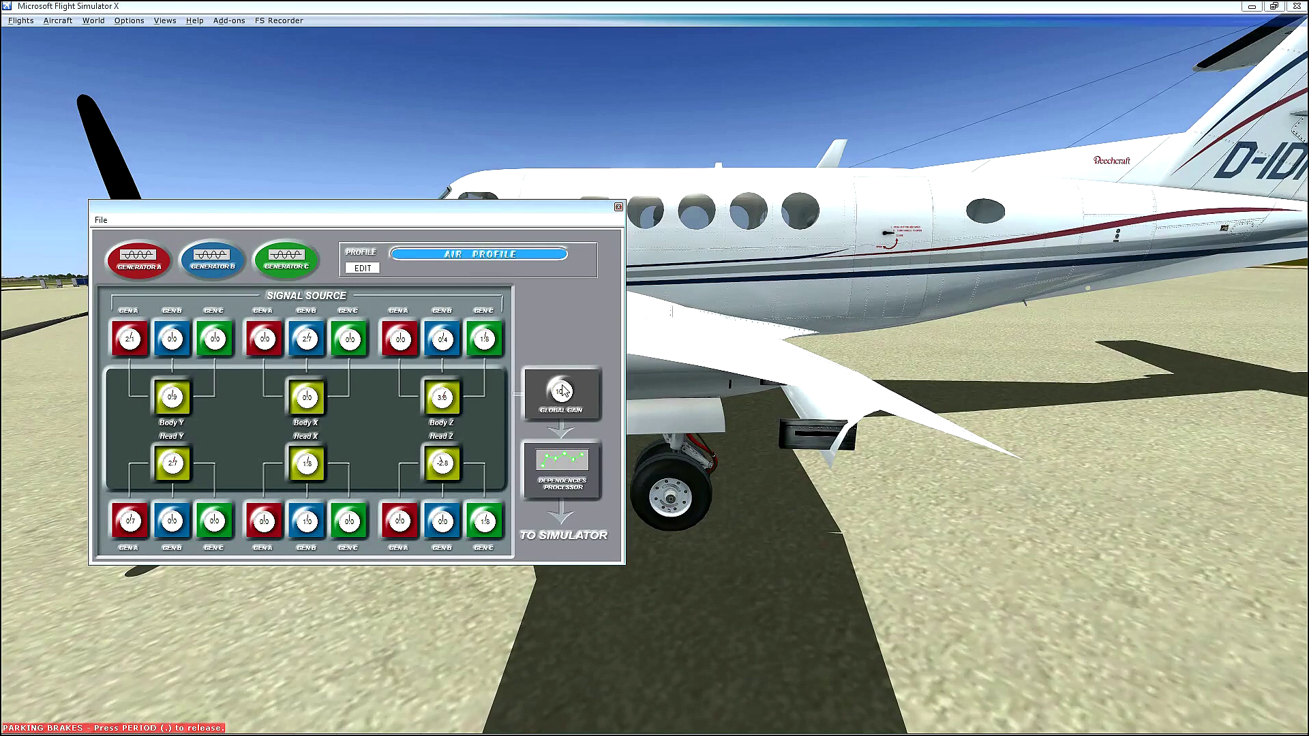
left_click(363, 268)
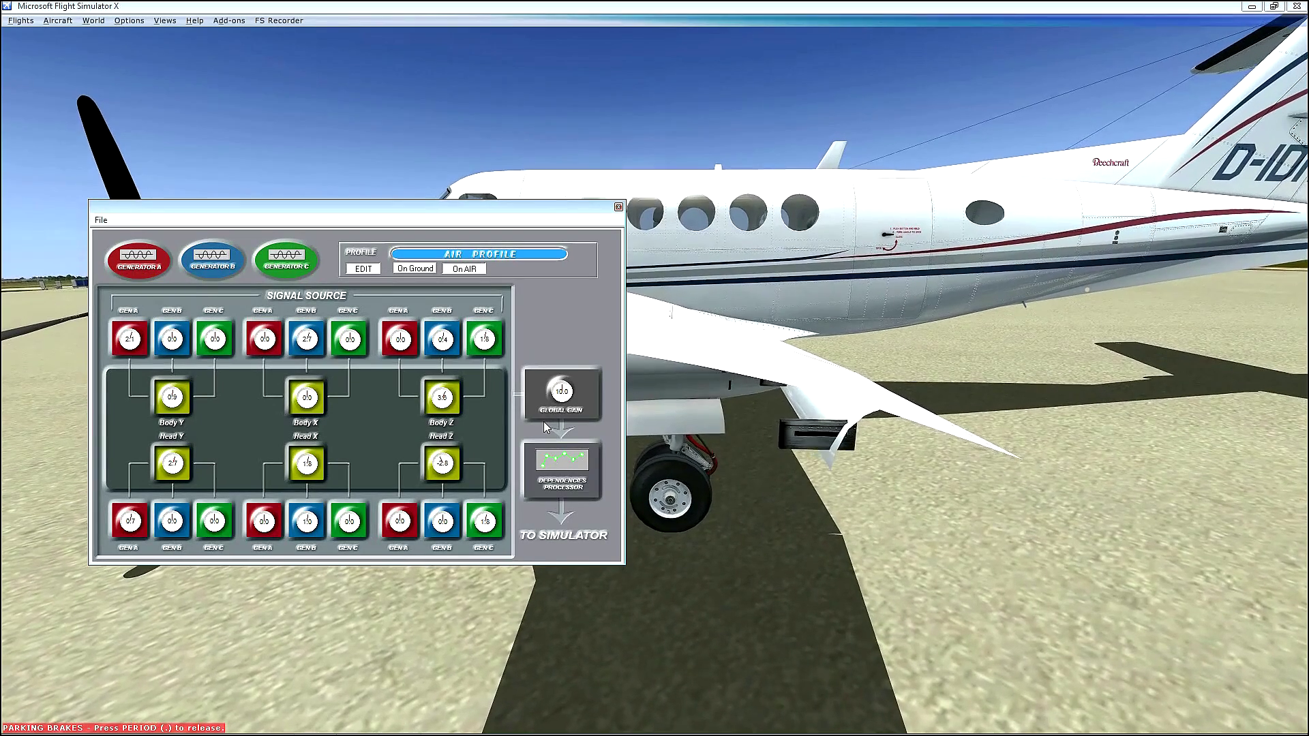
left_click(417, 270)
left_click(465, 270)
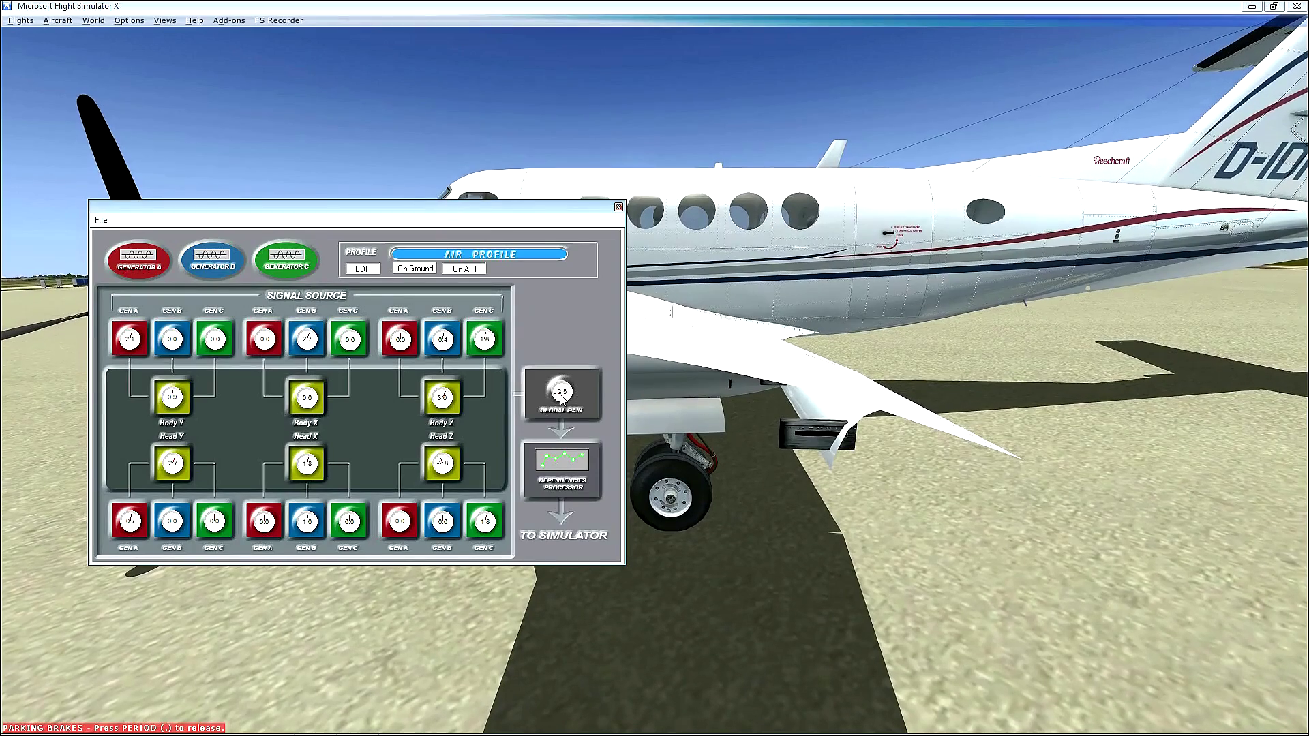
left_click(453, 270)
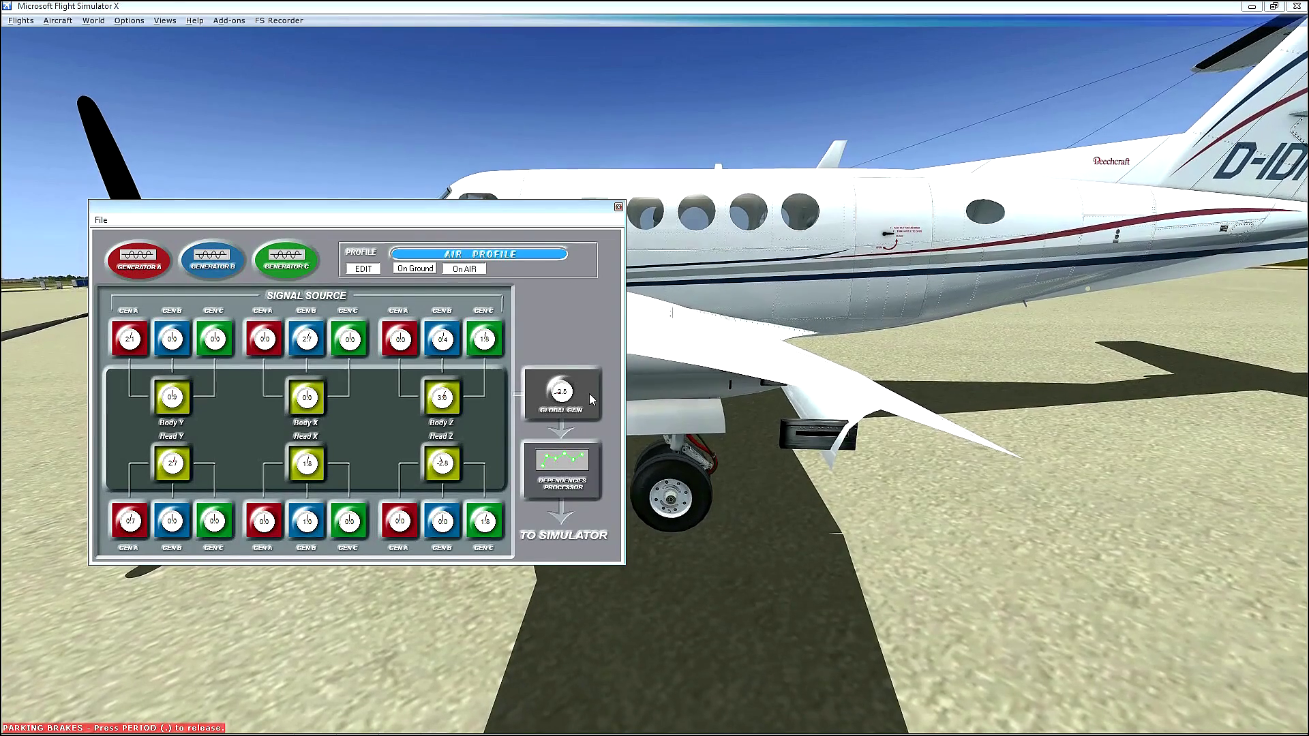
scroll(557, 398, "down", 4)
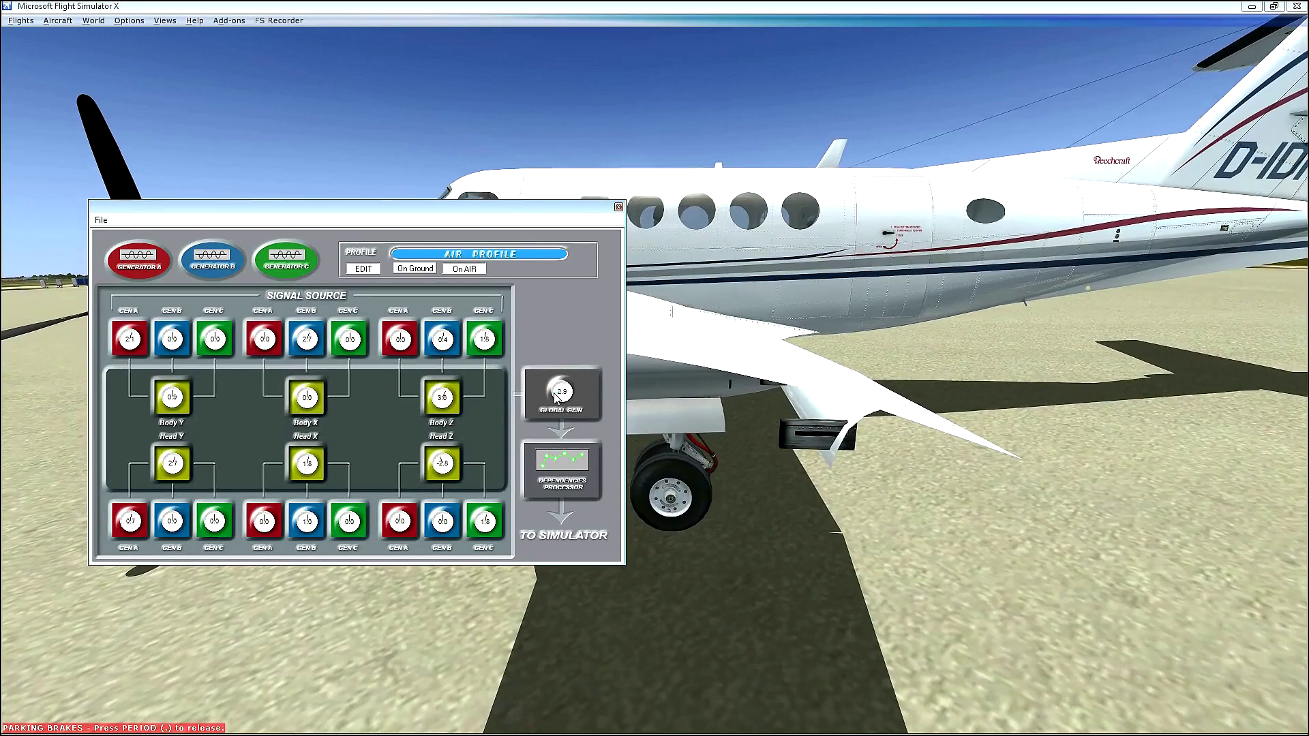
scroll(557, 399, "down", 1)
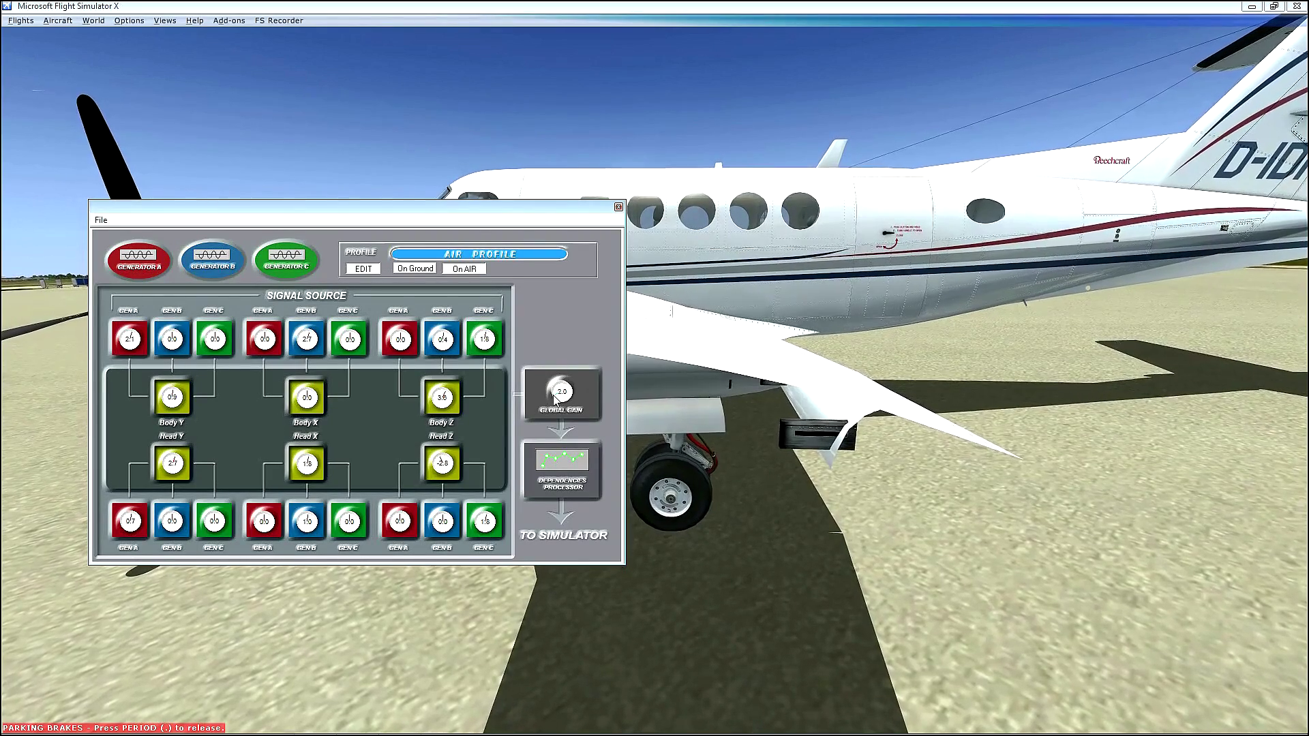
scroll(562, 402, "down", 1)
left_click(618, 208)
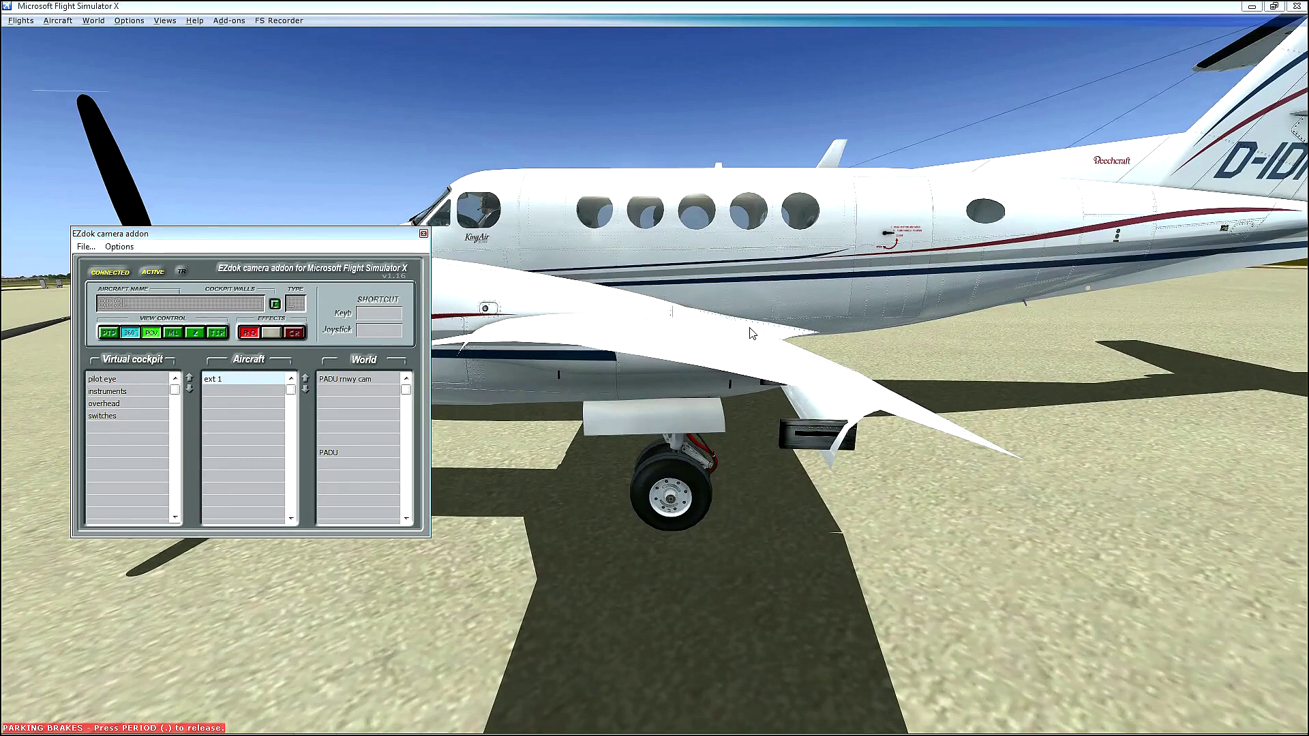
Pull the ext 1 camera back to frame the whole aircraft from its left side at 1.00 zoom, and assign it the keyboard shortcut Num 4
left_click_drag(747, 329, 784, 243)
scroll(783, 236, "up", 3)
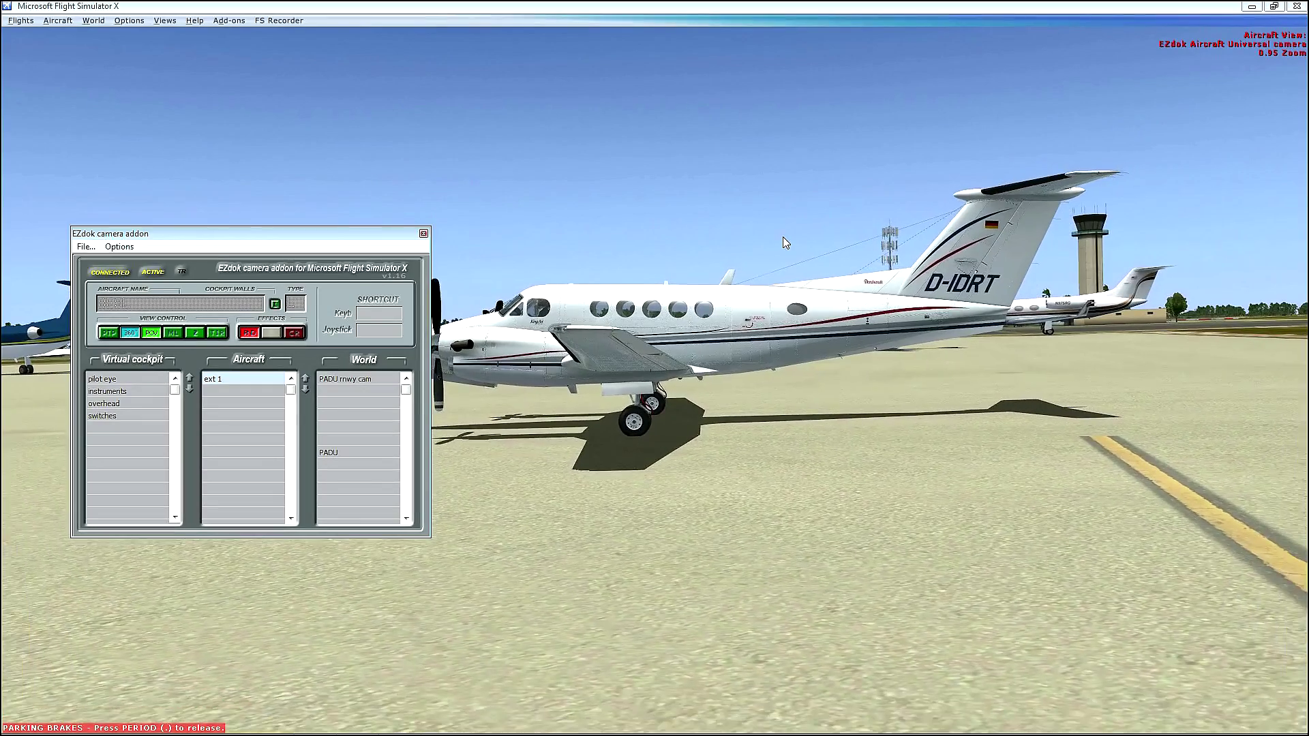
scroll(783, 238, "up", 1)
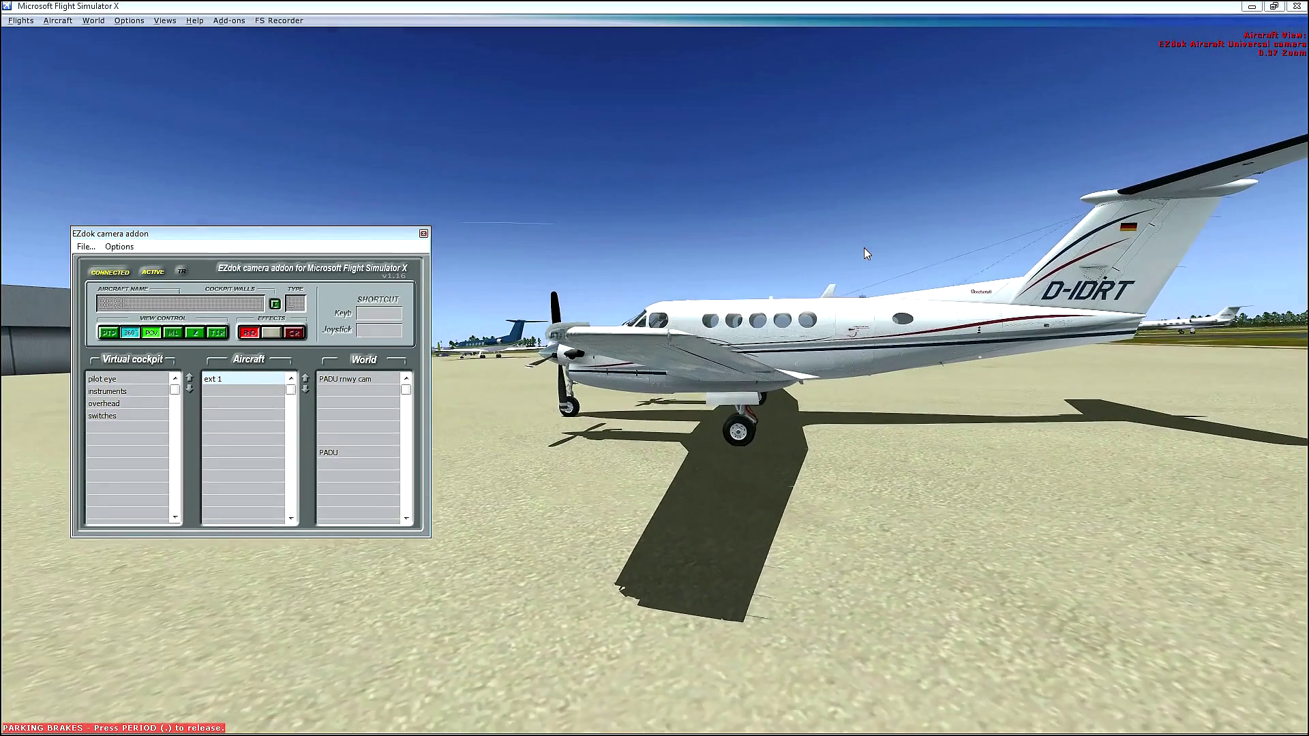
scroll(866, 248, "up", 4)
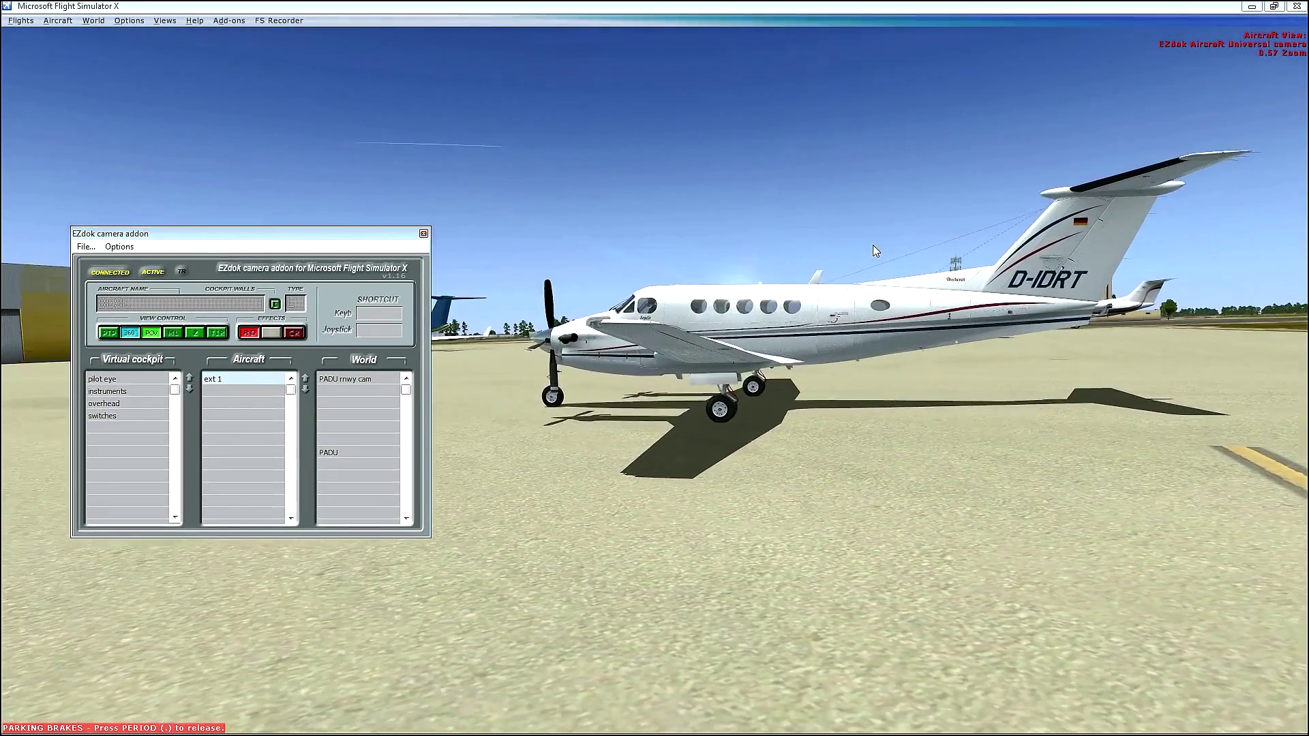
scroll(873, 245, "up", 4)
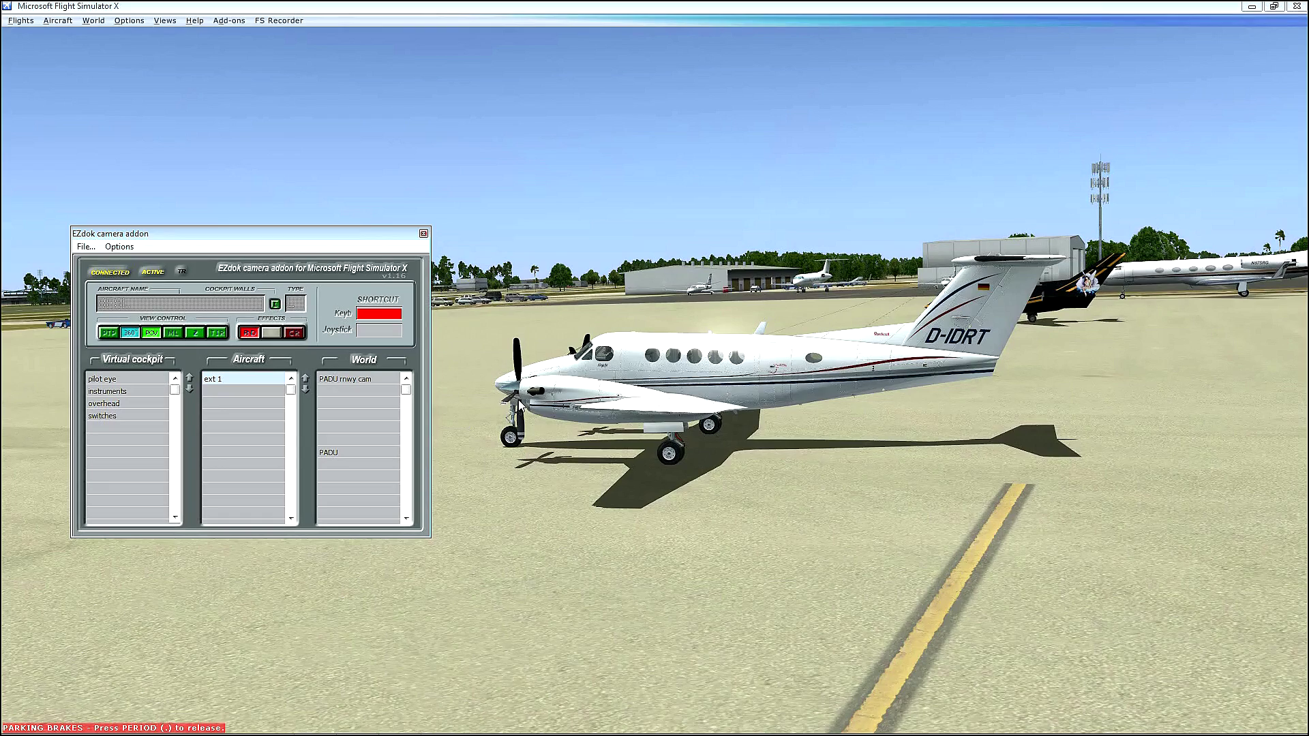
key("KP_4")
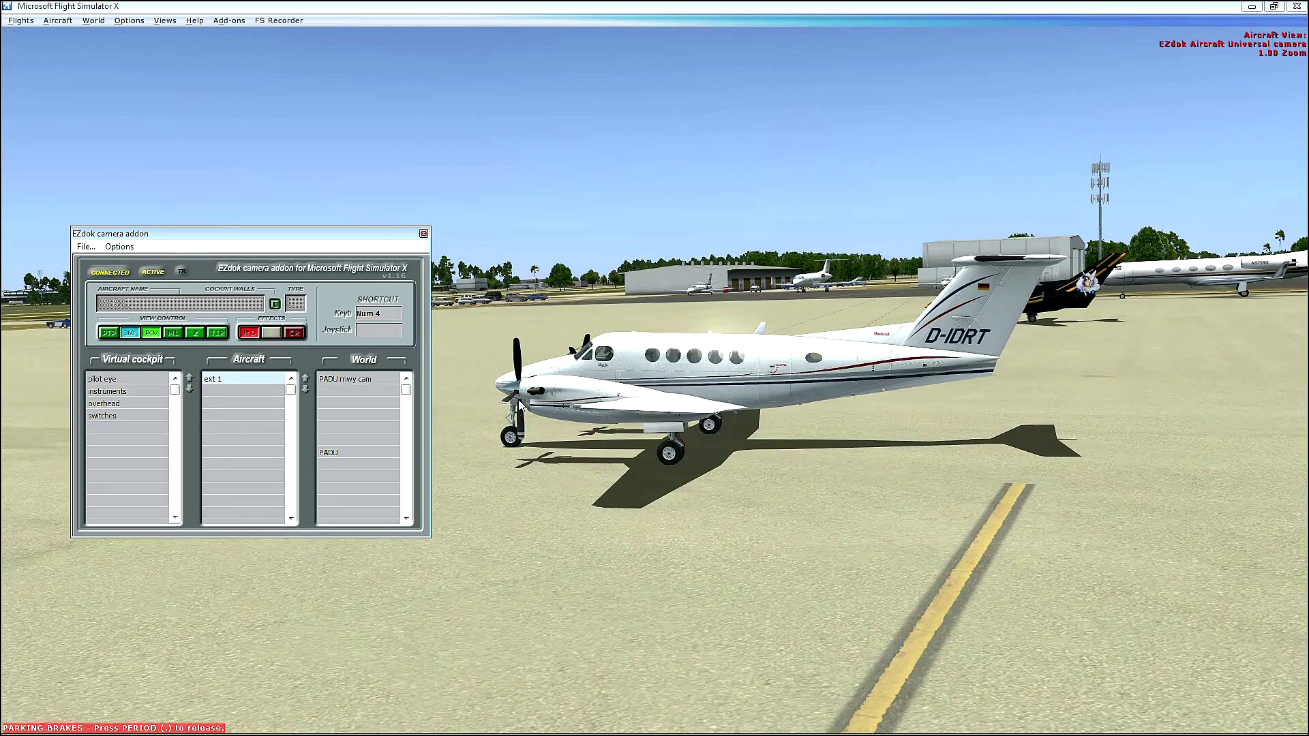
Add three more aircraft cameras named "ext 2", "ext 3" and "ext 4", and return to the ext 1 view
left_click(245, 390)
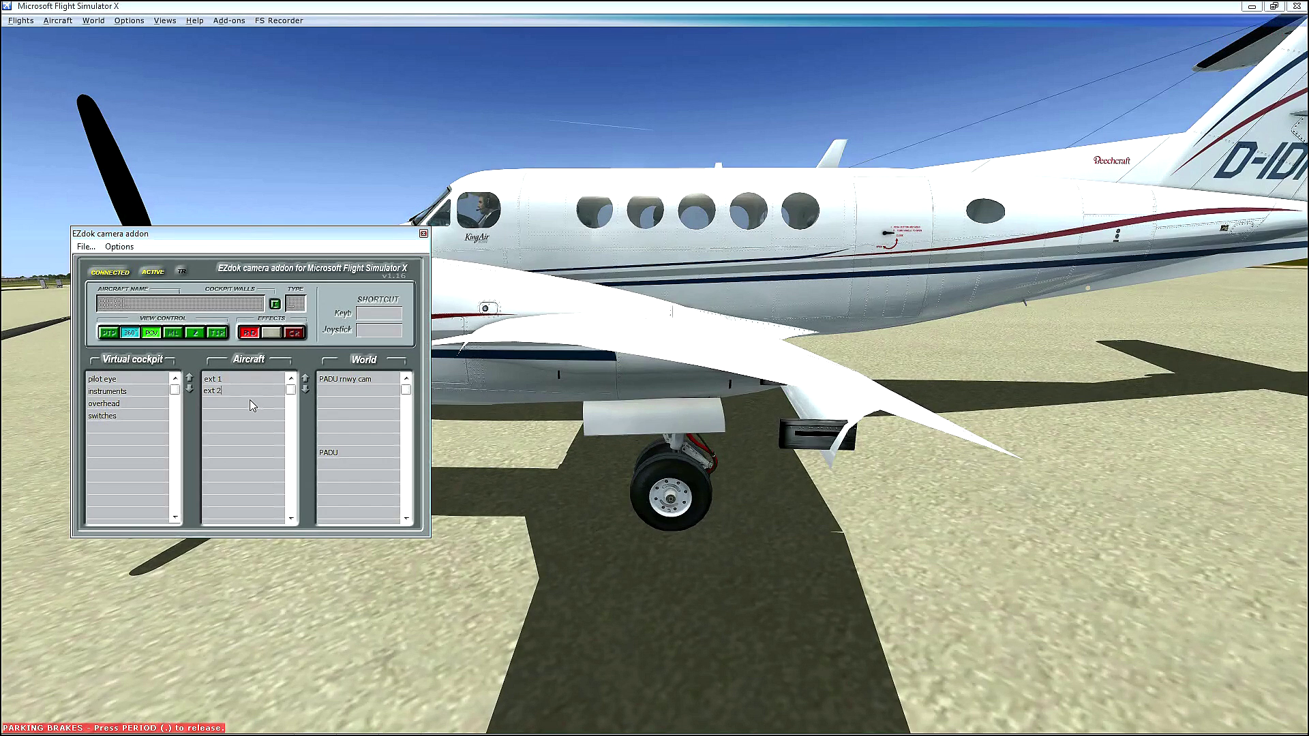
left_click(238, 406)
left_click(223, 414)
right_click(223, 414)
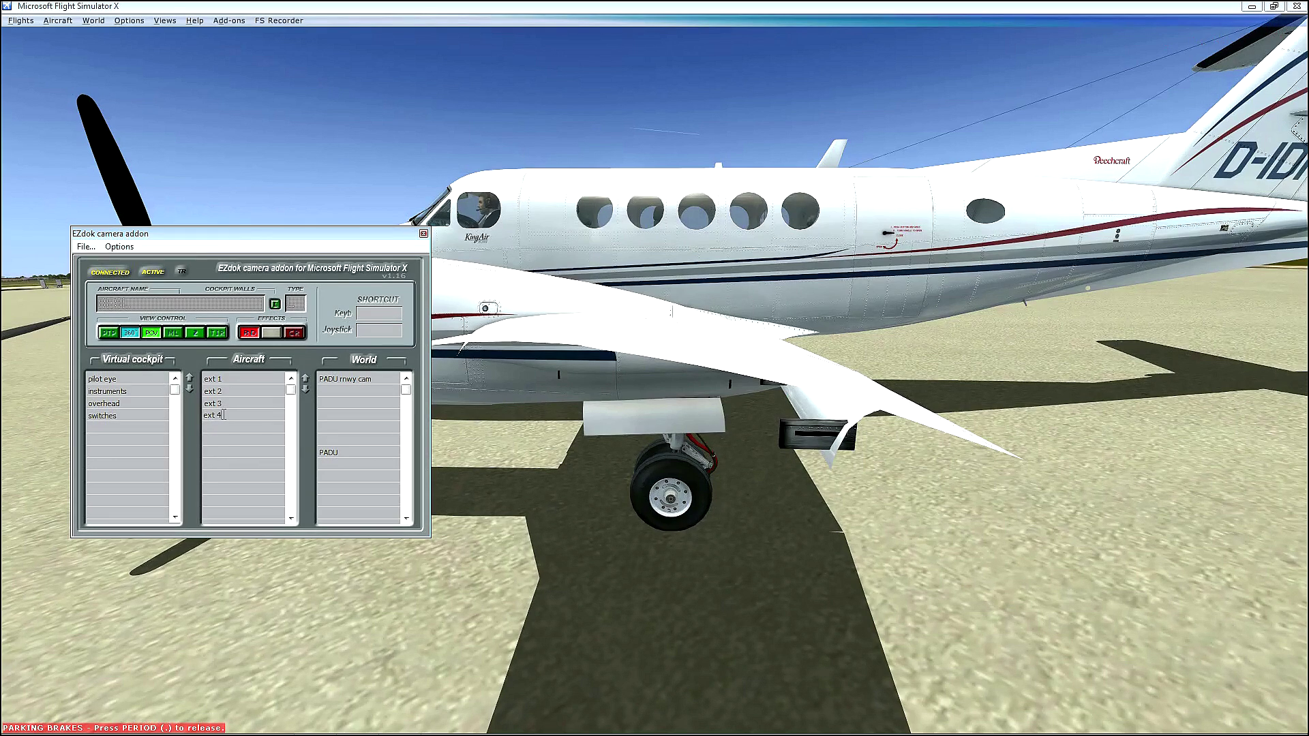
left_click(246, 383)
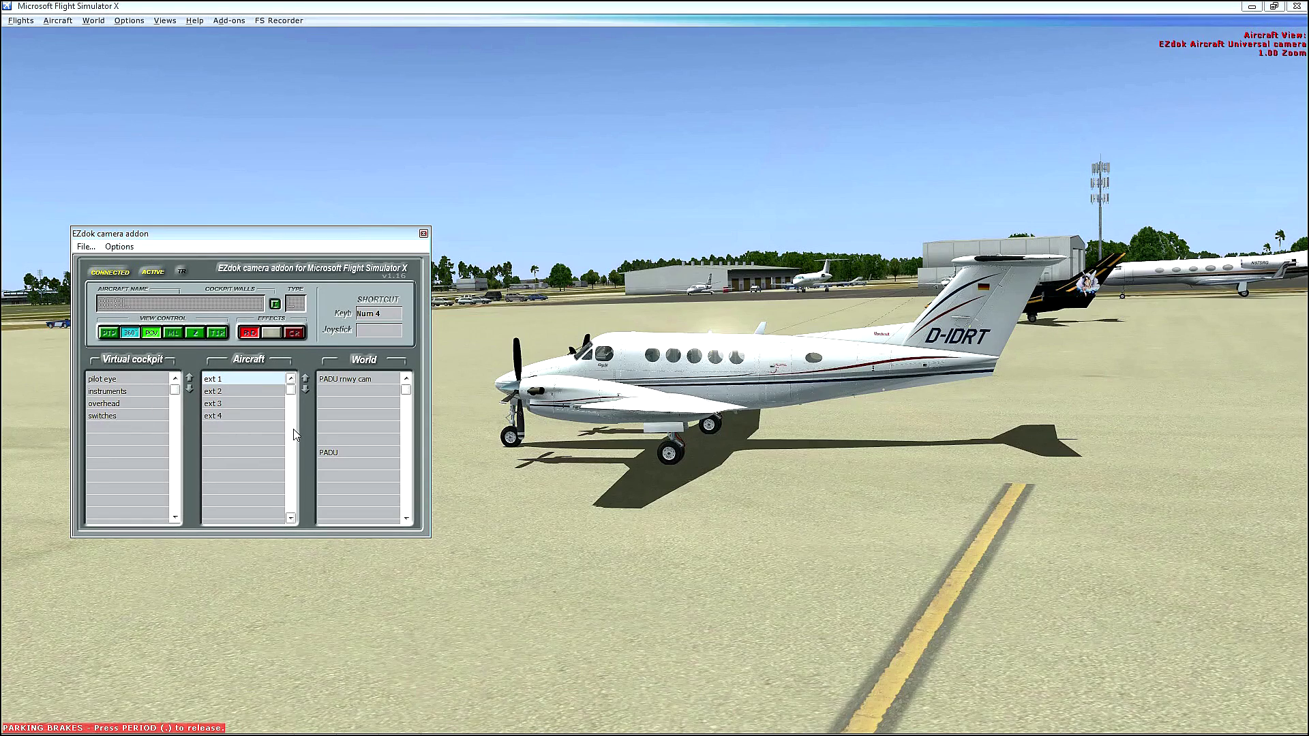
Position the ext 2 camera low at the aircraft's left front, facing the nose and propeller, and assign it the keyboard shortcut Num 5
left_click(231, 390)
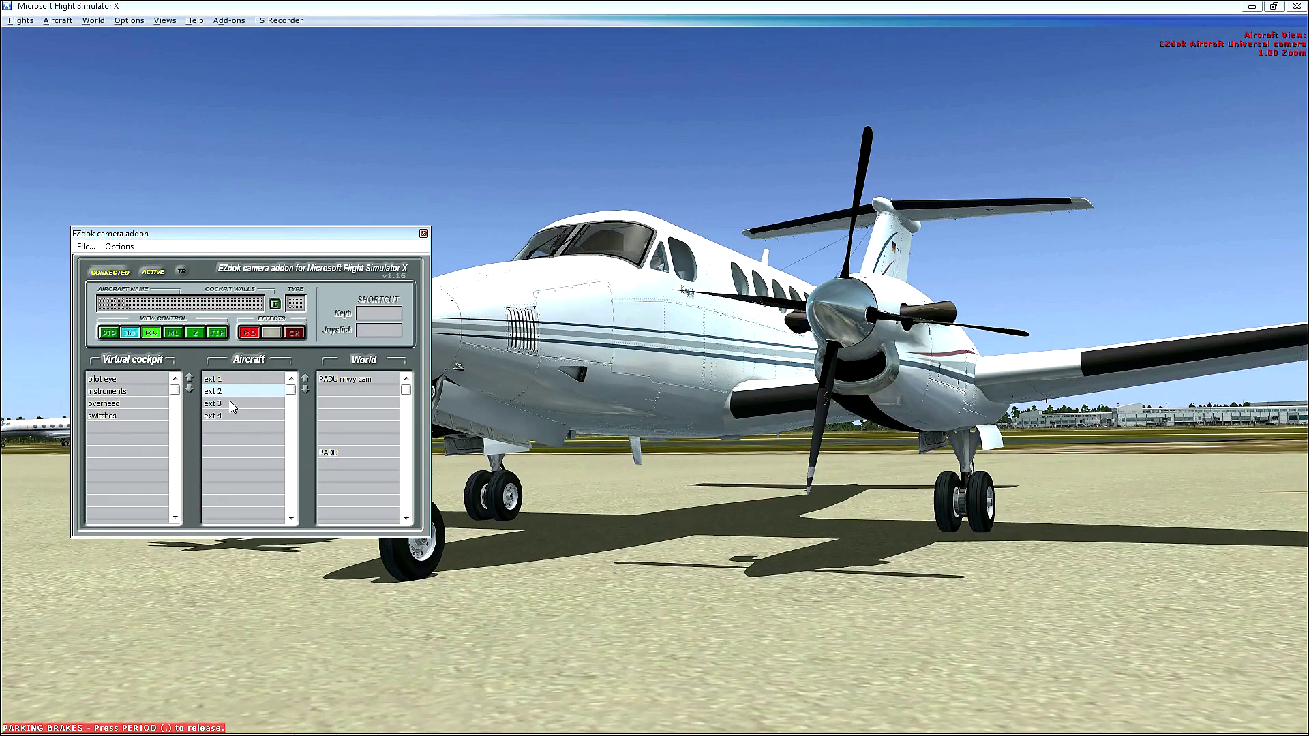
left_click(379, 313)
key("KP_5")
Position ext 3 high behind the aircraft's left side with shortcut Num 6, and ext 4 high at its right front with shortcut Num 7
left_click(227, 402)
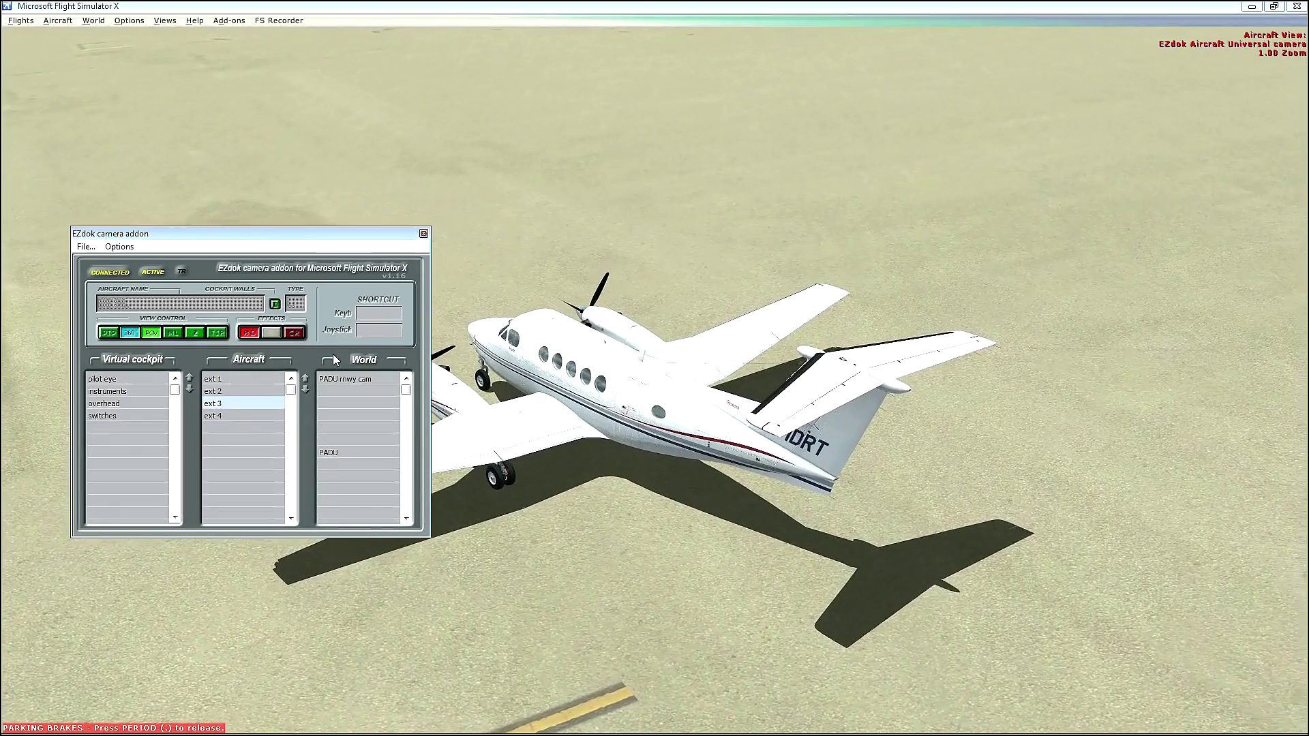
left_click(365, 314)
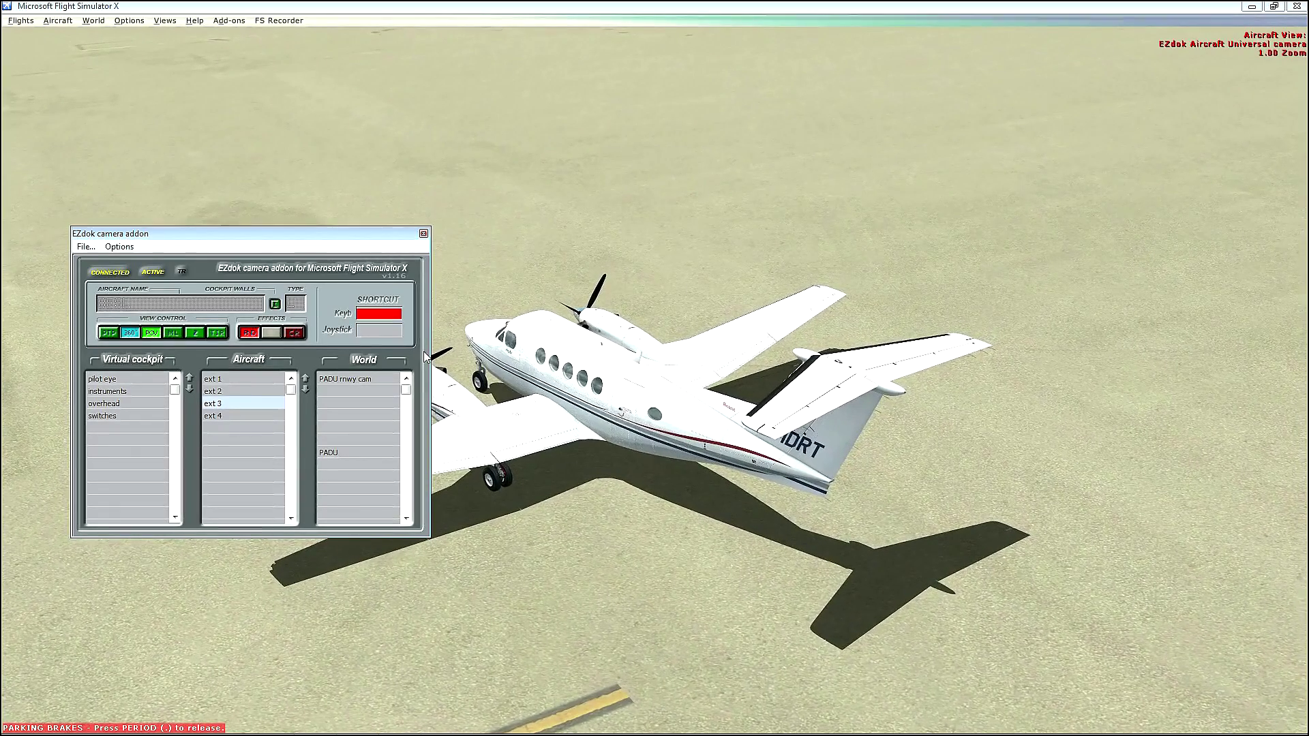
key("KP_6")
left_click(244, 416)
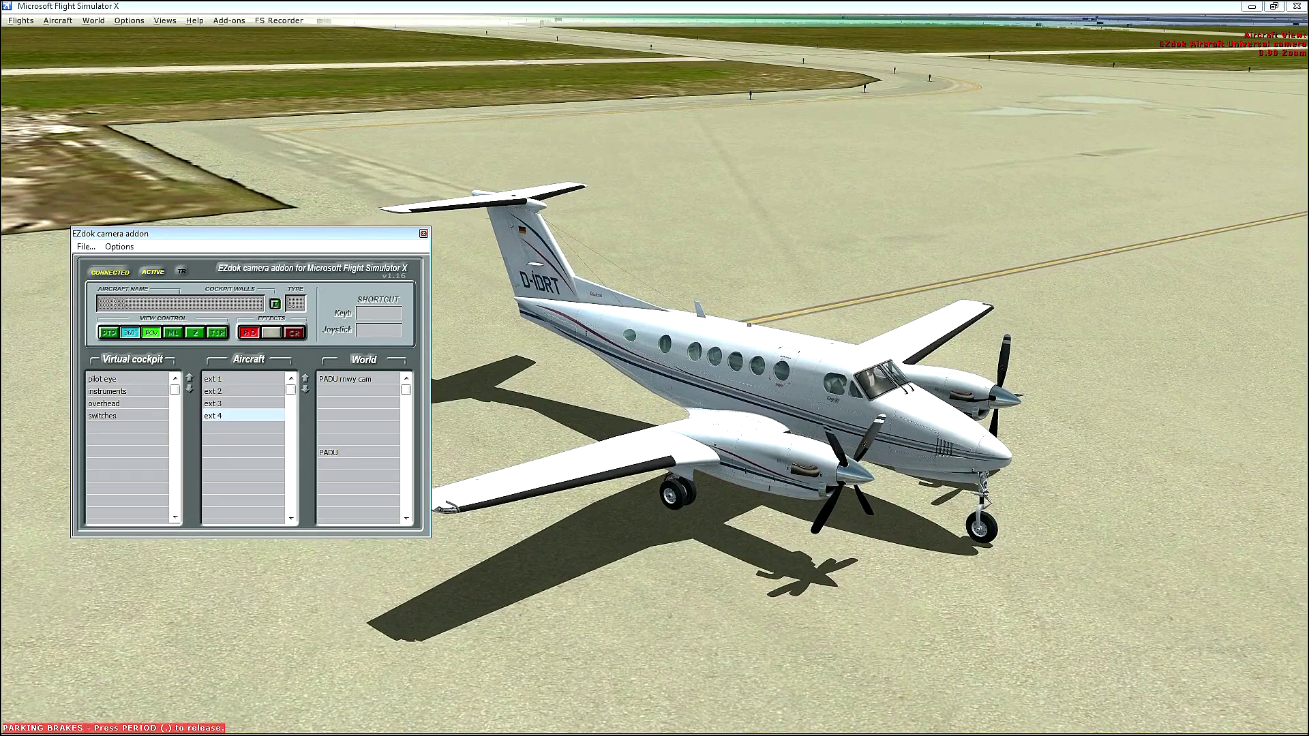
key("KP_7")
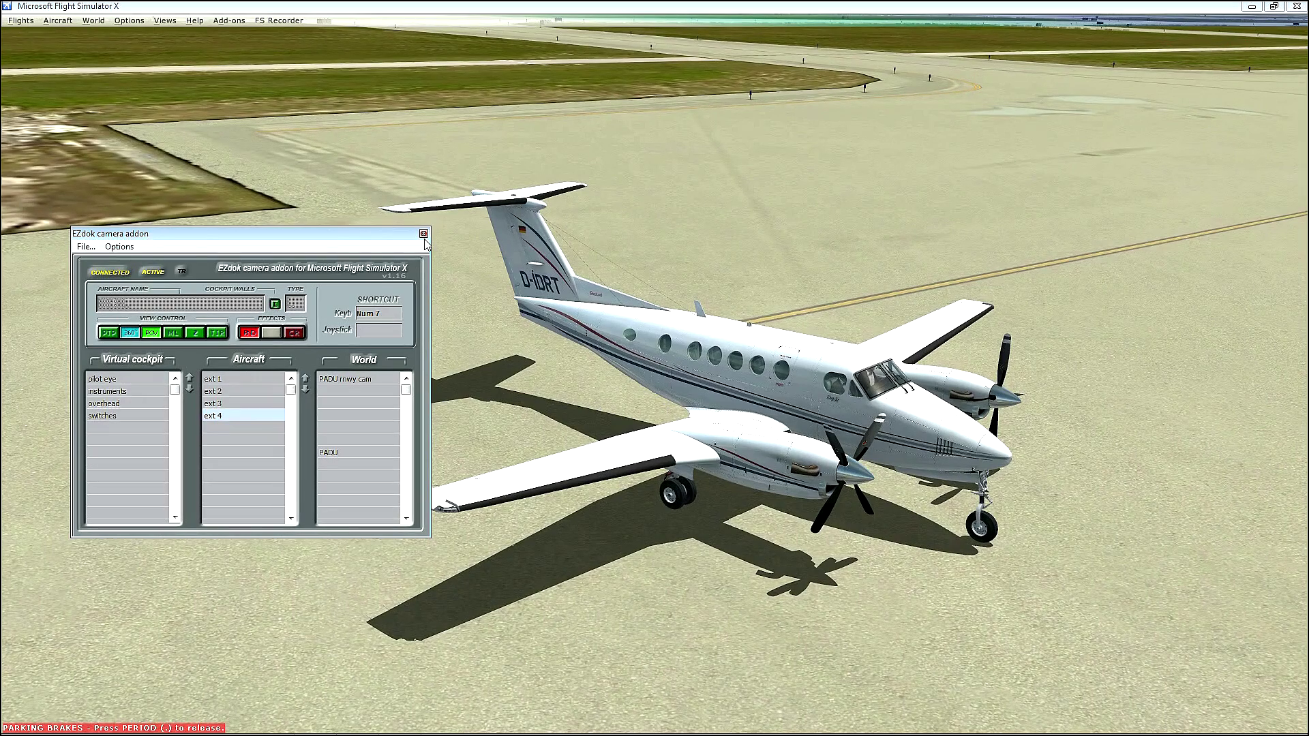
Check the saved views of the ext 1 to ext 4 cameras in turn and close the EZdok camera window
left_click(252, 379)
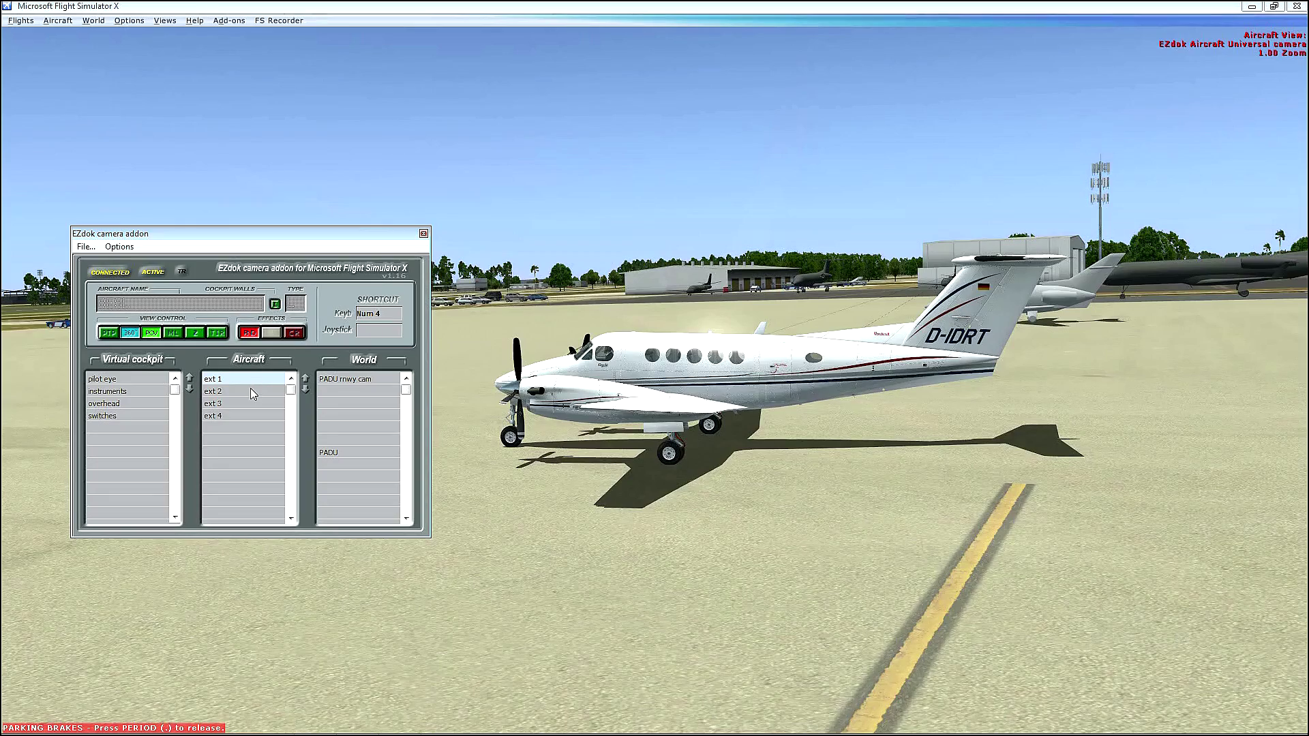
left_click(241, 391)
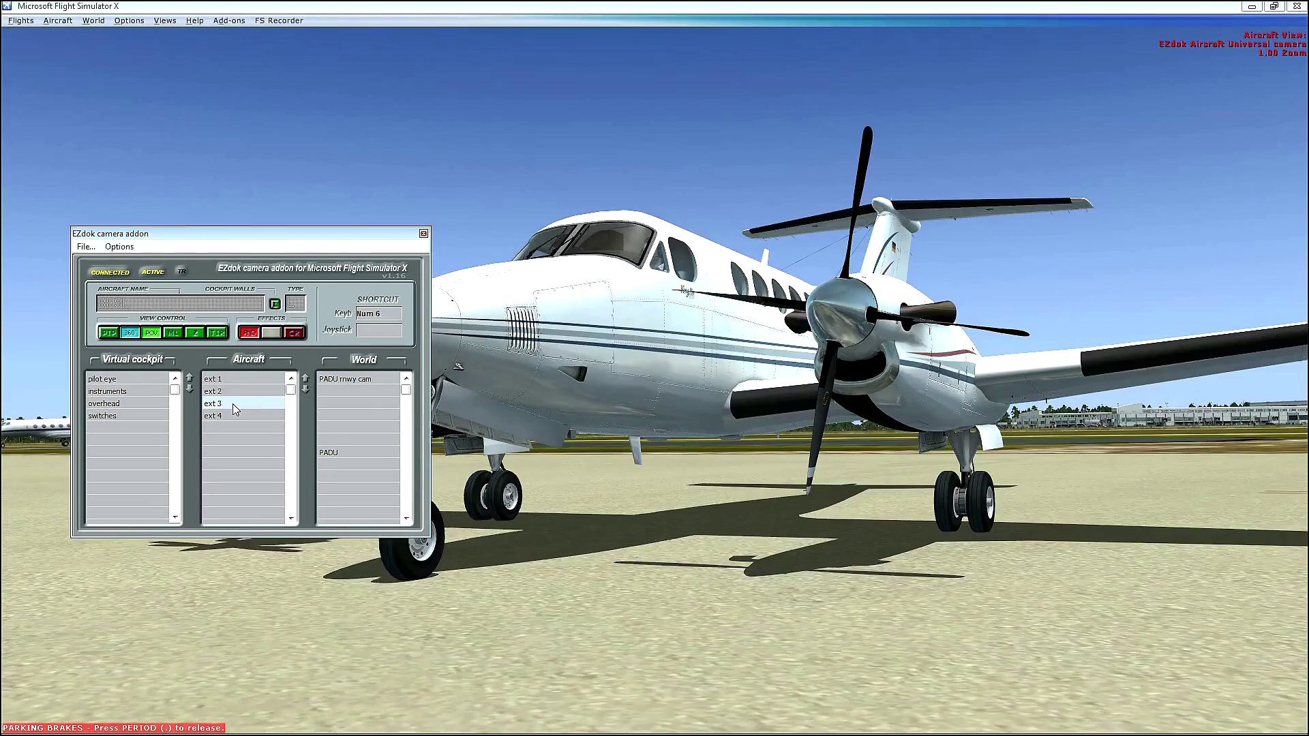
left_click(233, 403)
left_click(247, 415)
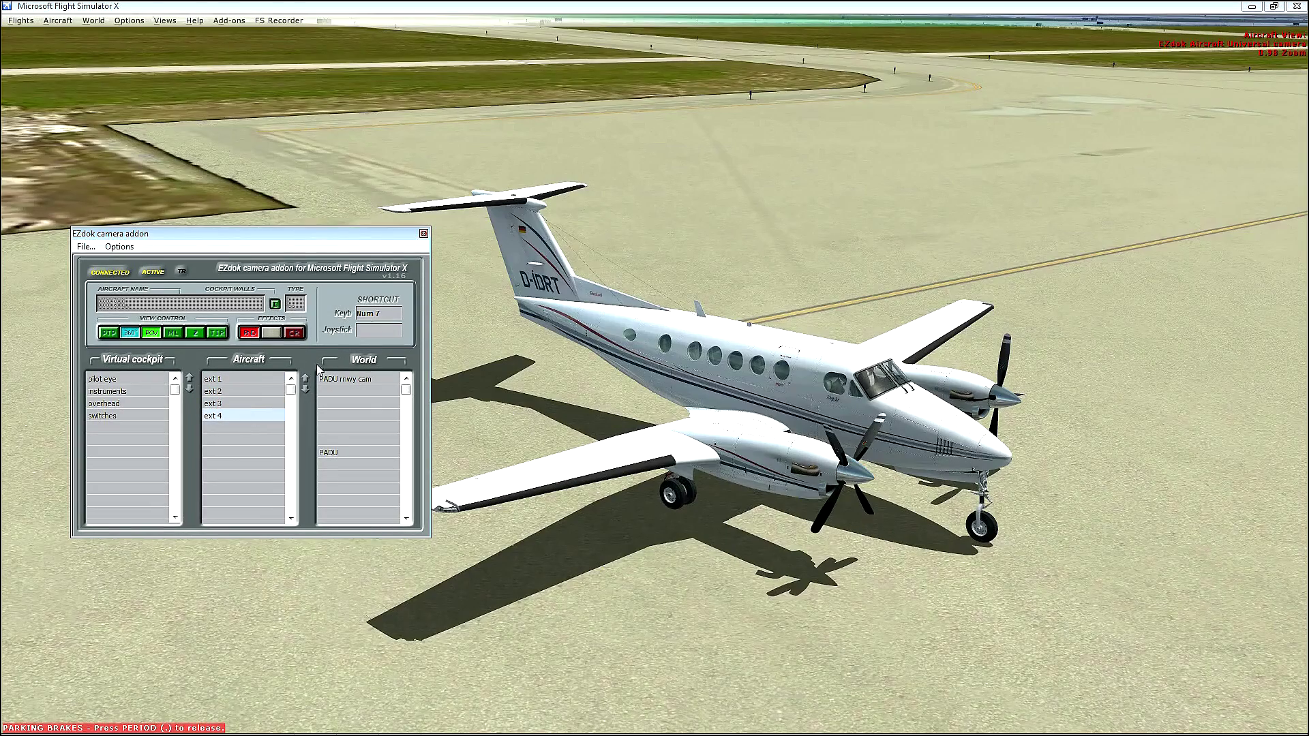
left_click(423, 233)
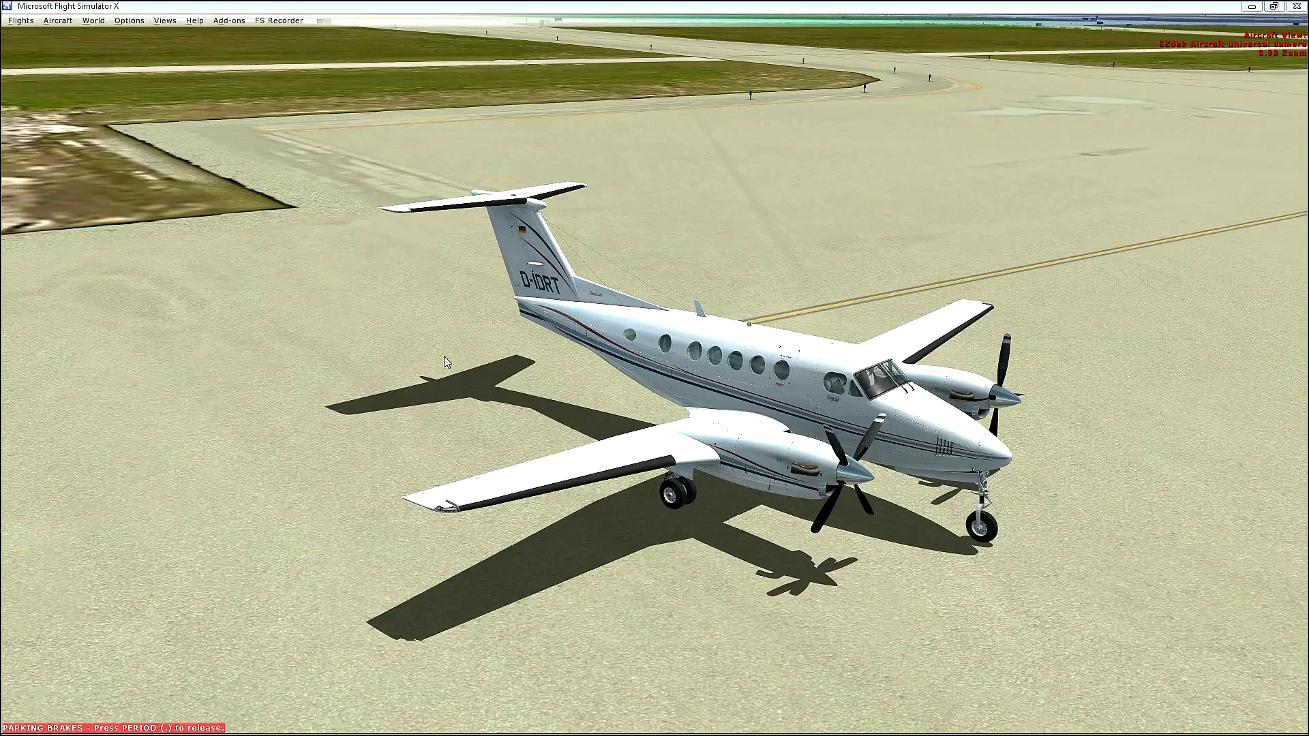
Cycle through the four external cameras with their assigned shortcuts and look around the aircraft from the rear view
key("KP_1")
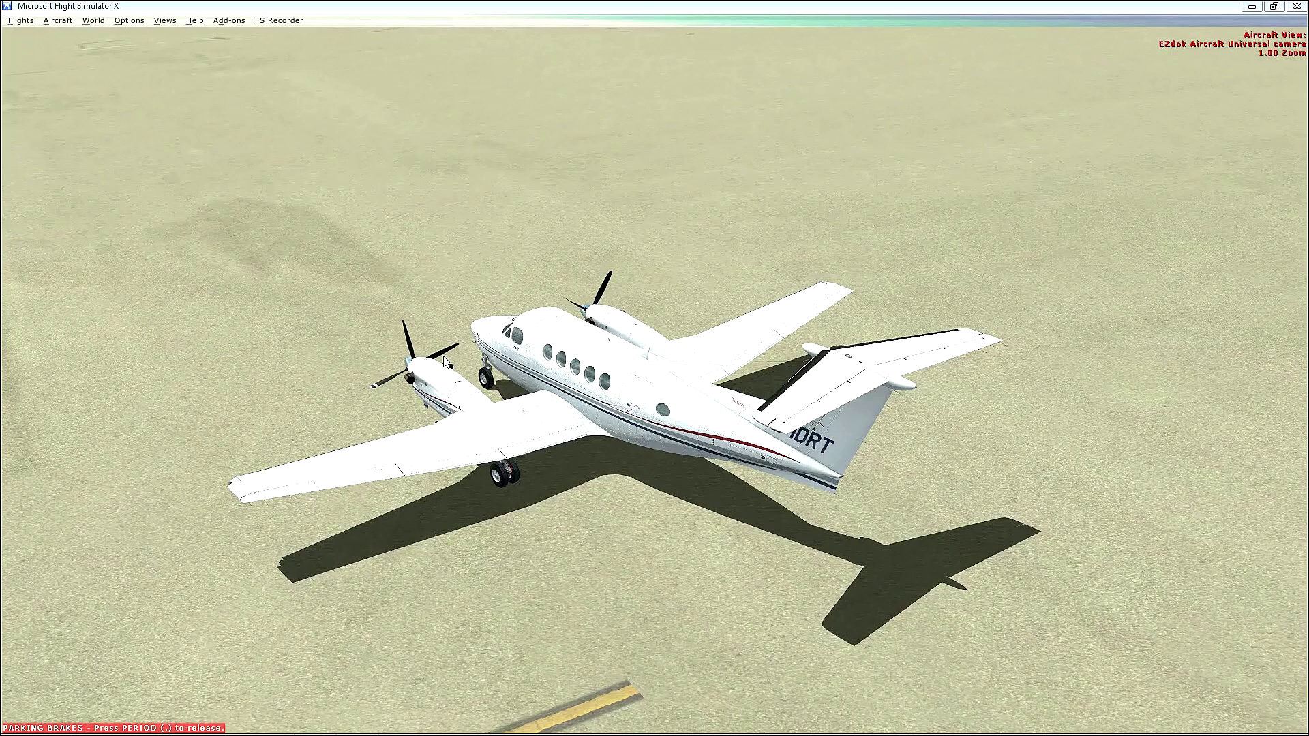
key("KP_2")
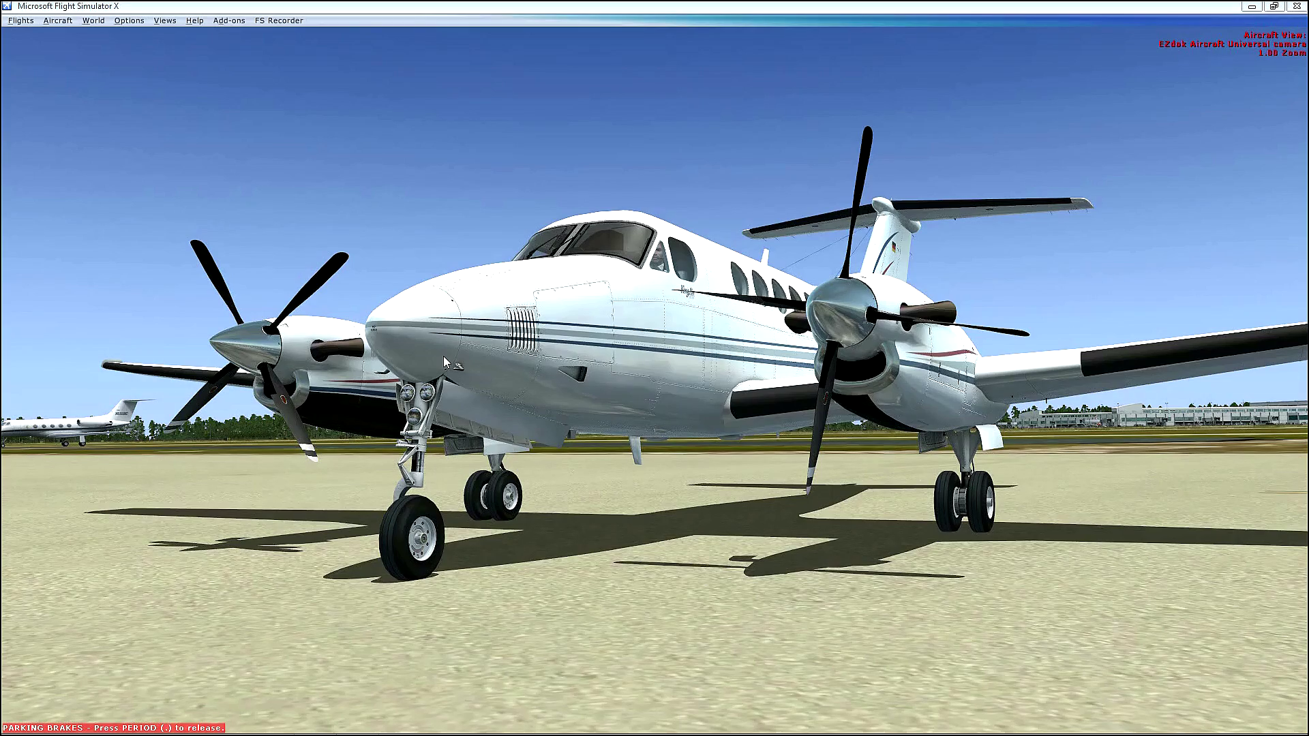
key("KP_3")
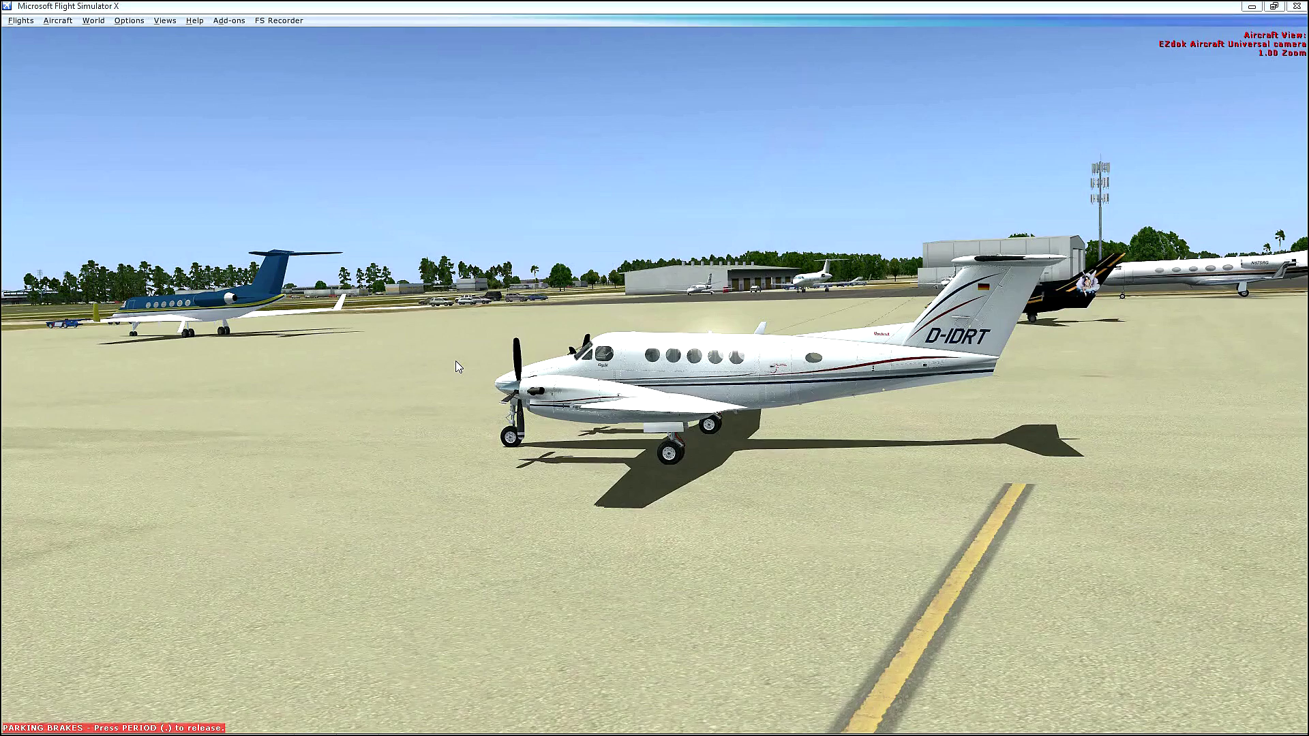
key("KP_4")
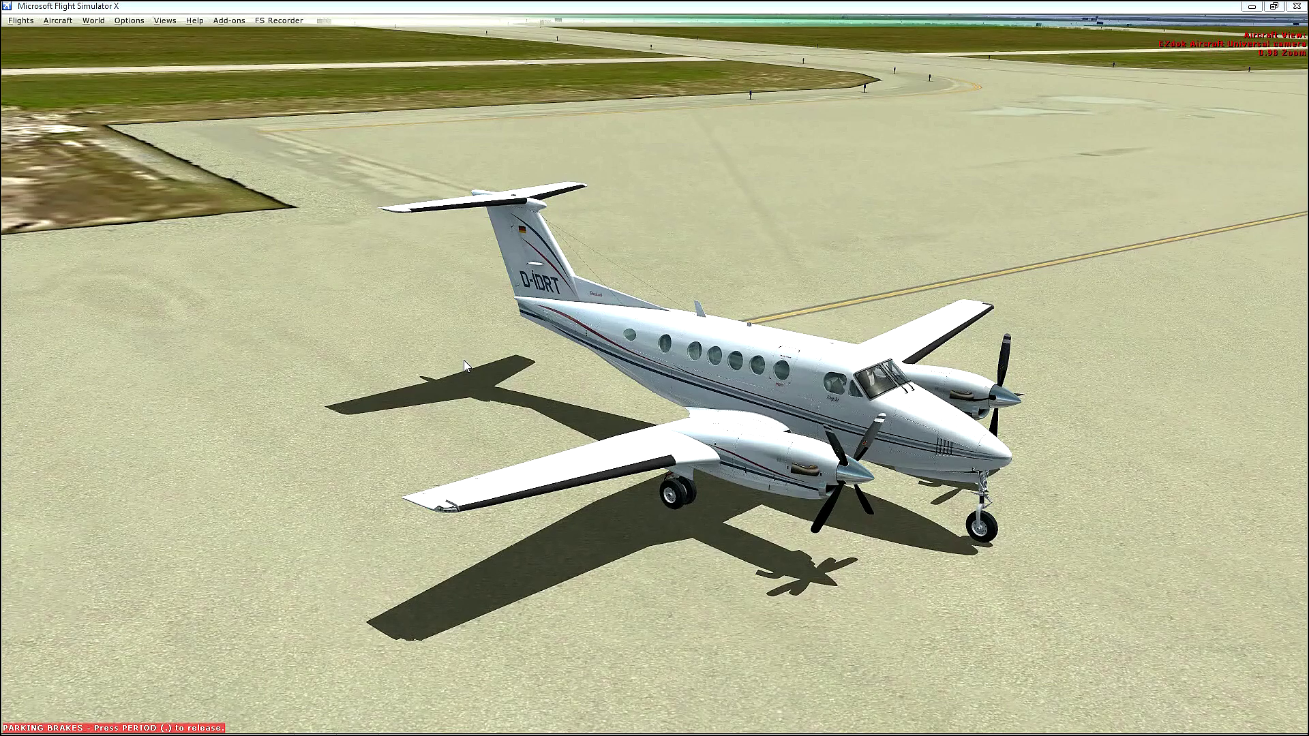
key("KP_3")
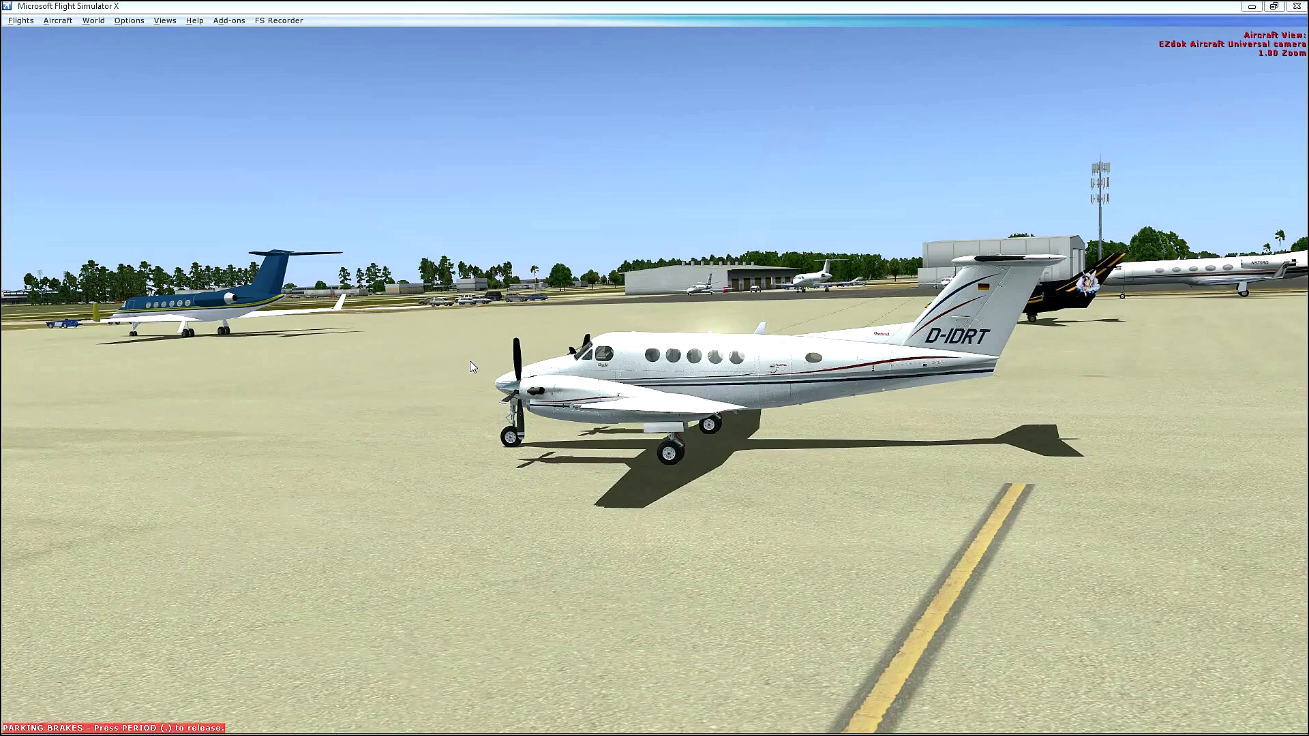
key("KP_2")
key("KP_1")
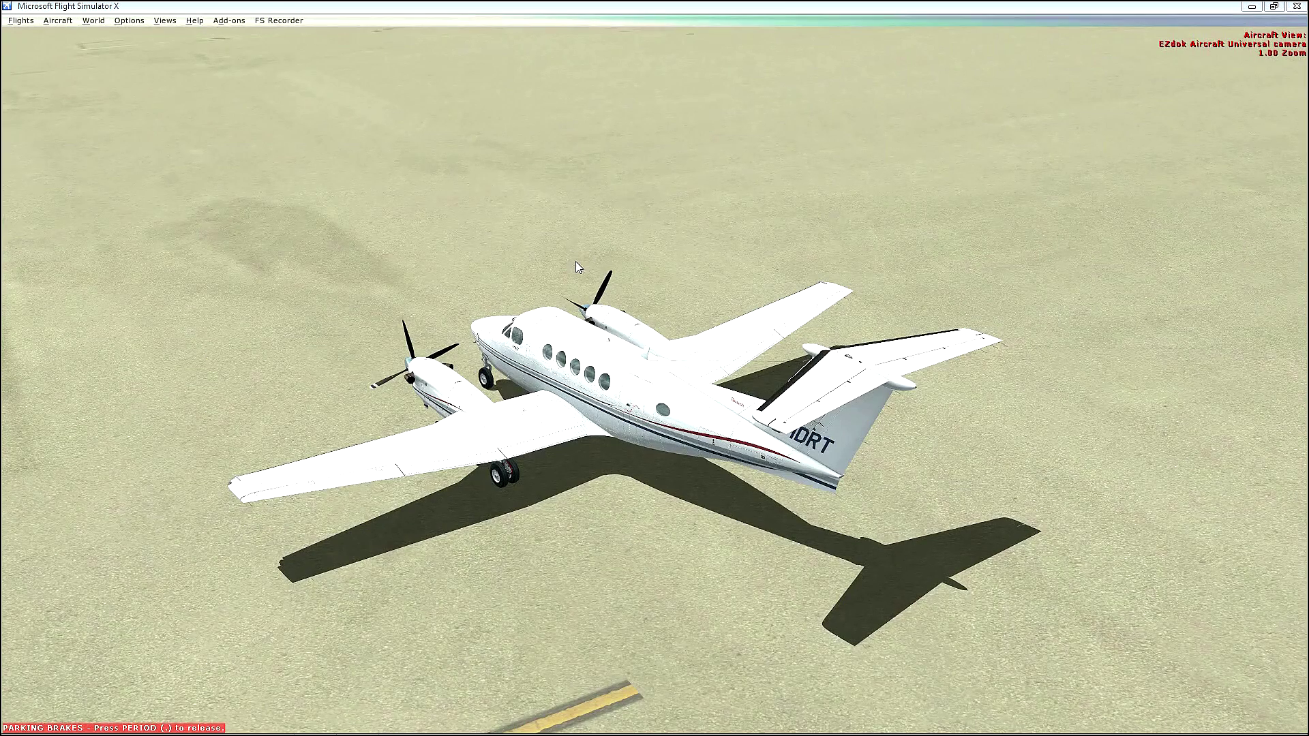
middle_click(555, 264)
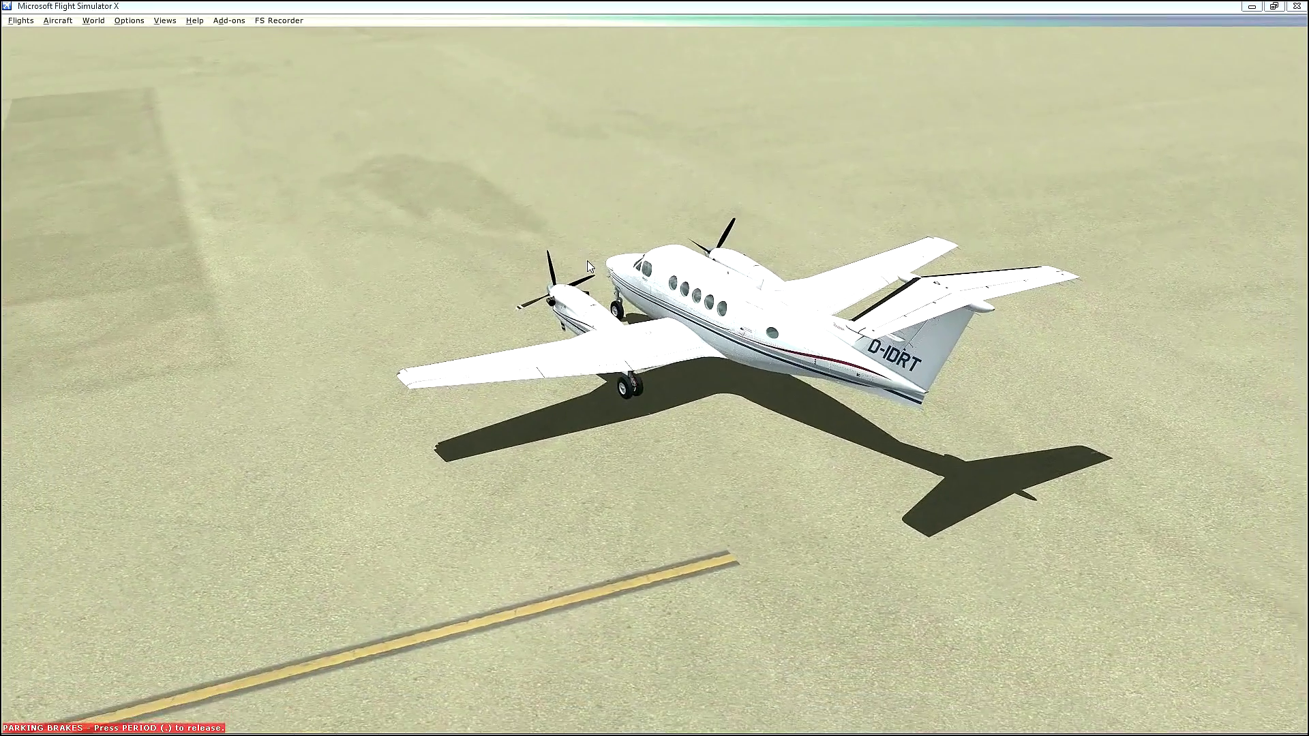
key("space")
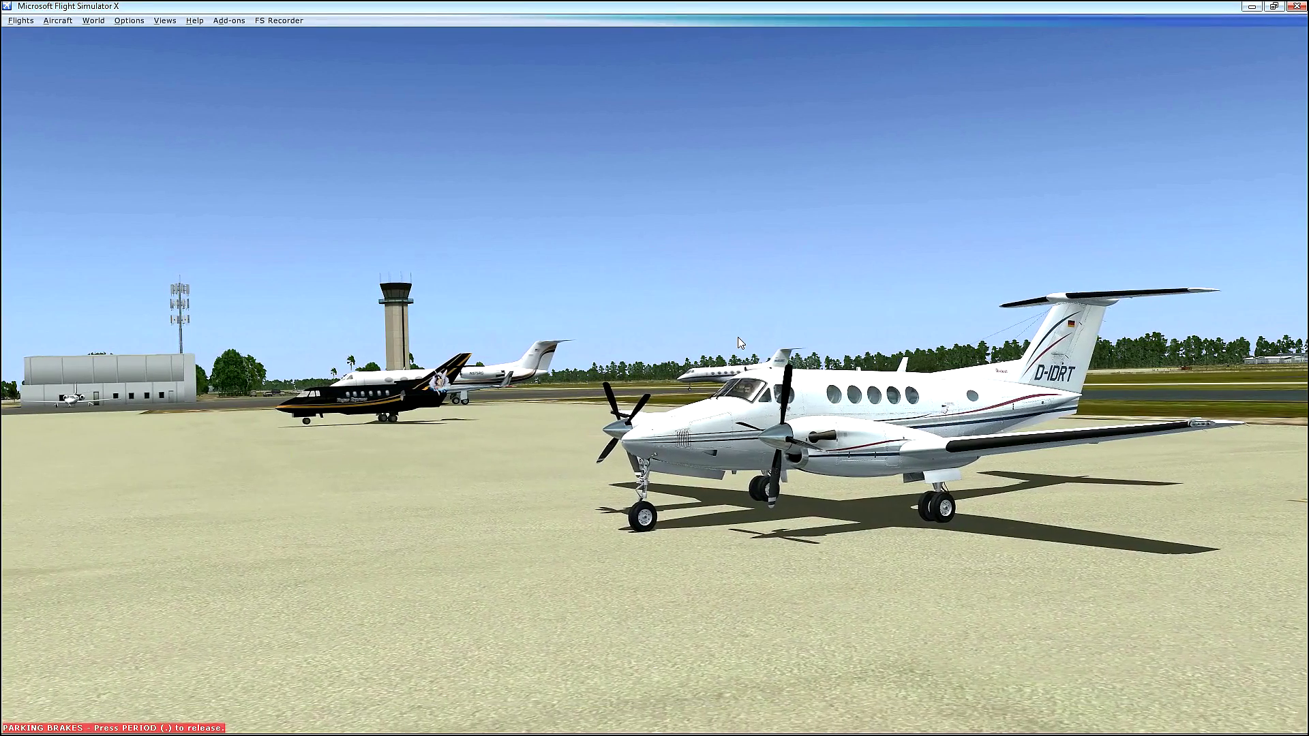
Switch to the simulator's Spot outside view, zoom in and out on the aircraft, and return to the ext 4 camera
right_click(768, 282)
mouse_move(805, 285)
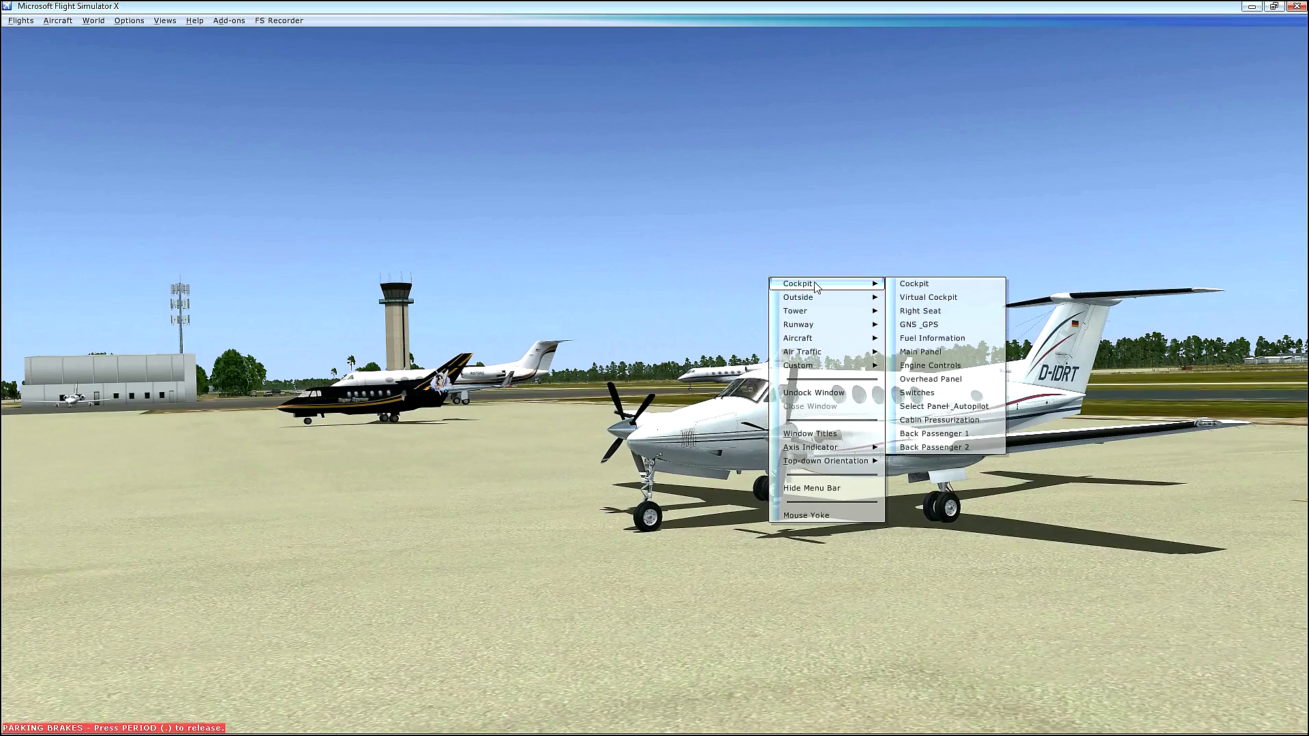
mouse_move(833, 303)
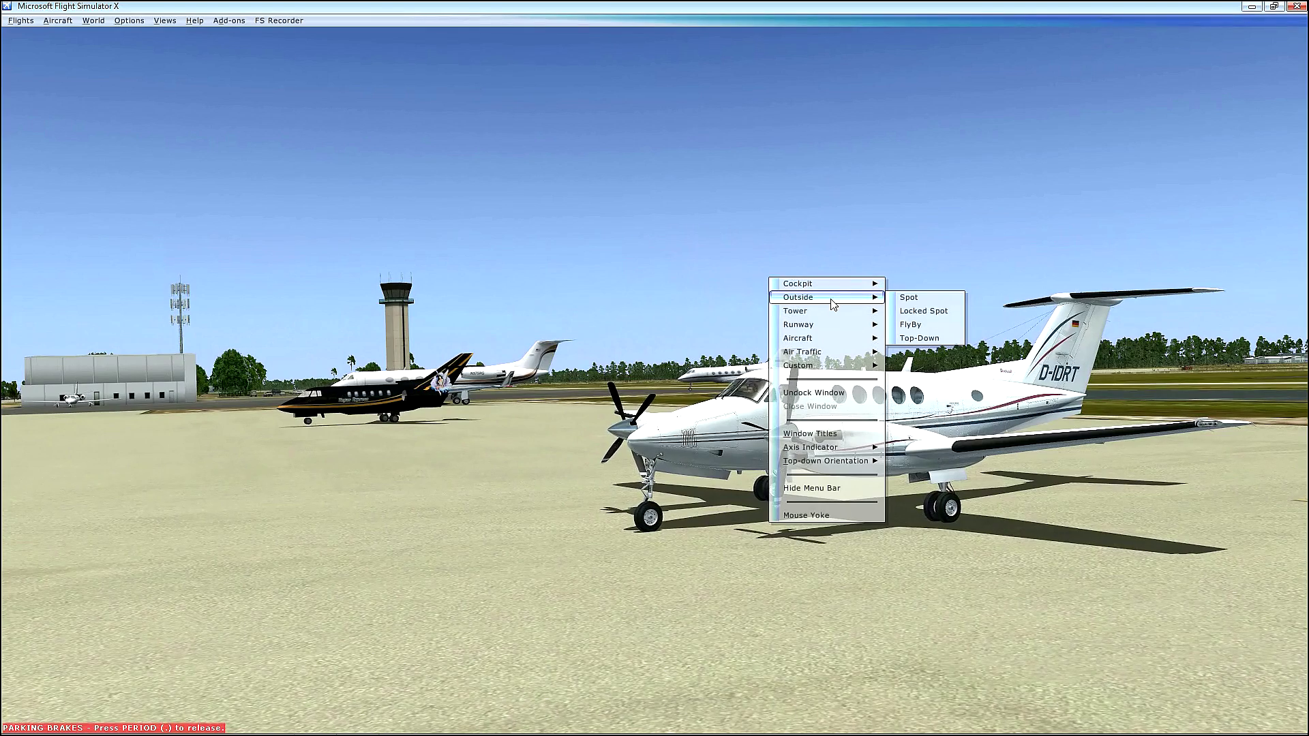
left_click(914, 302)
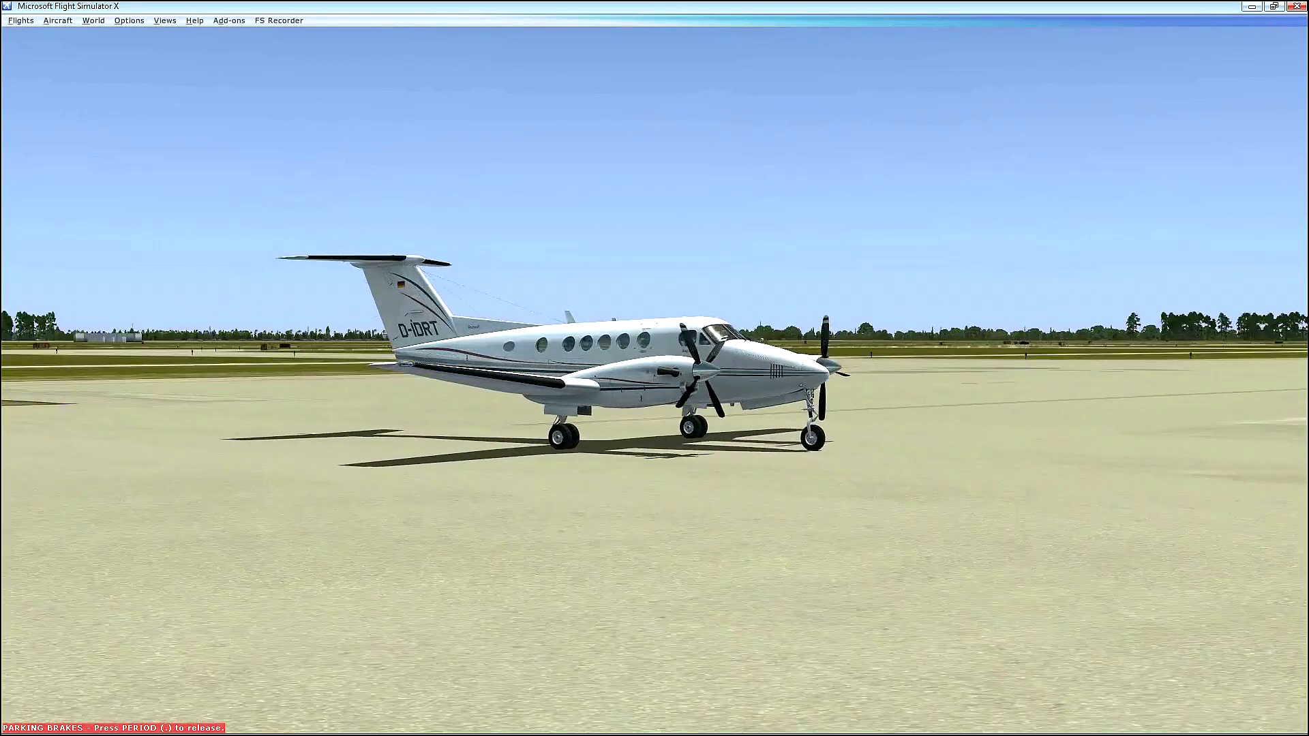
key("equal")
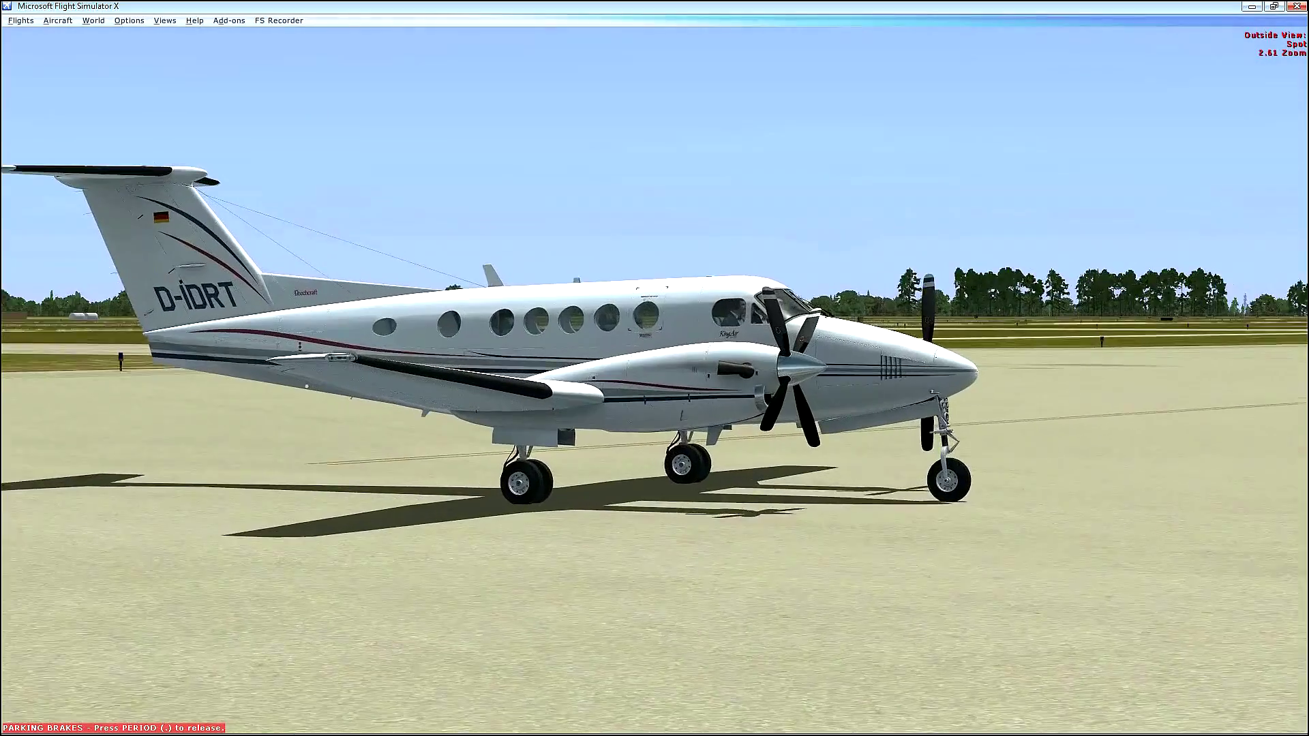
key("minus")
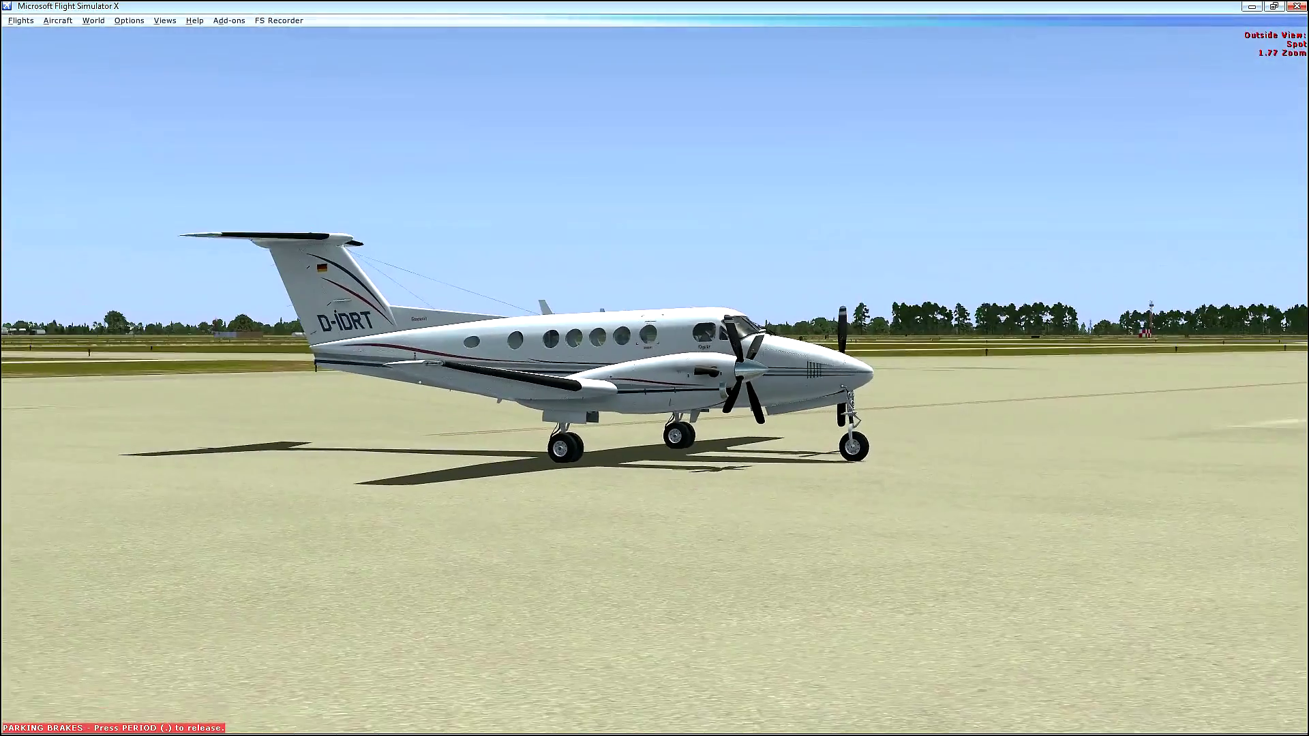
key("equal")
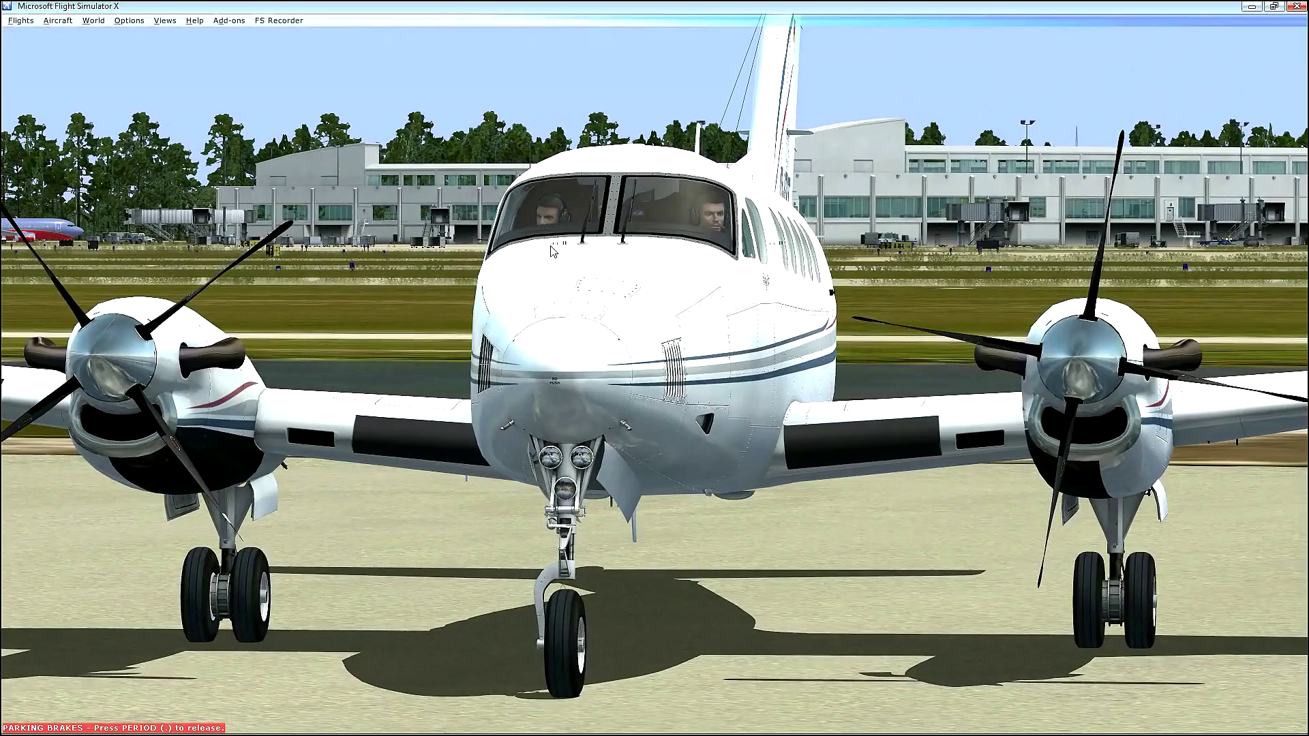
key("s")
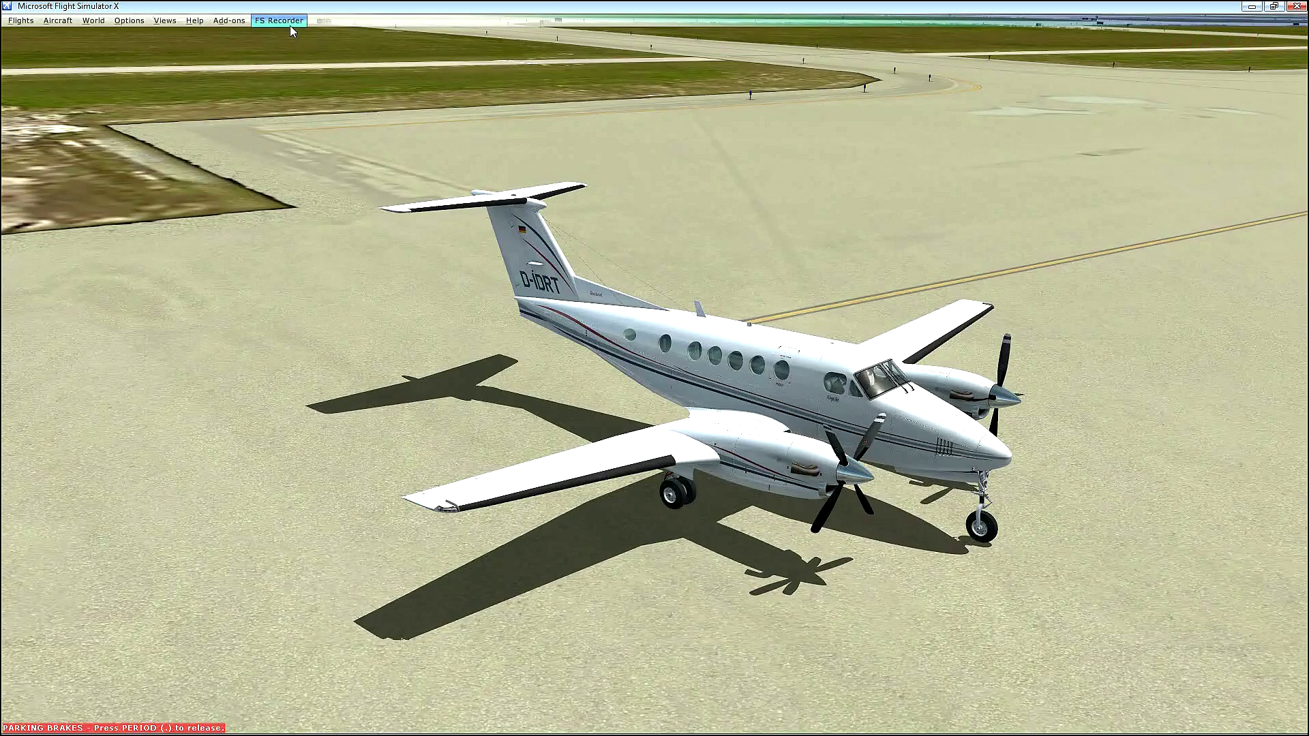
Apply the Cinema movement preset to the aircraft cameras in EZdok's general settings and test the camera movement in the ext 4 view
left_click(232, 26)
mouse_move(239, 34)
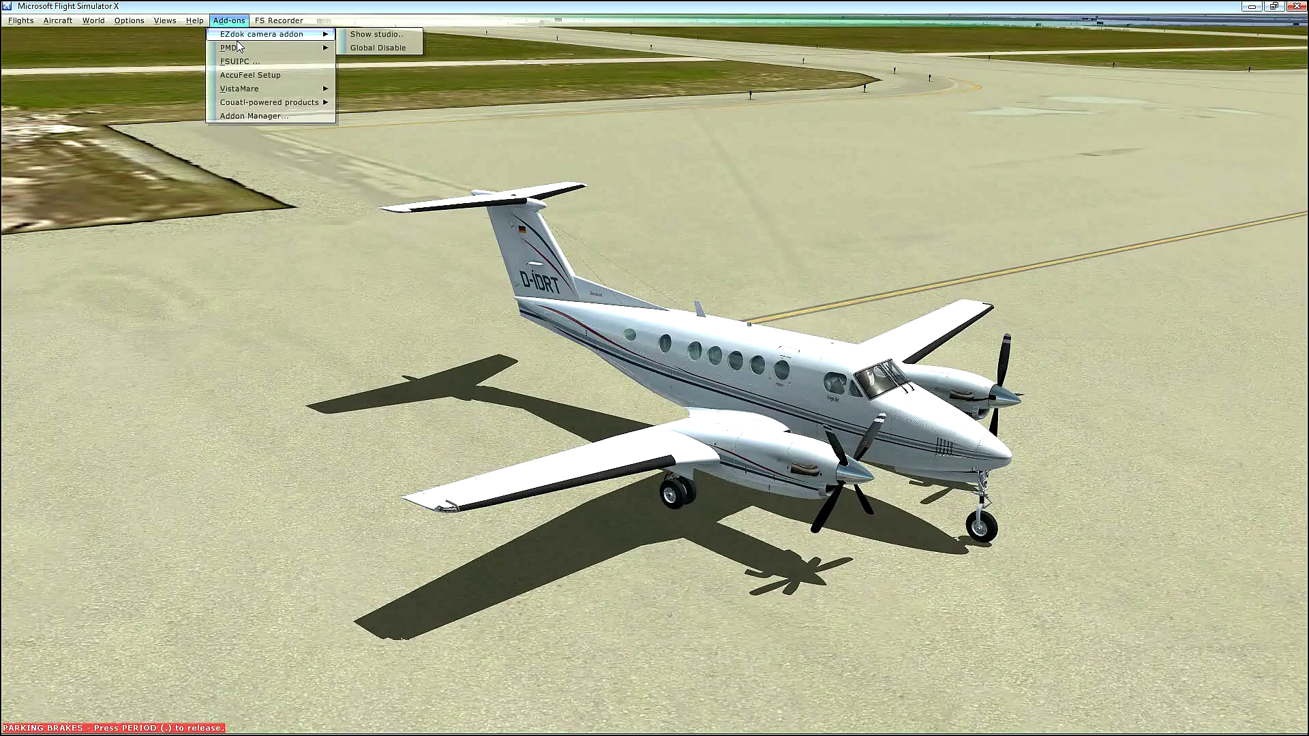
left_click(377, 34)
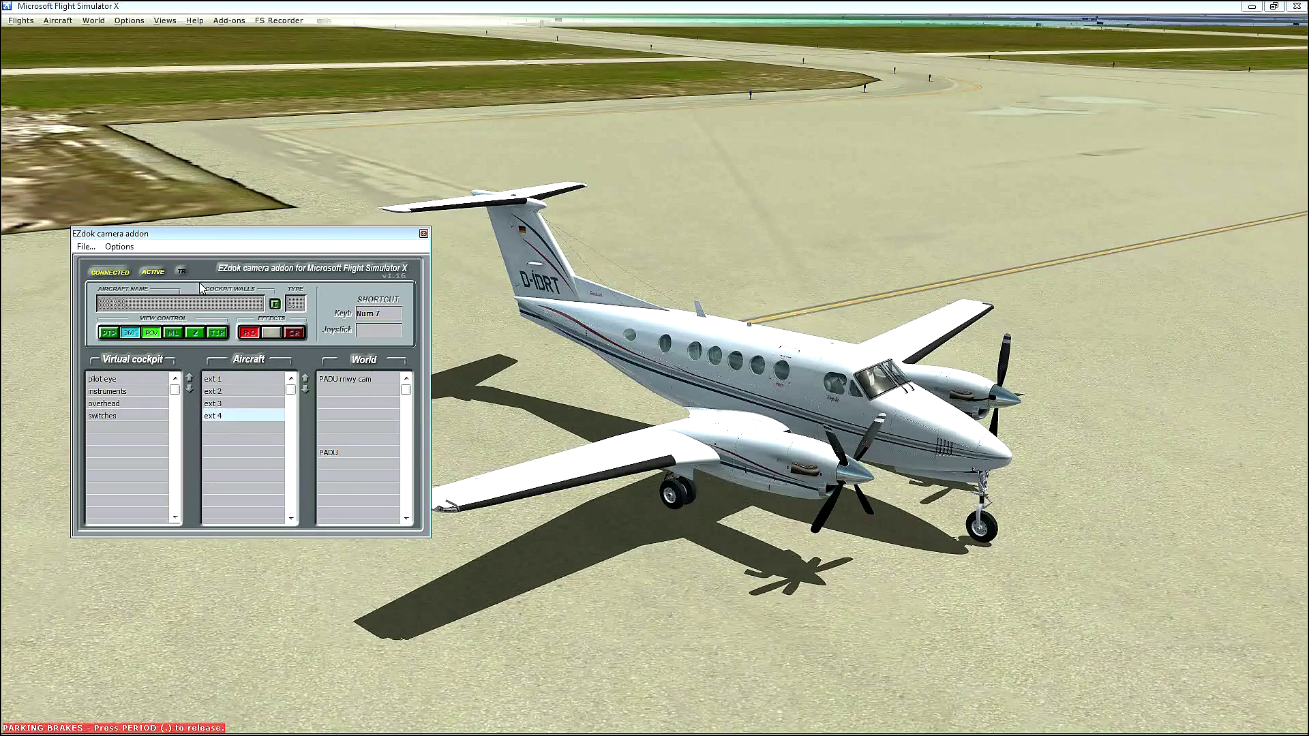
left_click(121, 253)
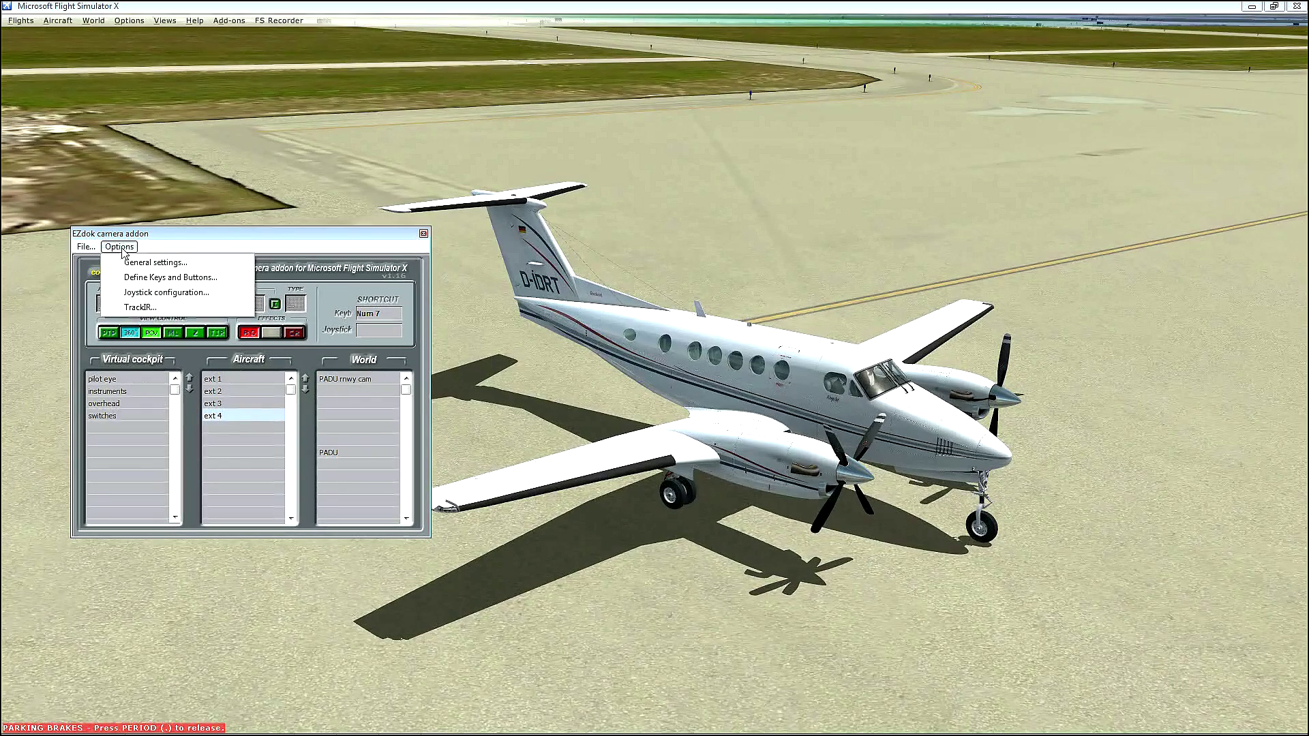
left_click(141, 266)
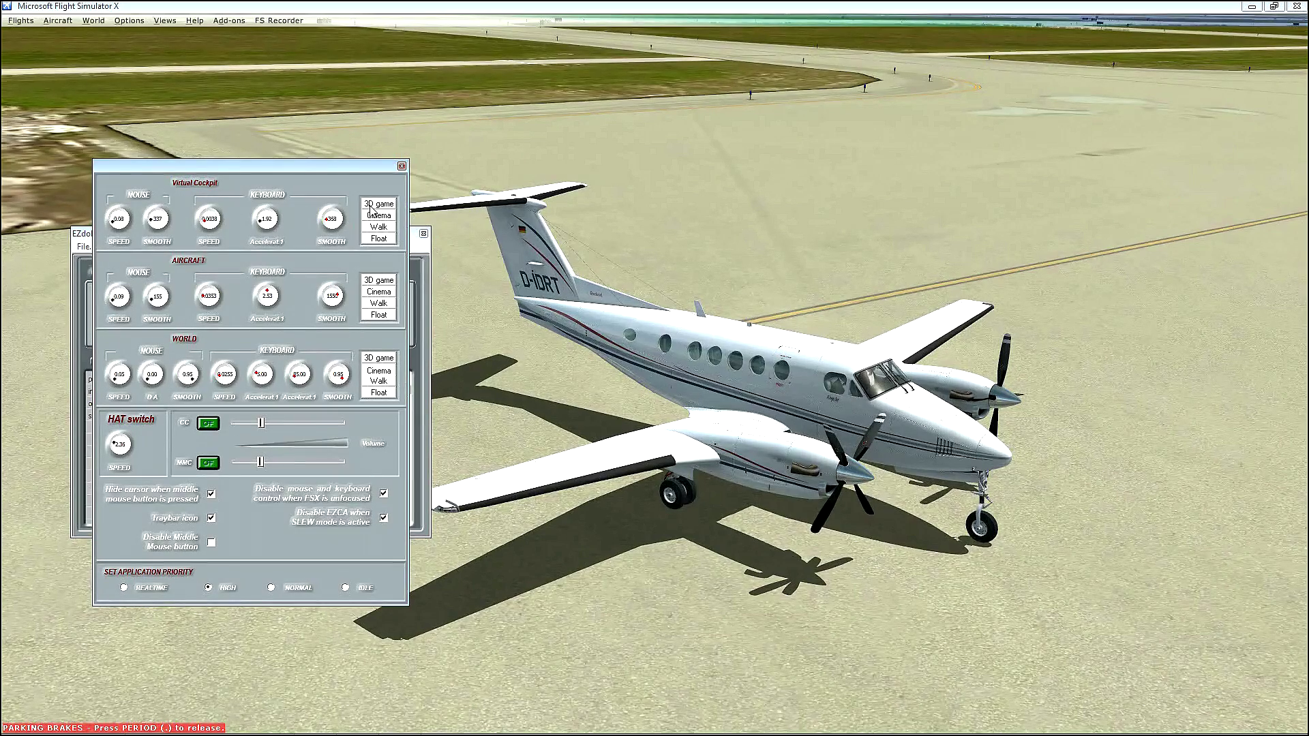
left_click(380, 294)
left_click(402, 167)
left_click(423, 236)
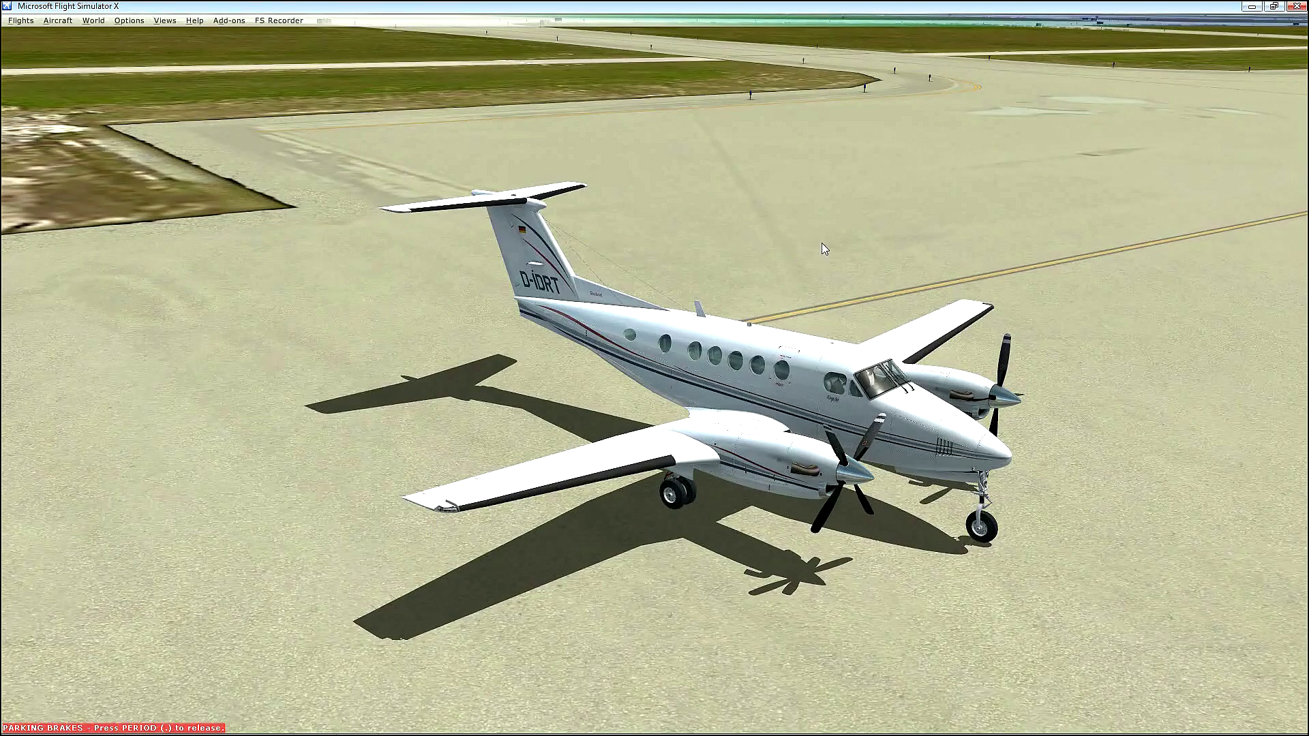
left_click_drag(762, 264, 797, 276)
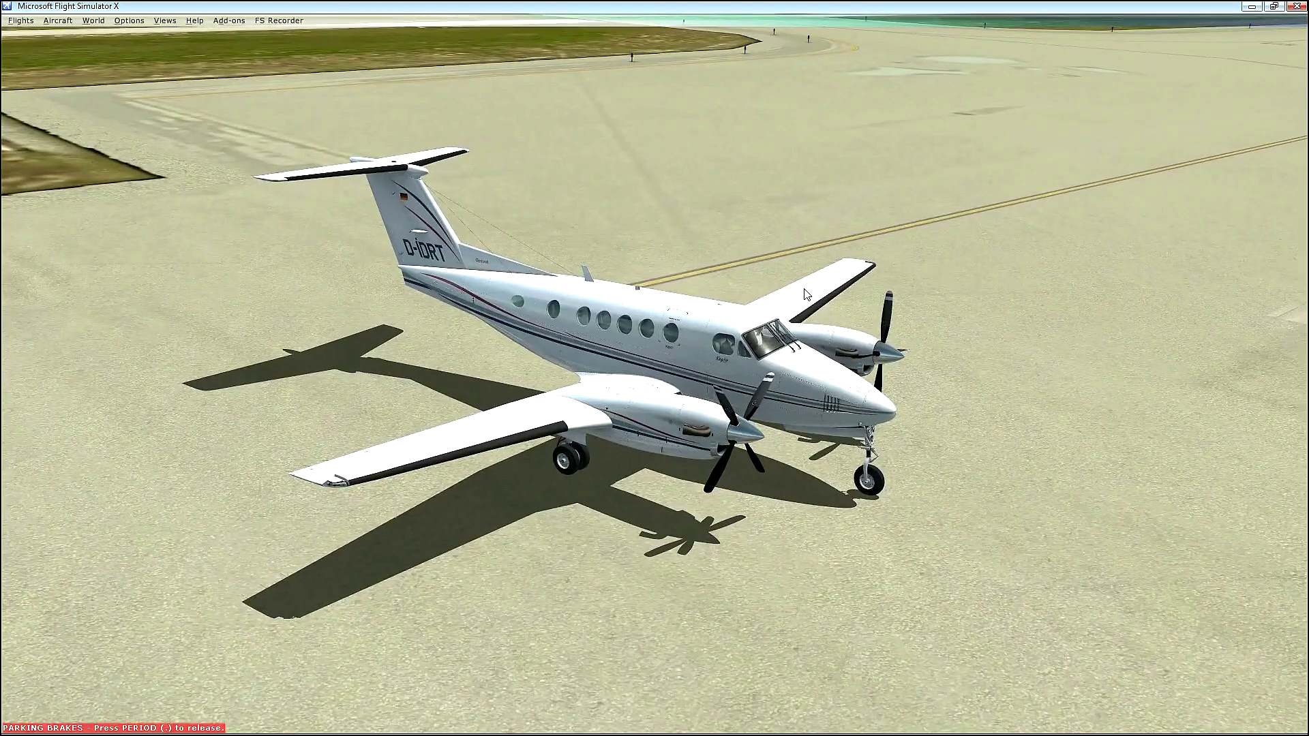
Switch to the pilot eye cockpit view and review the Virtual Cockpit mouse and keyboard movement settings in EZdok's general settings
key("F9")
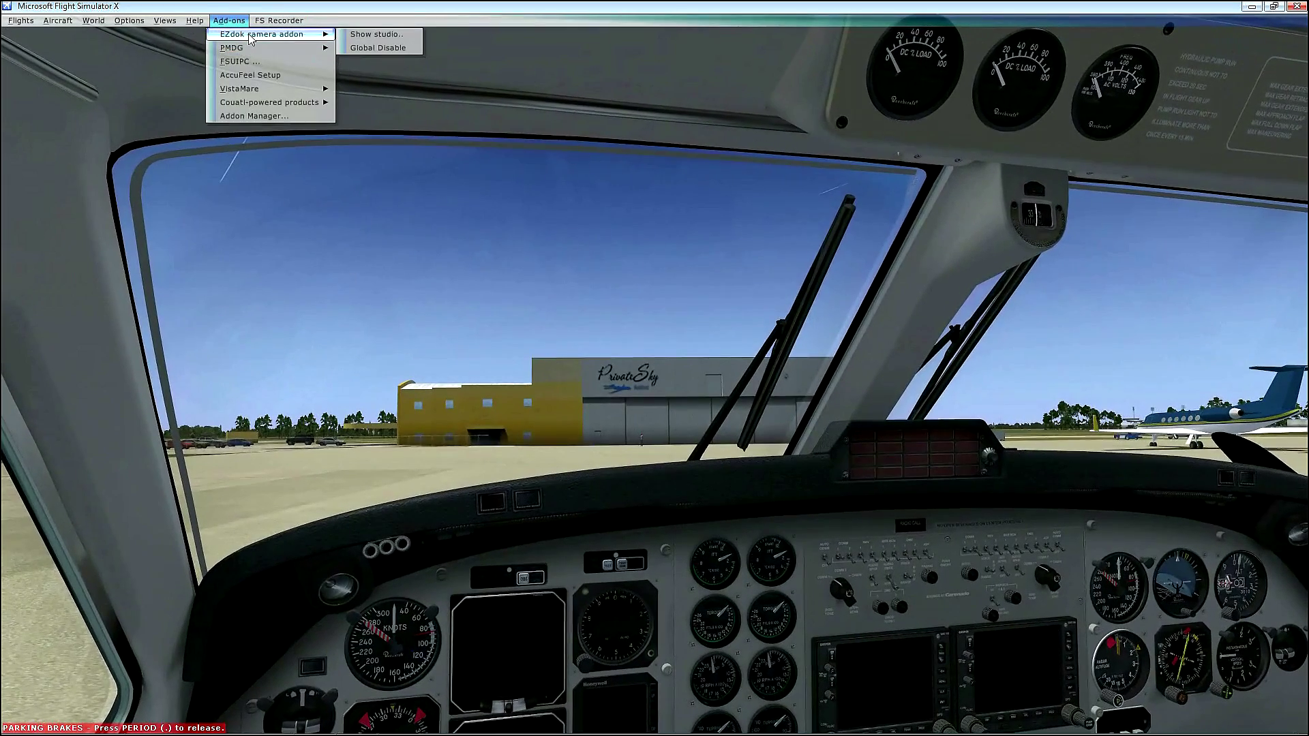
left_click(364, 36)
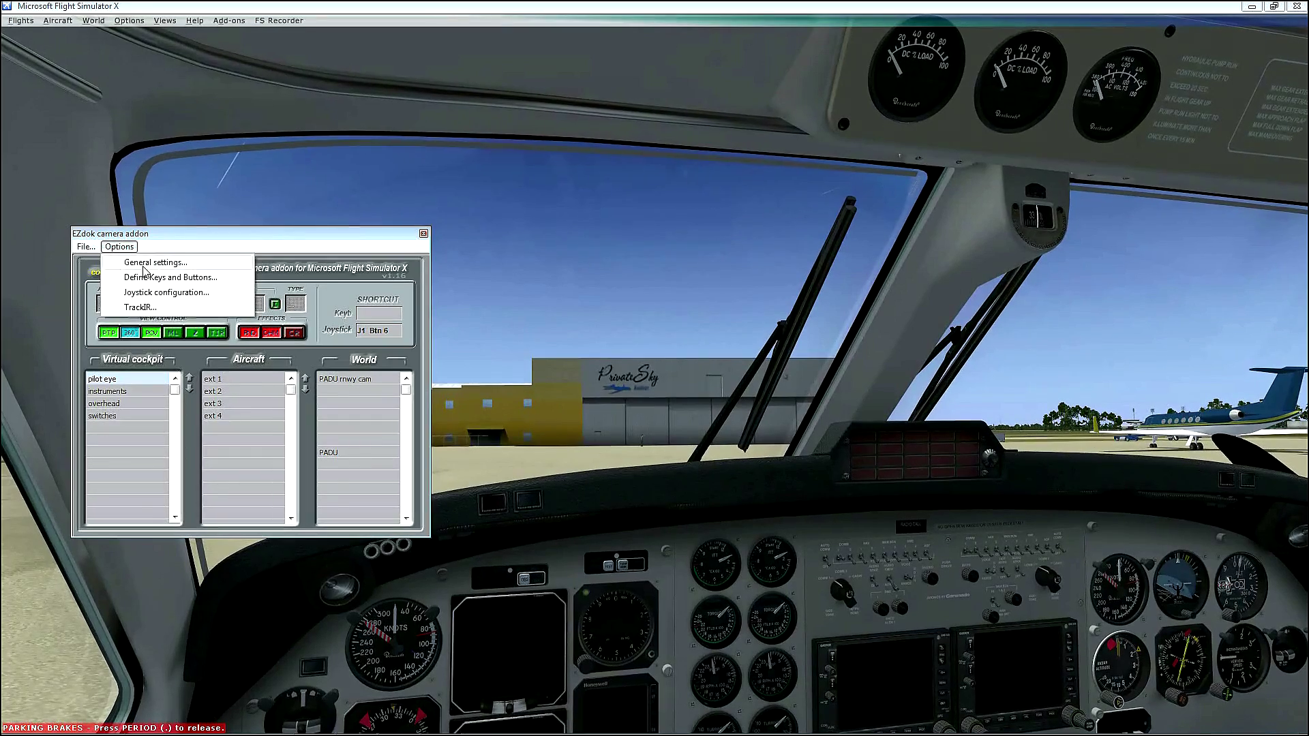
left_click(145, 266)
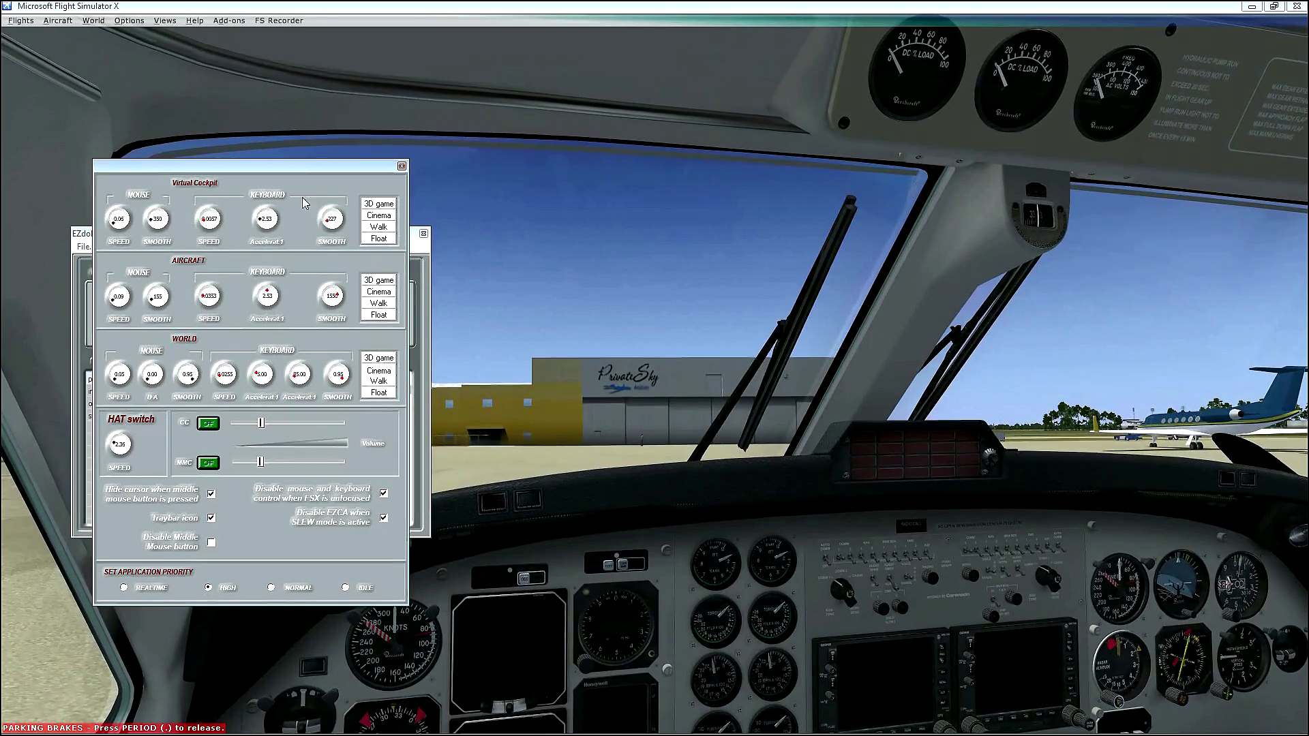
left_click(401, 166)
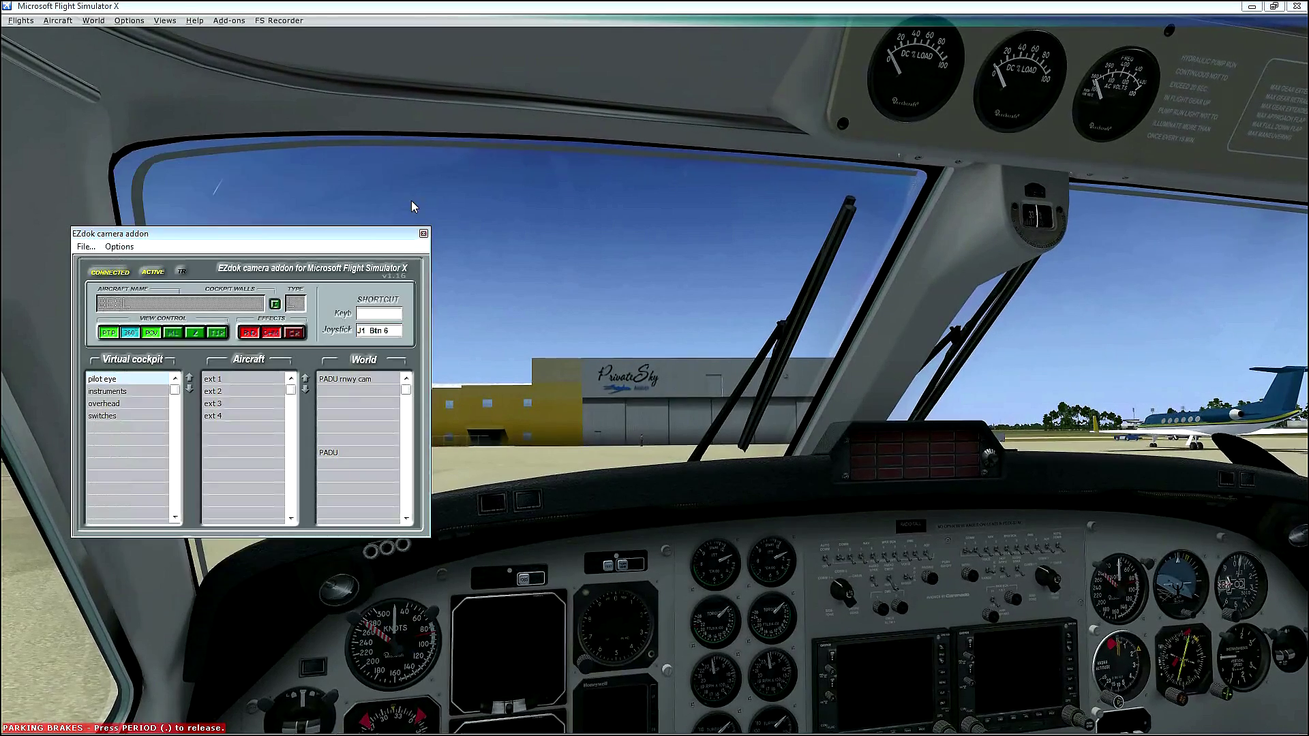
left_click(424, 234)
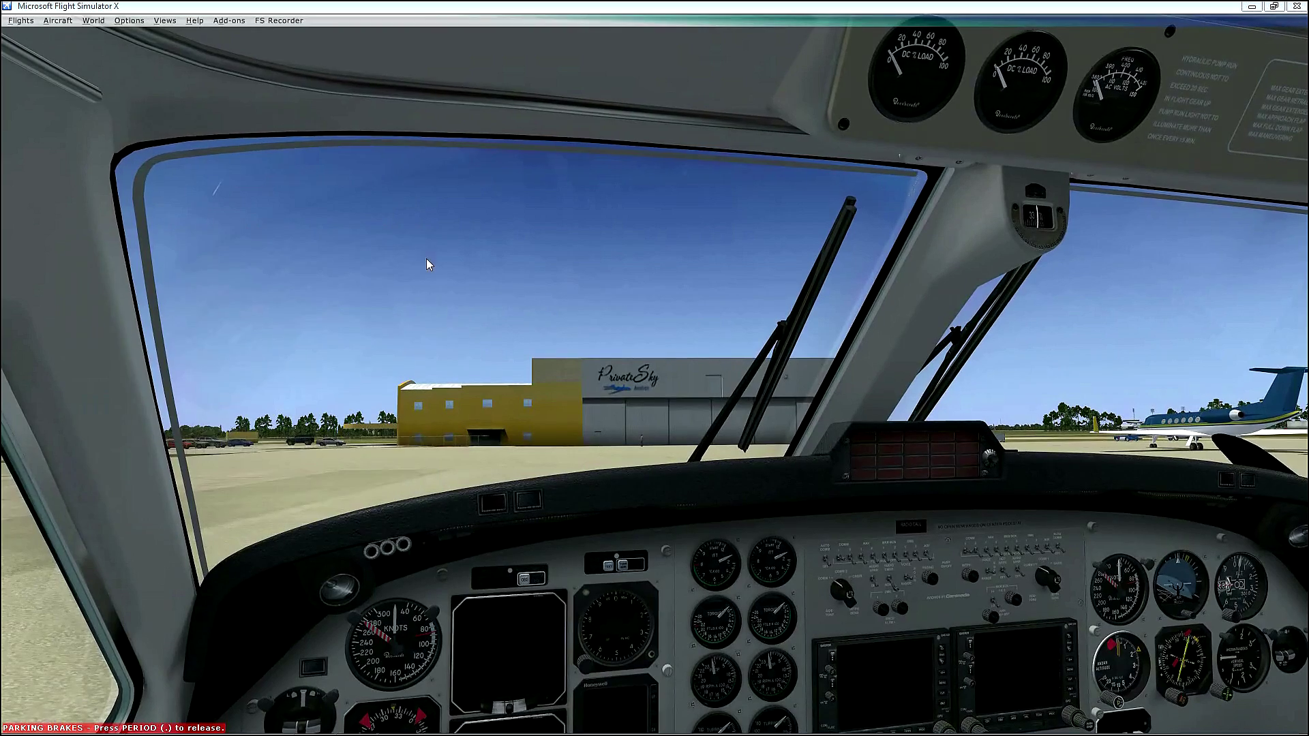
Look around the virtual cockpit from the pilot eye camera, covering the instrument panel, the zoom and the copilot's side
middle_click(429, 263)
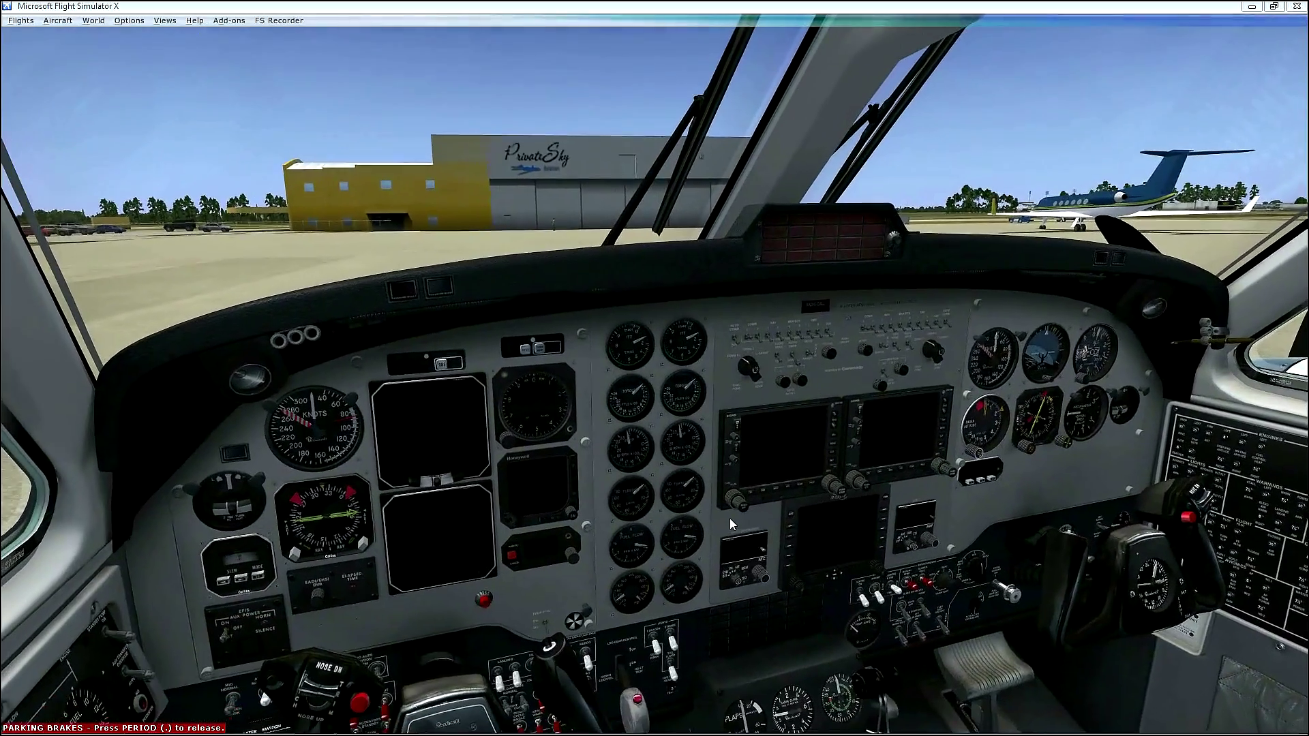
key("equal")
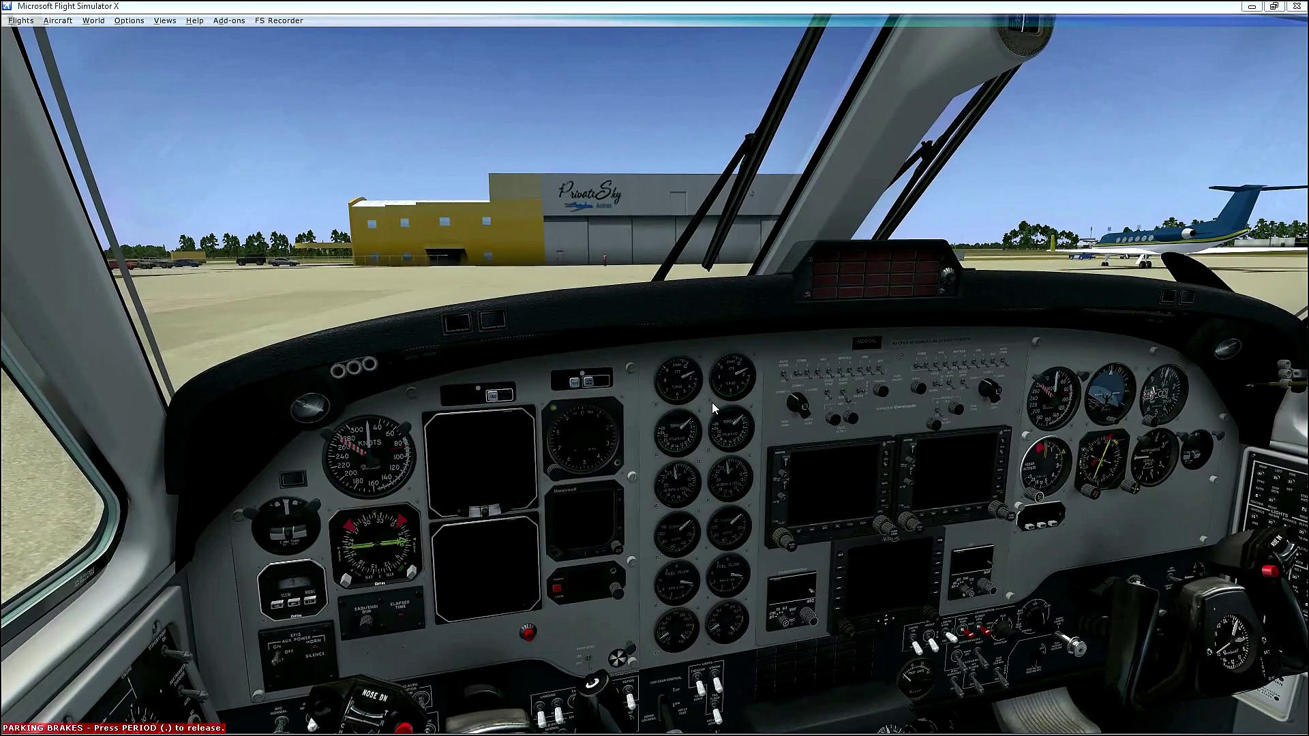
middle_click(713, 402)
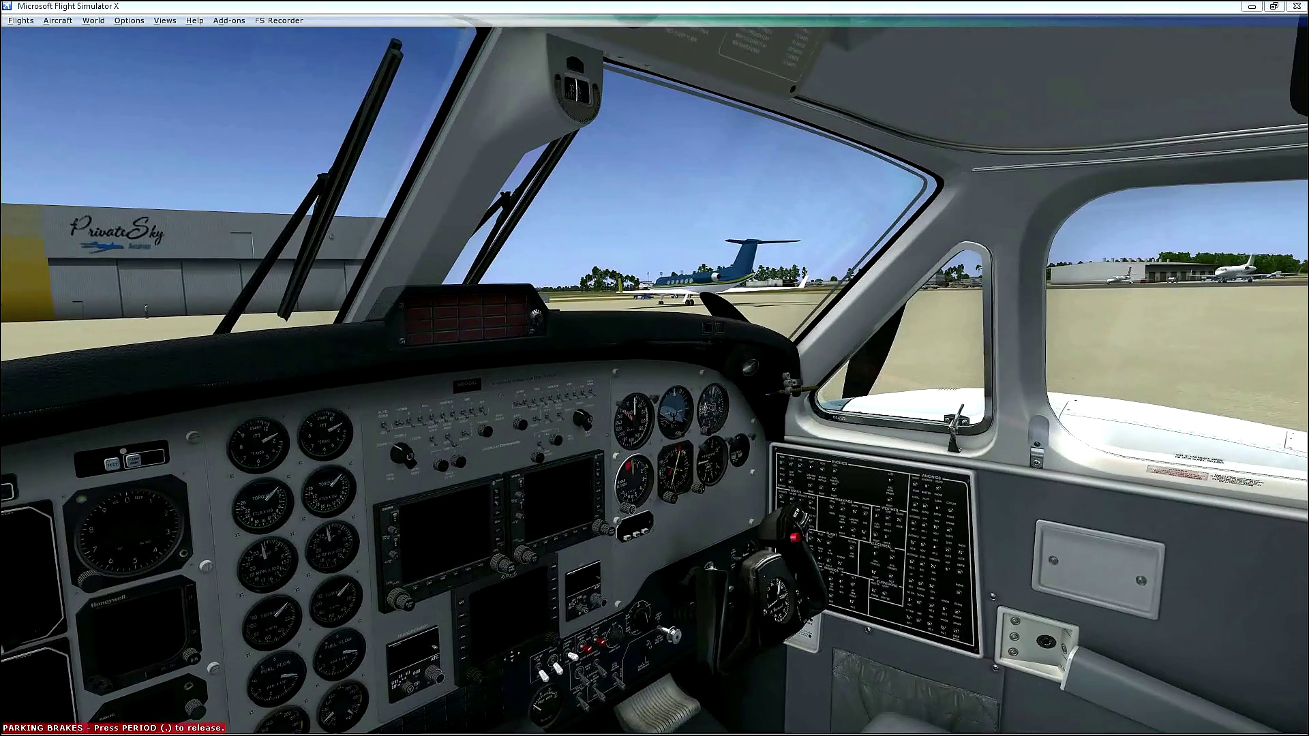